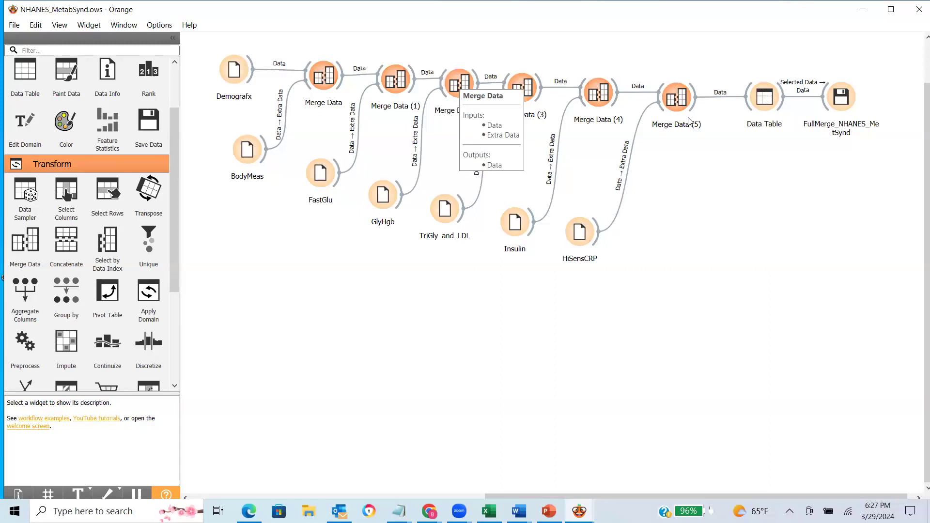
# Step: Open the Data Table fed by Merge Data (5) and examine its columns from the demographics through the laboratory variables
pyautogui.click(758, 100)
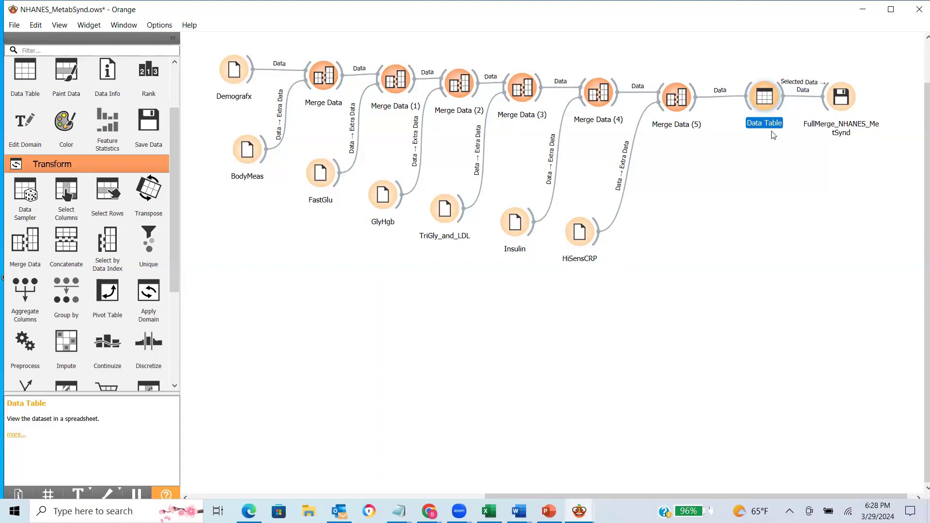
pyautogui.rightClick(763, 98)
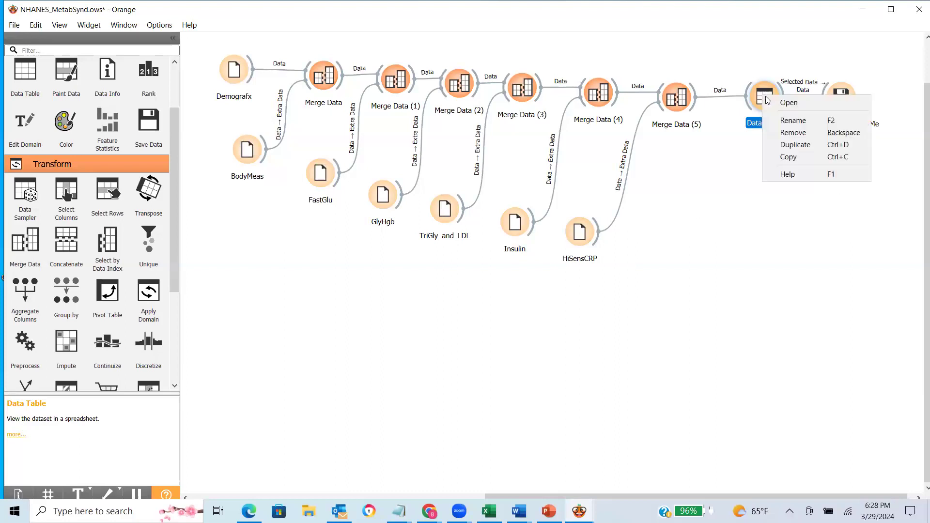
pyautogui.click(776, 102)
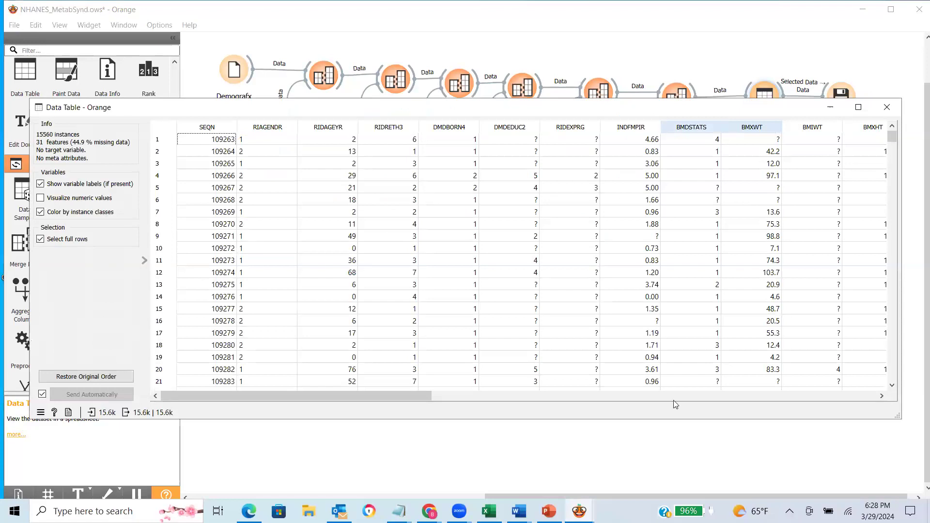
pyautogui.hscroll(2, 419, 399)
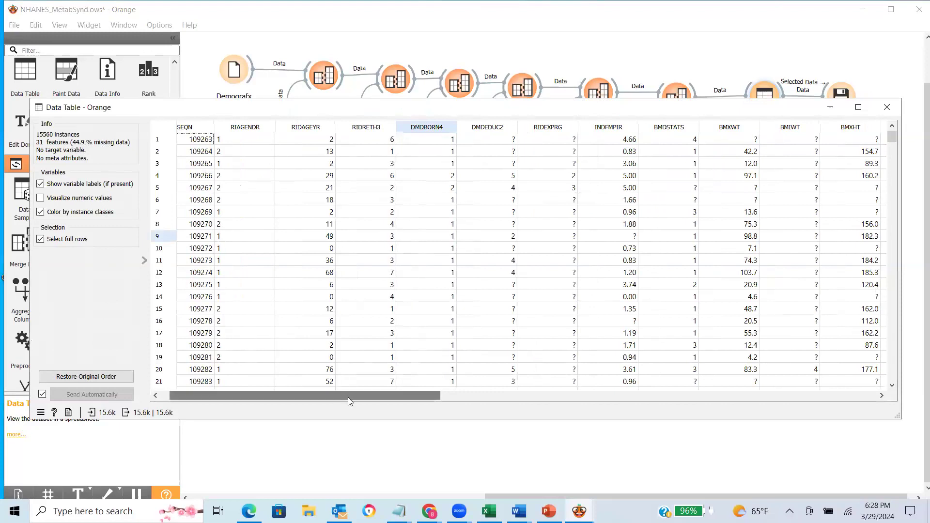
pyautogui.hscroll(4, 347, 397)
pyautogui.hscroll(10, 411, 411)
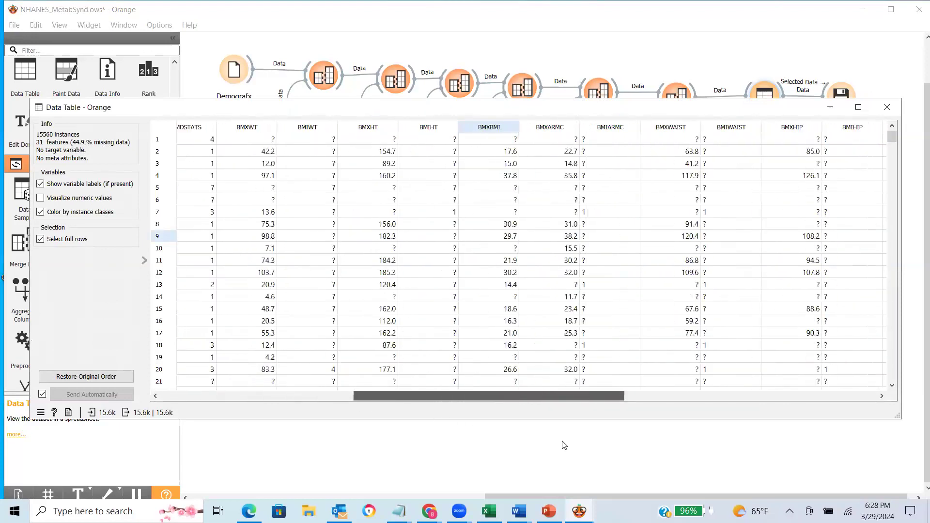
pyautogui.press('Right')
pyautogui.press('Right')
pyautogui.press('Right')
pyautogui.press('Right')
pyautogui.press('Right')
pyautogui.press('Right')
pyautogui.press('Right')
pyautogui.press('Right')
pyautogui.press('Right')
pyautogui.press('Right')
pyautogui.press('Right')
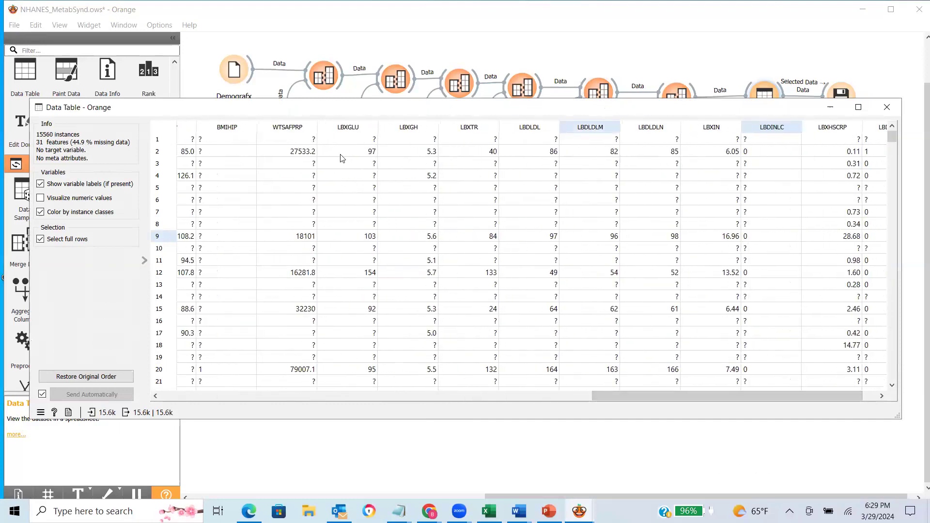
# Step: Move the Data Table window clear of the workflow, review its columns back to SEQN, and close it
pyautogui.moveTo(603, 113); pyautogui.dragTo(613, 323)
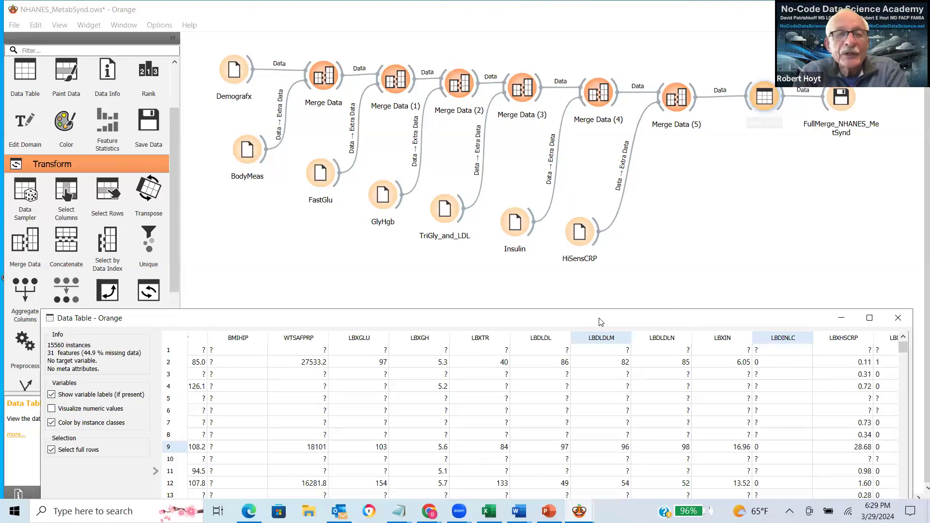
pyautogui.moveTo(600, 319); pyautogui.dragTo(589, 185)
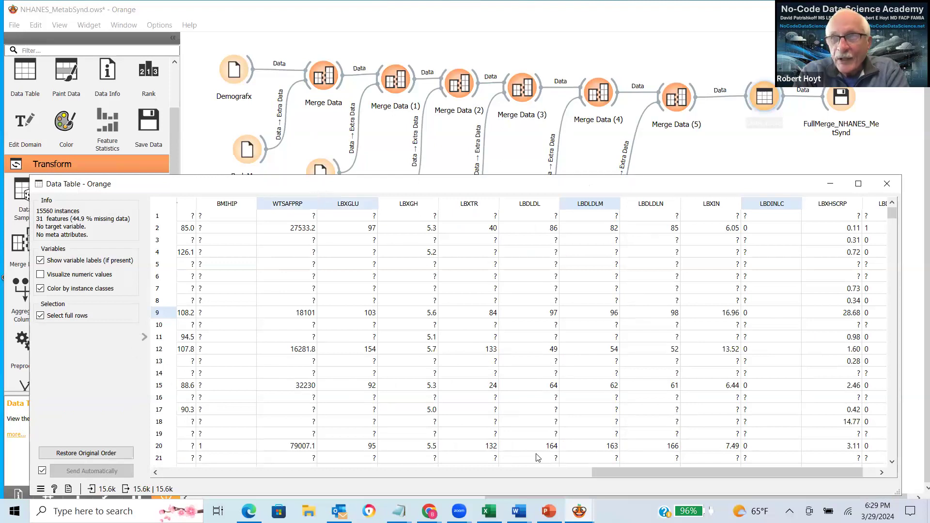
pyautogui.moveTo(614, 472); pyautogui.dragTo(206, 484)
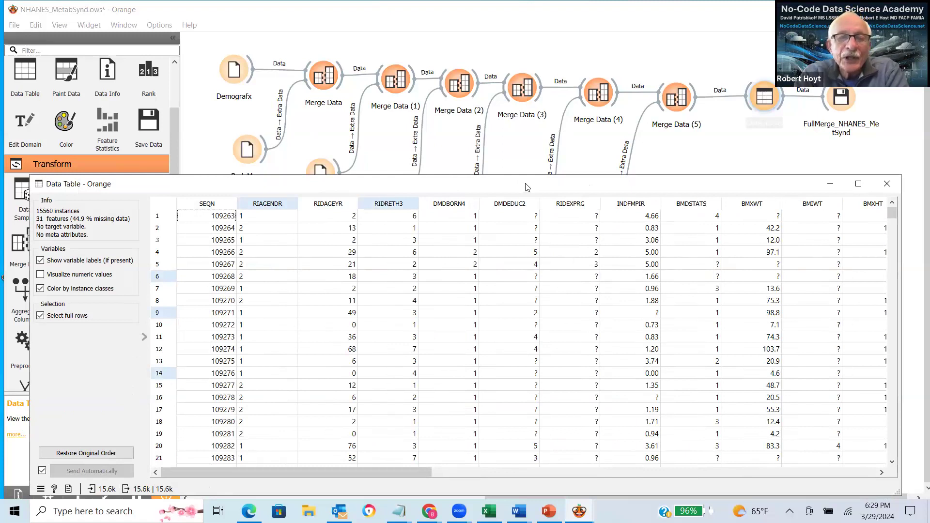
pyautogui.moveTo(526, 187); pyautogui.dragTo(527, 185)
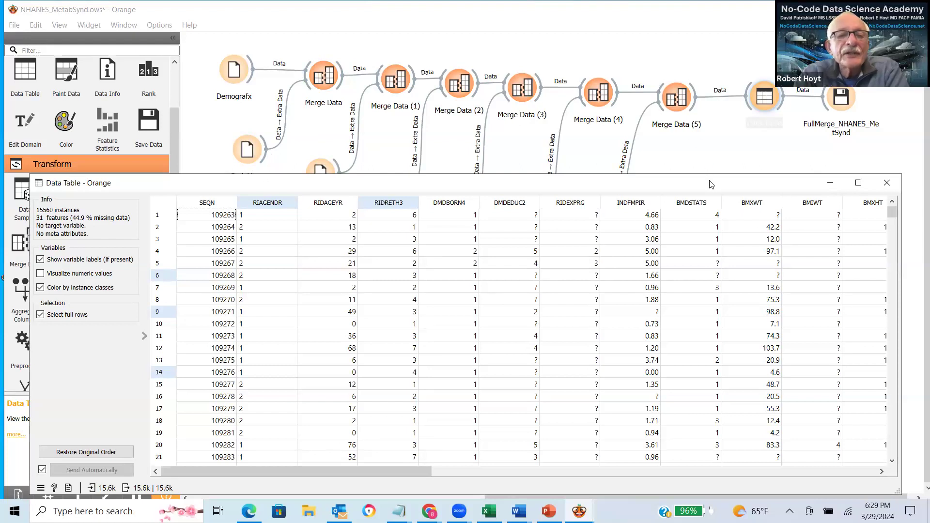
pyautogui.moveTo(711, 184); pyautogui.dragTo(504, 160)
pyautogui.click(681, 159)
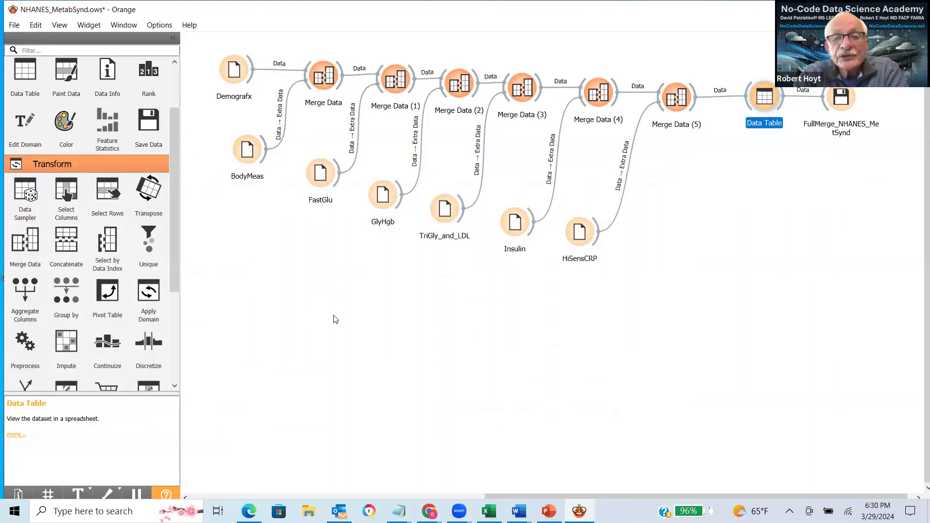
# Step: Reopen the merged Data Table, reposition it to reveal the workflow, review the first columns and close it
pyautogui.rightClick(763, 103)
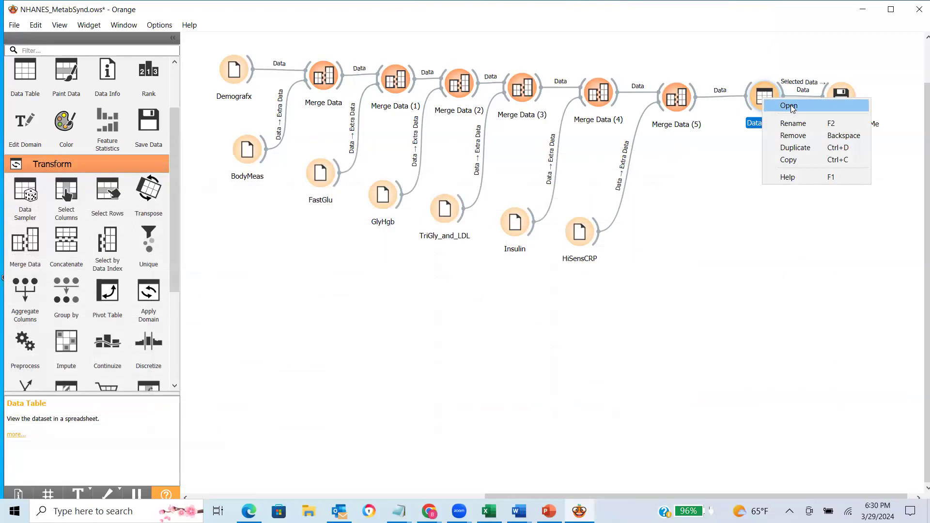
pyautogui.click(790, 105)
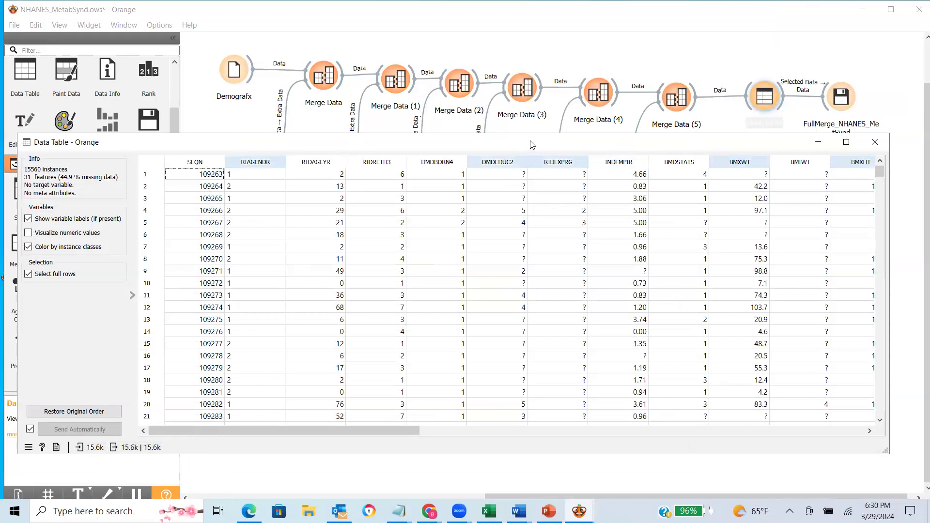
pyautogui.moveTo(531, 144); pyautogui.dragTo(417, 216)
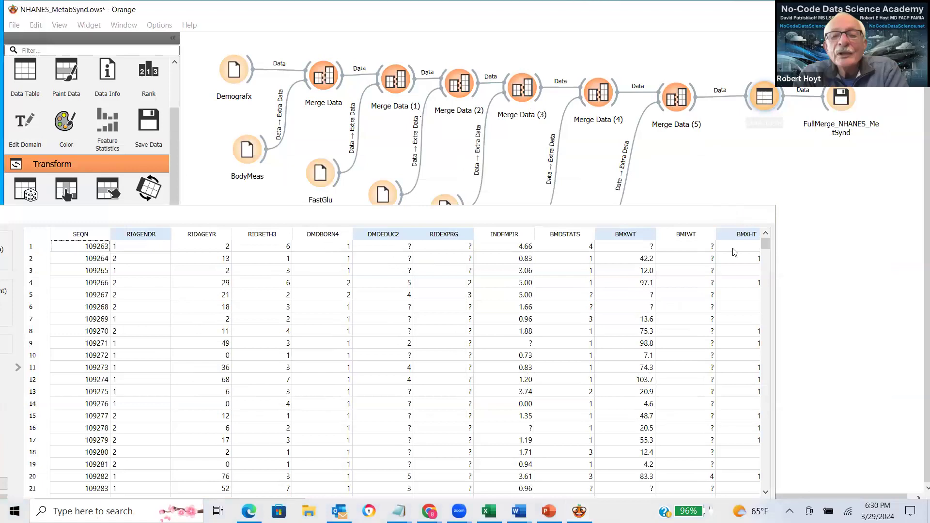
pyautogui.click(759, 214)
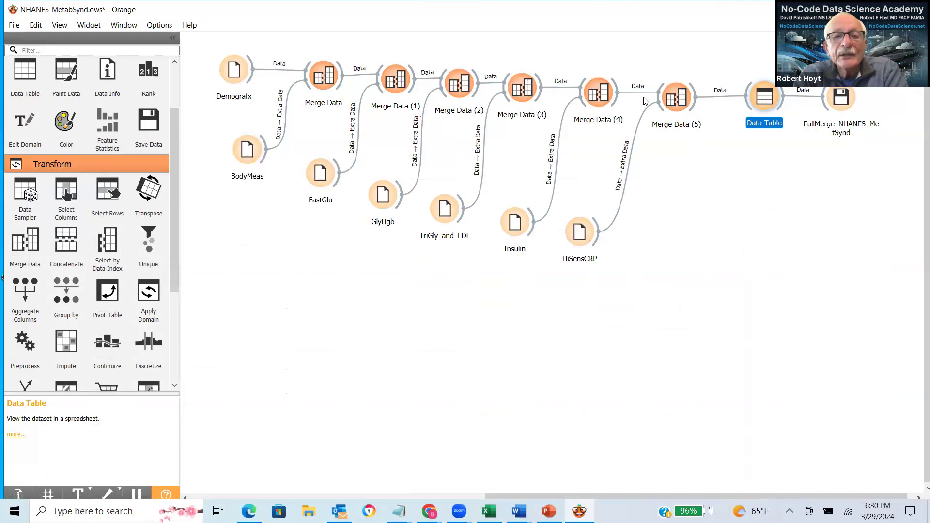
# Step: Open the BodyMeas file widget, minimize the main workflow window and reposition the widget's window on the desktop
pyautogui.rightClick(251, 150)
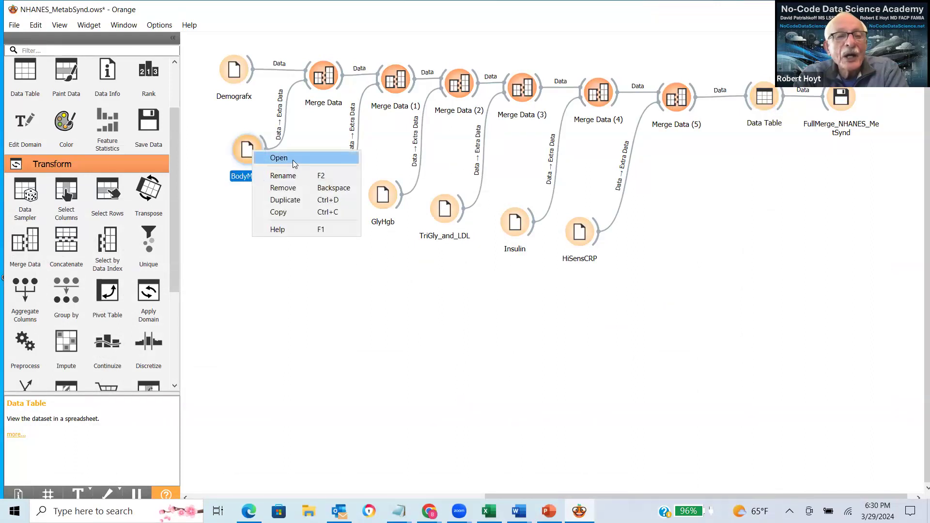
pyautogui.click(293, 158)
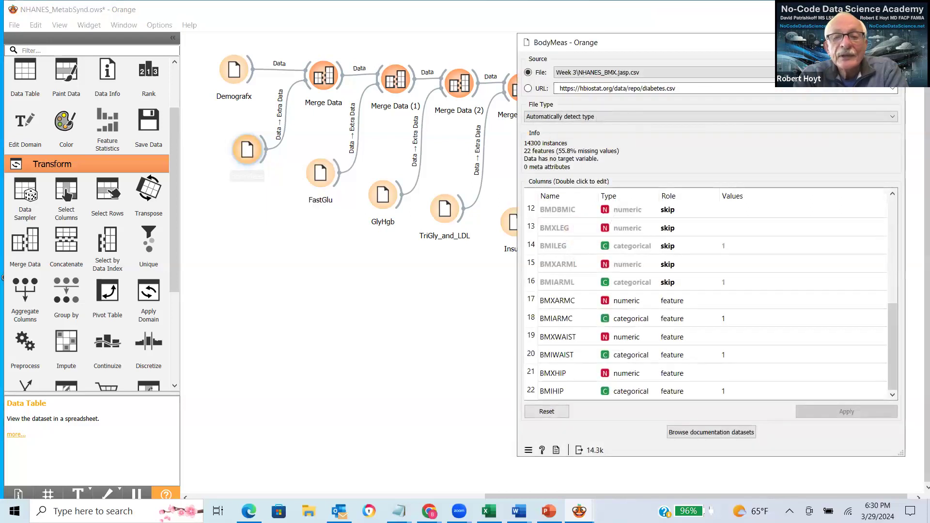
pyautogui.click(862, 9)
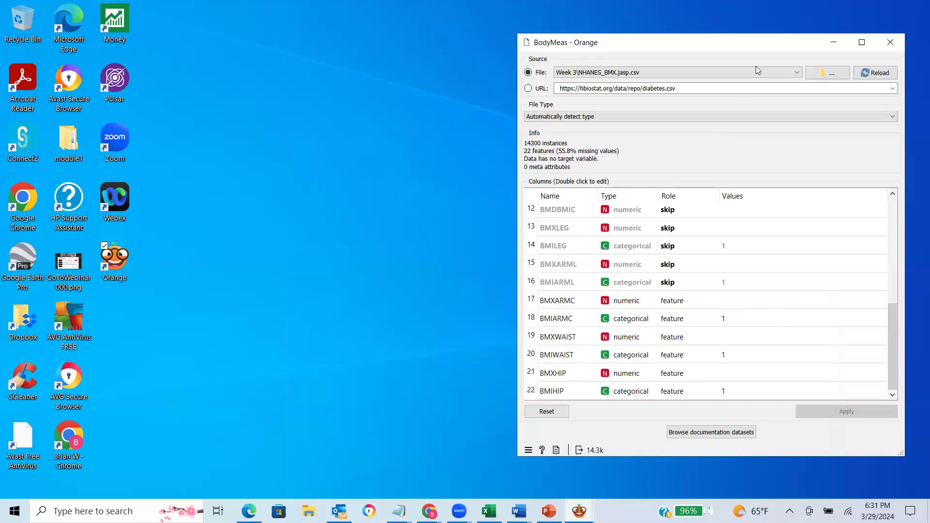
pyautogui.moveTo(765, 46); pyautogui.dragTo(747, 73)
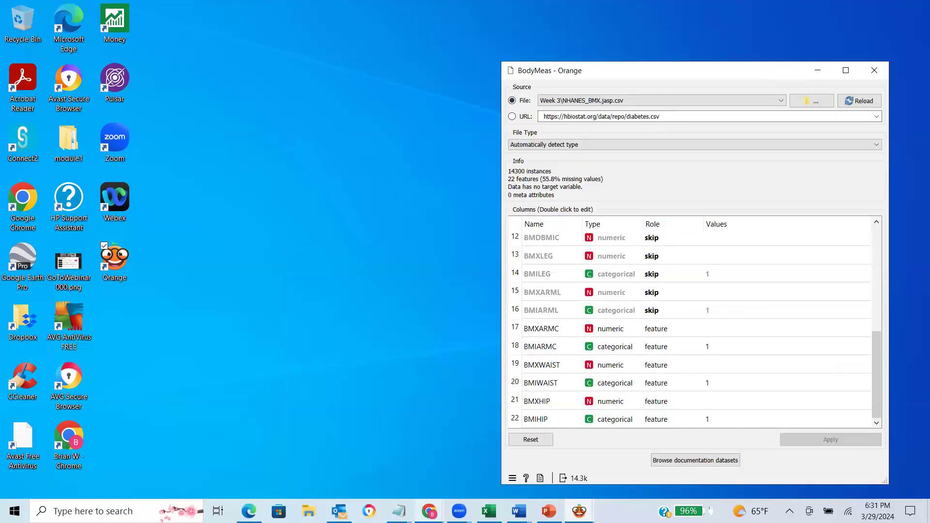
# Step: Switch to Chrome and open the P_BMX Doc for Body Measures from the NHANES 2017-March 2020 examination data page
pyautogui.moveTo(429, 511)
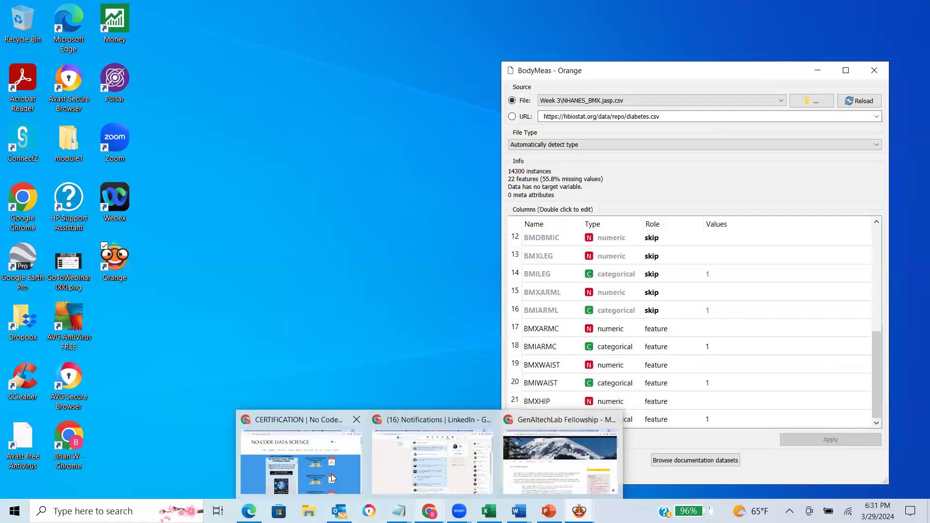
pyautogui.click(433, 460)
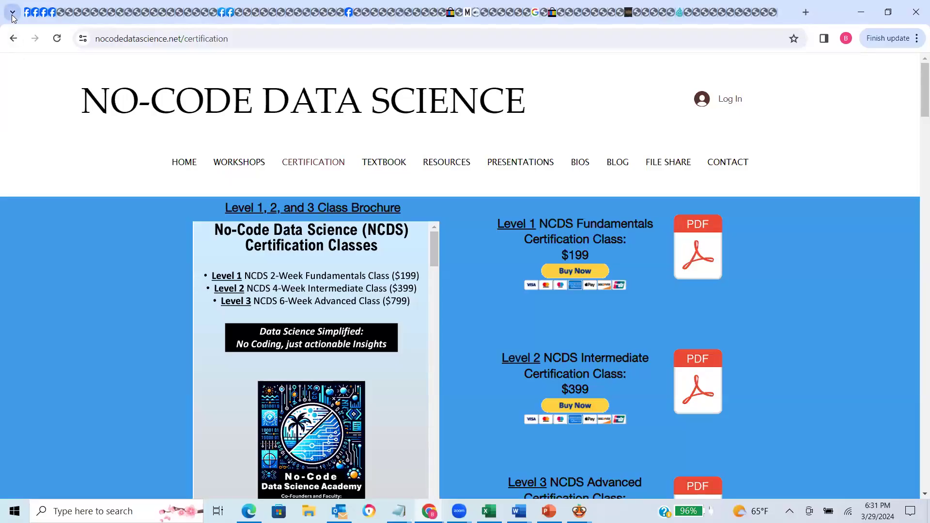
pyautogui.hotkey('ctrl', 'shift', 'a')
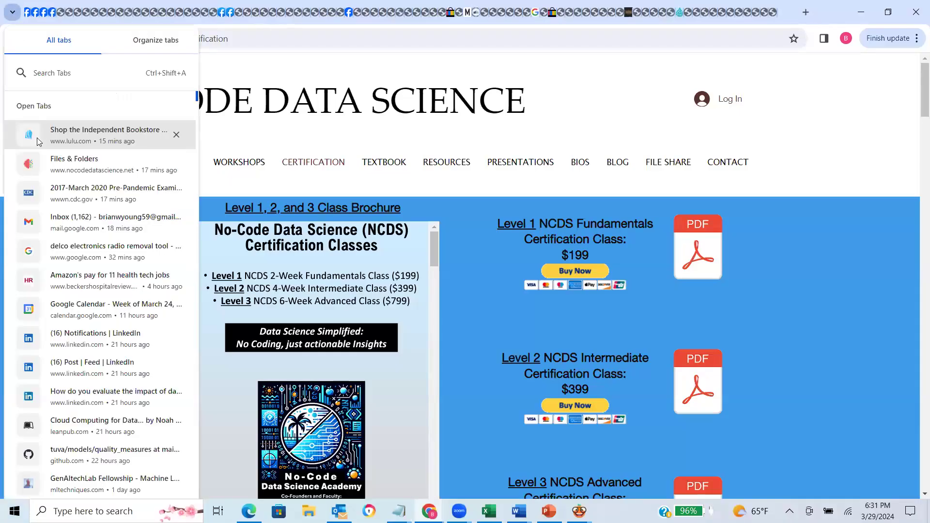
pyautogui.click(101, 193)
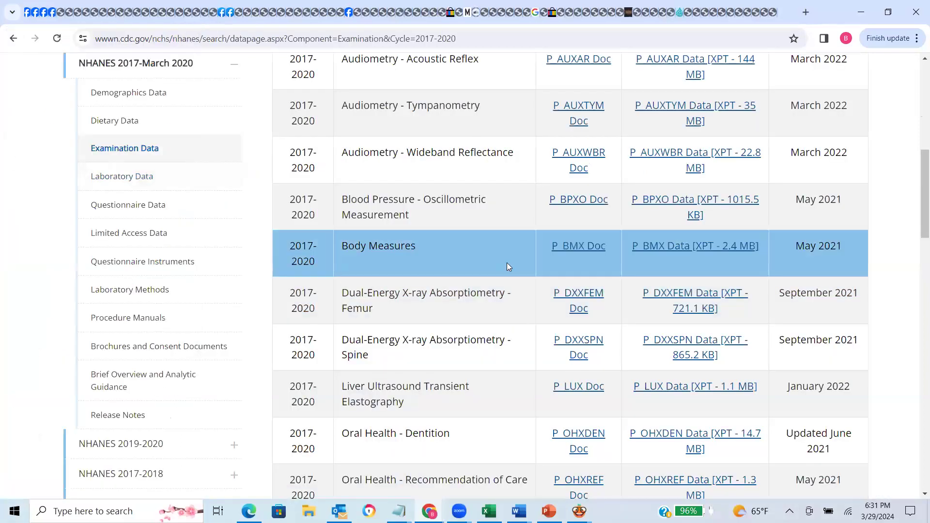
pyautogui.click(572, 247)
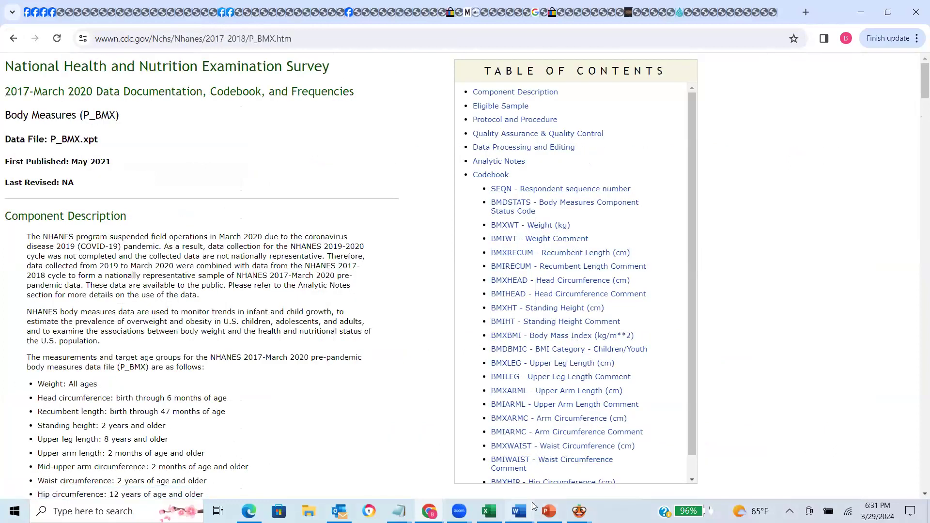
# Step: Bring Orange's BodyMeas window in front of the P_BMX documentation and place it so the codebook text stays readable
pyautogui.click(579, 511)
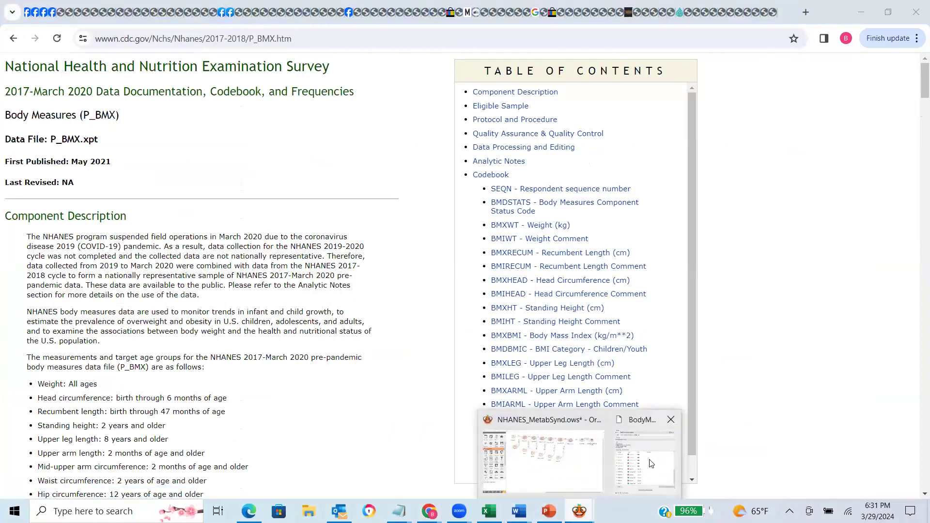
pyautogui.click(652, 464)
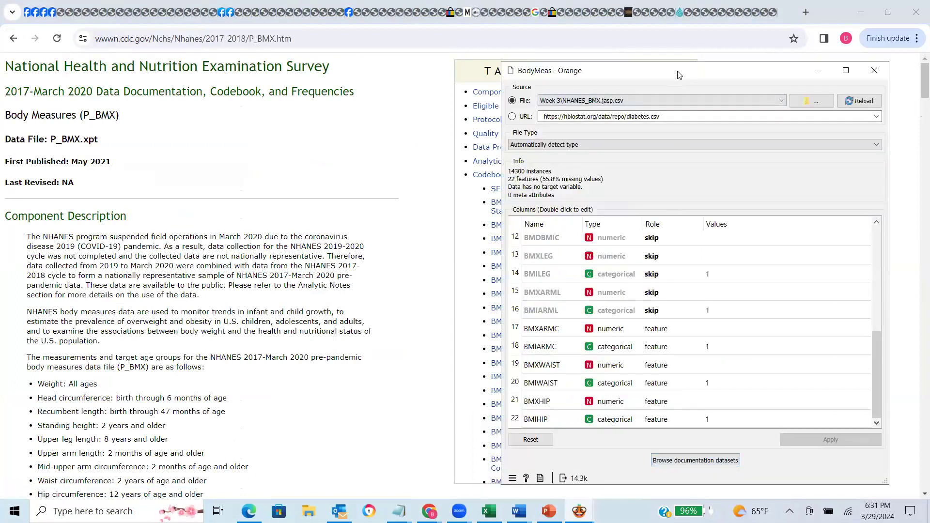
pyautogui.moveTo(677, 75); pyautogui.dragTo(666, 43)
# Step: Read through the P_BMX codebook down to the standing height comment entry, and clear the BodyMeas and browser windows from the desktop
pyautogui.scroll(-4, 129, 313)
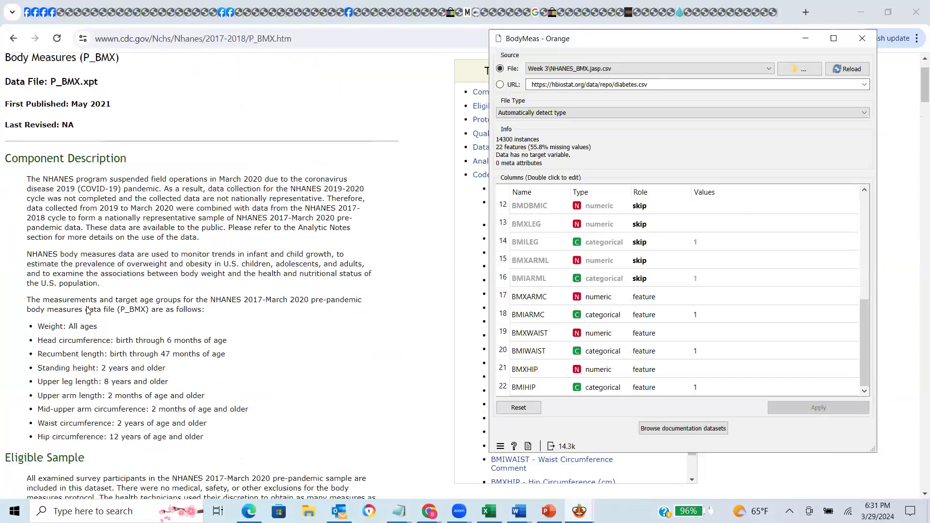
pyautogui.scroll(-18, 130, 313)
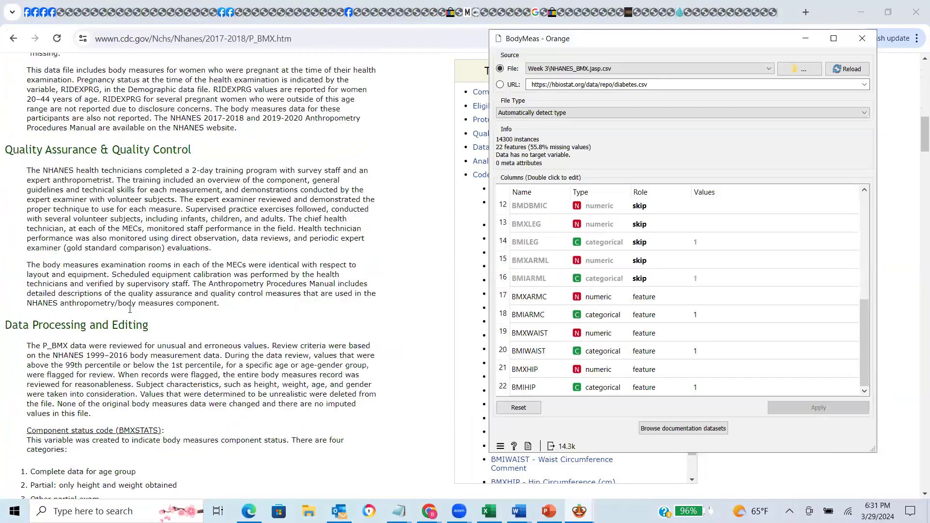
pyautogui.scroll(-11, 110, 288)
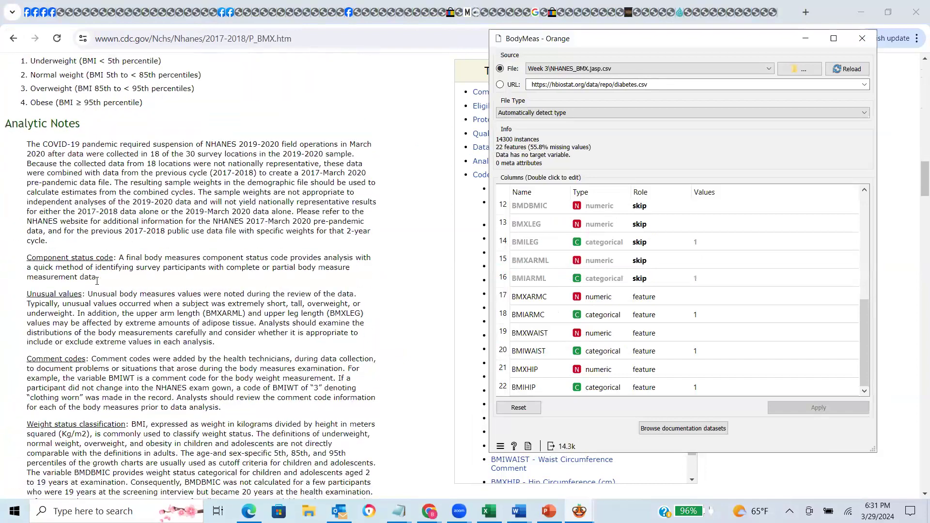
pyautogui.scroll(-8, 97, 281)
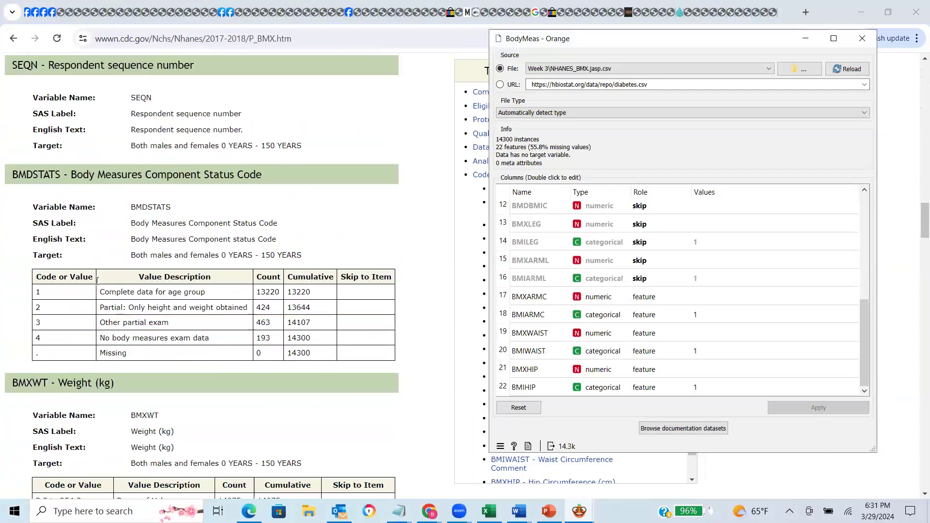
pyautogui.scroll(-3, 97, 280)
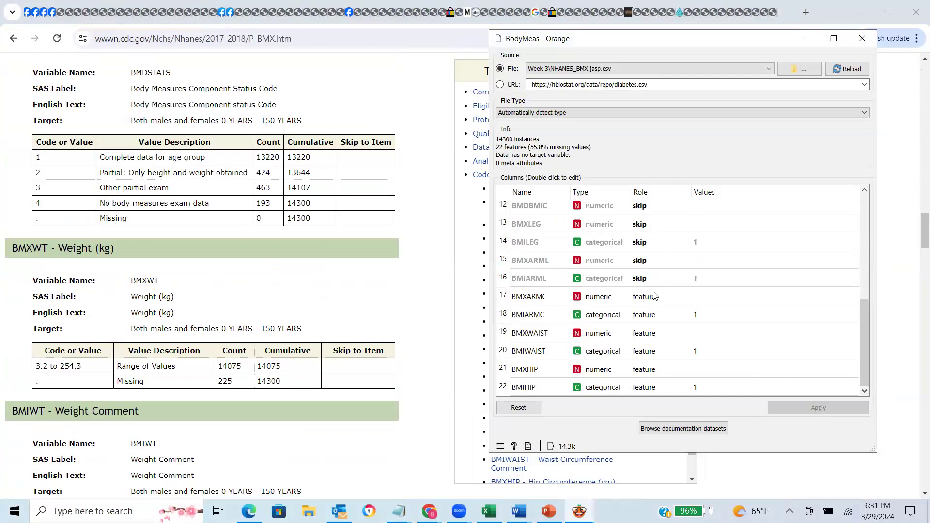
pyautogui.scroll(-1, 108, 267)
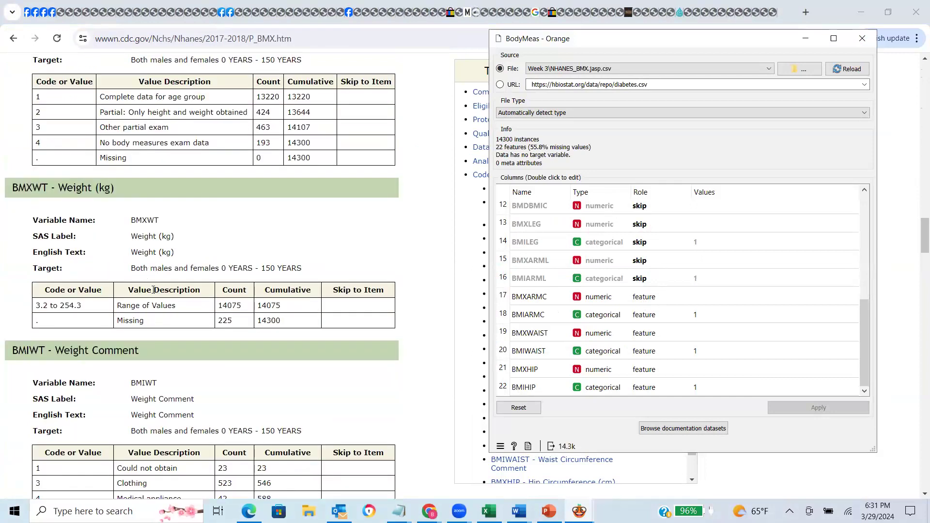
pyautogui.scroll(-5, 153, 289)
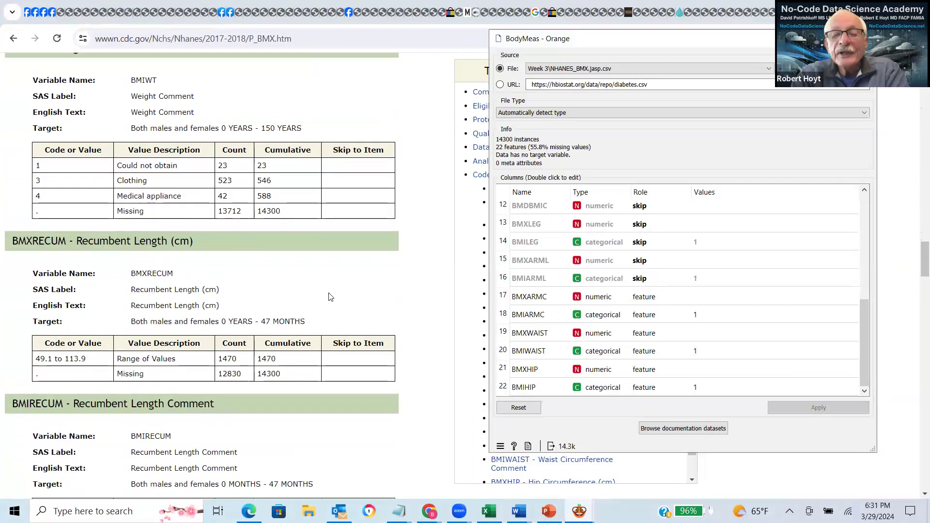
pyautogui.scroll(-2, 330, 298)
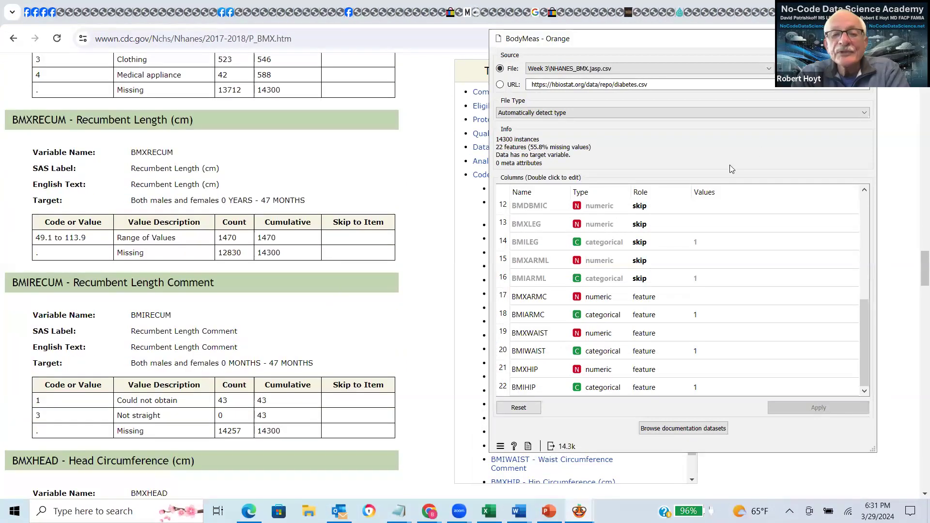
pyautogui.scroll(-6, 374, 236)
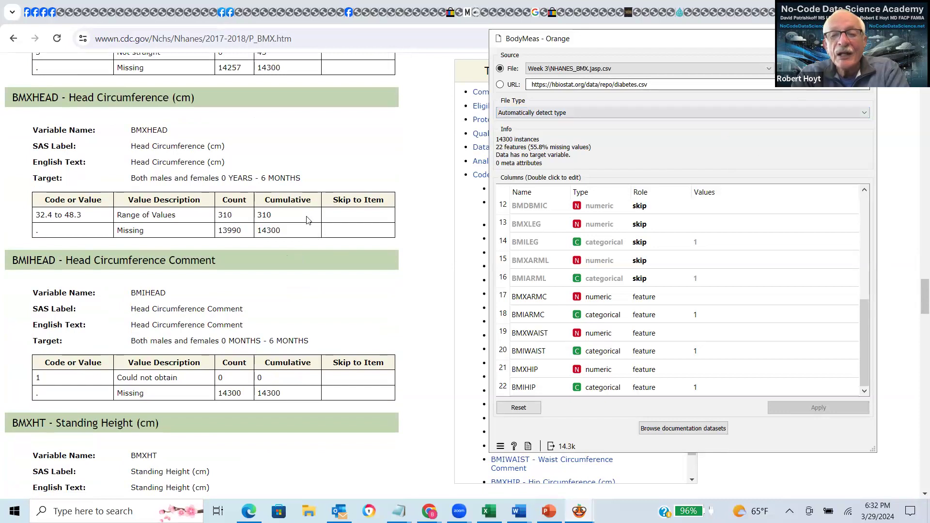
pyautogui.scroll(-2, 307, 219)
pyautogui.scroll(-3, 307, 219)
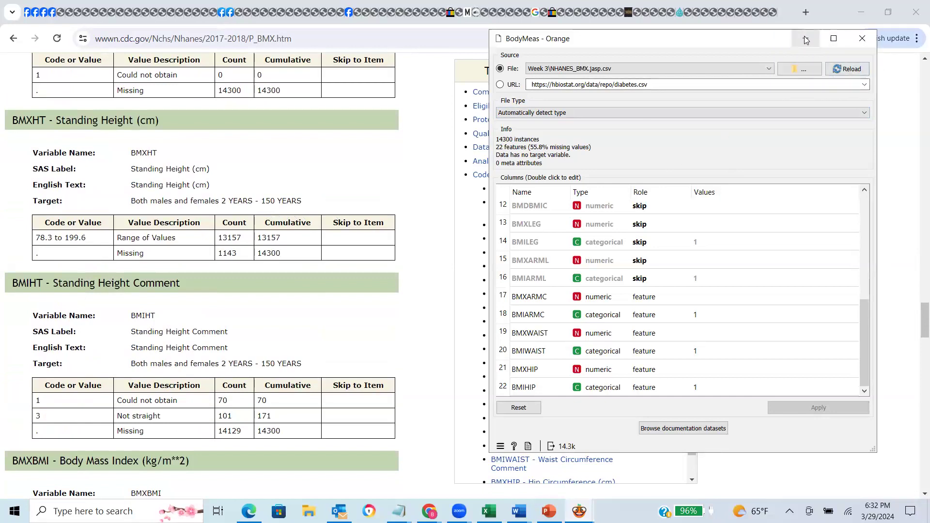
pyautogui.click(870, 41)
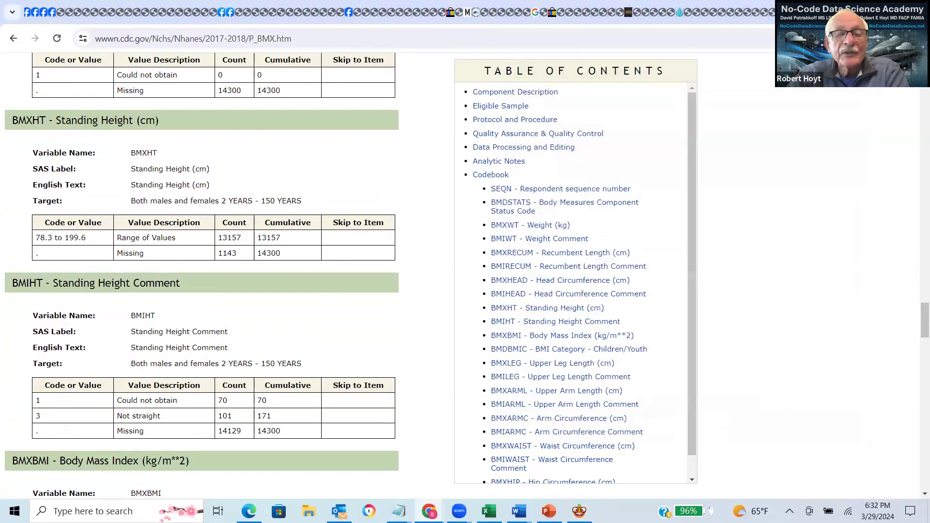
pyautogui.press('super+d')
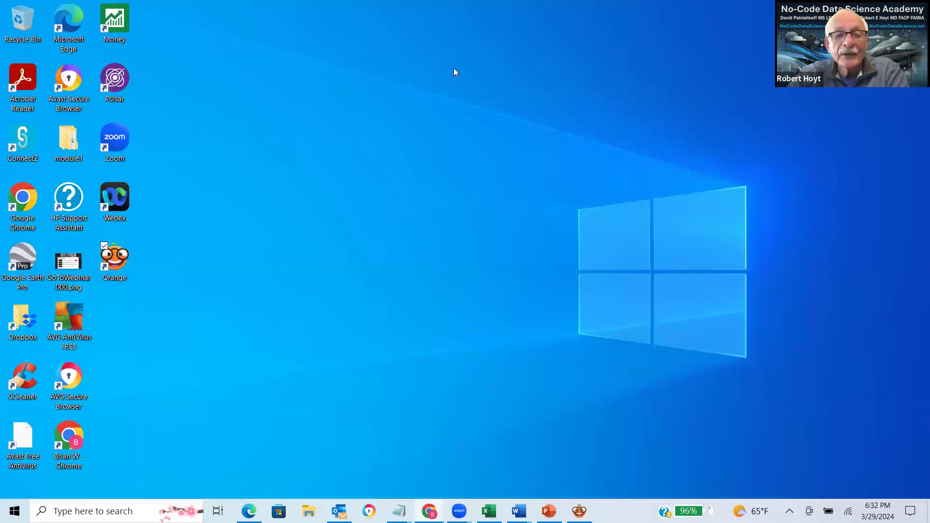
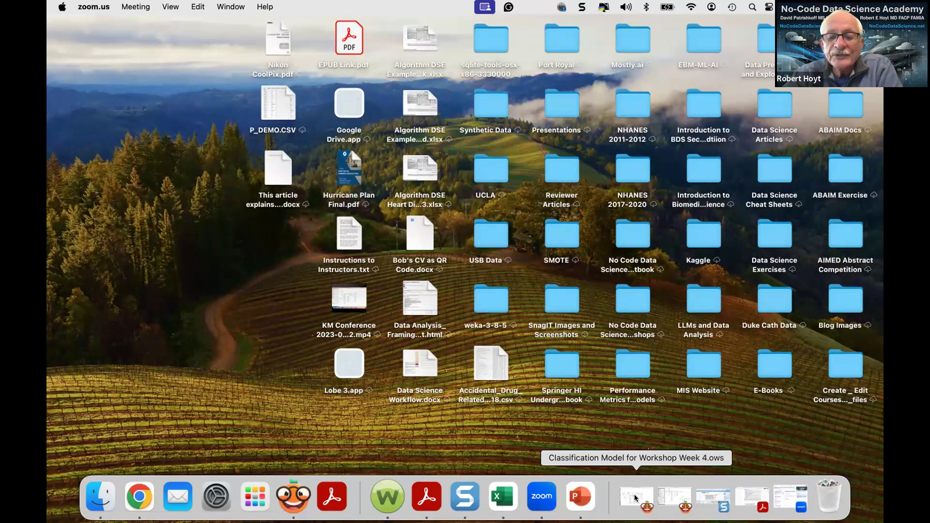
# Step: Restore and enlarge the Classification Model for Workshop Week 4.ows workflow, and review the Heart disease prediction file's variables down to the target
pyautogui.click(635, 498)
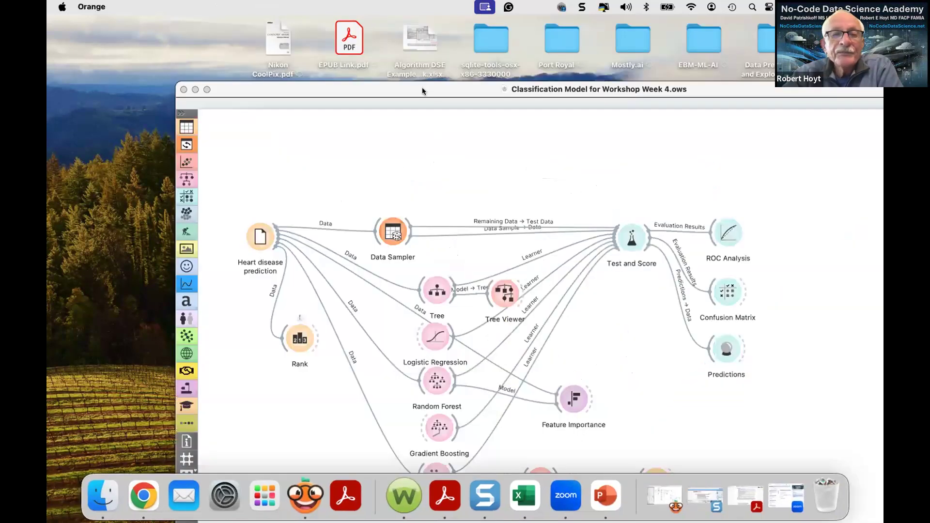
pyautogui.doubleClick(422, 89)
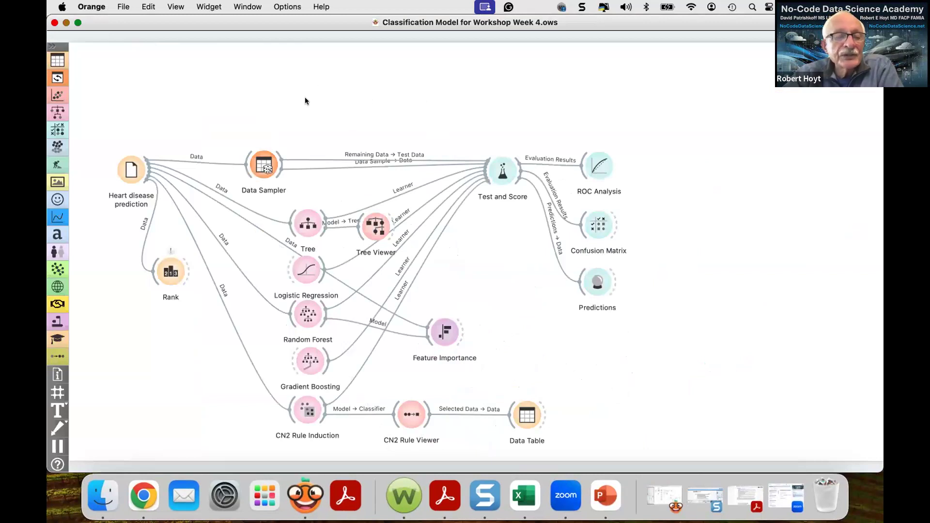
pyautogui.doubleClick(124, 170)
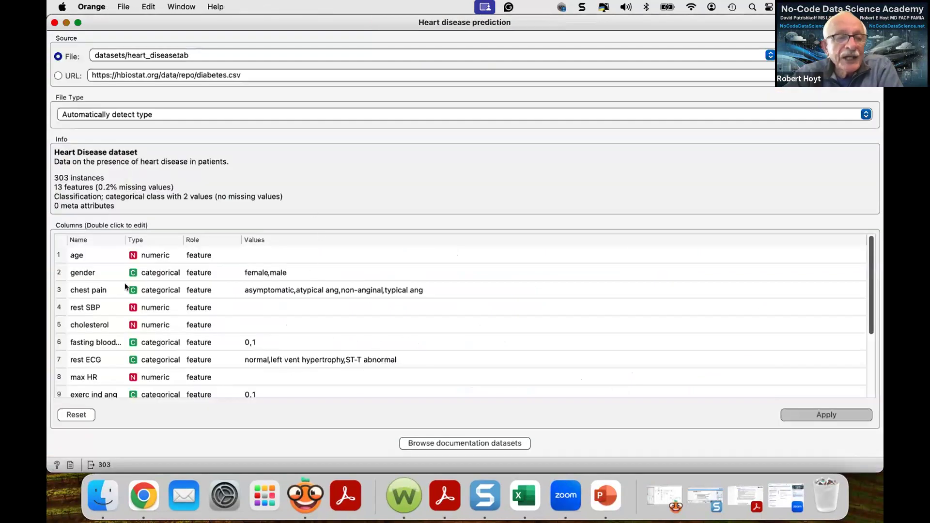
pyautogui.scroll(-5, 101, 268)
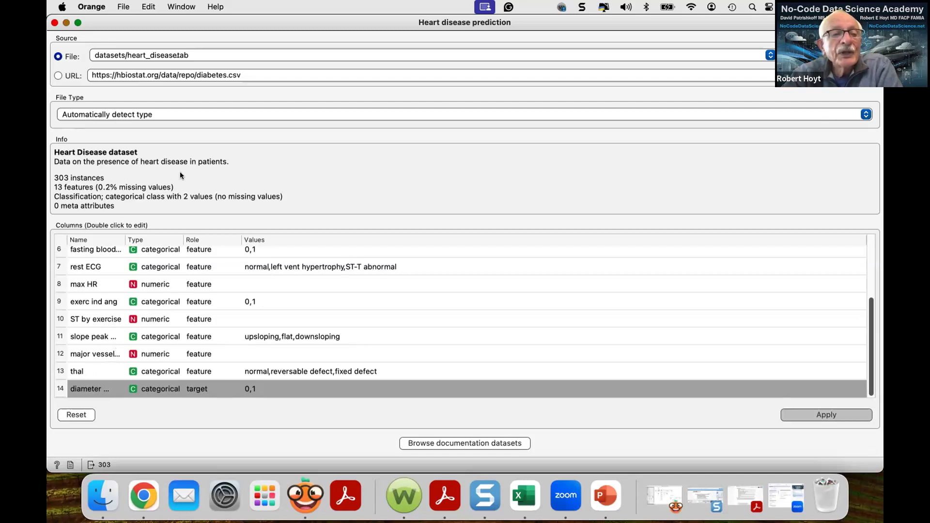
pyautogui.click(54, 23)
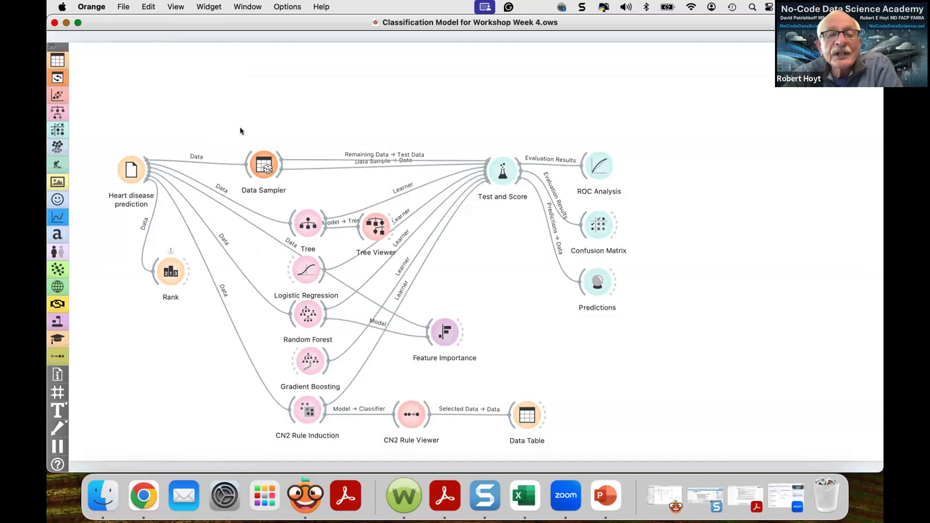
# Step: Set the Data Sampler's fixed proportion of data to 76 %, resample the data and close the widget
pyautogui.doubleClick(262, 166)
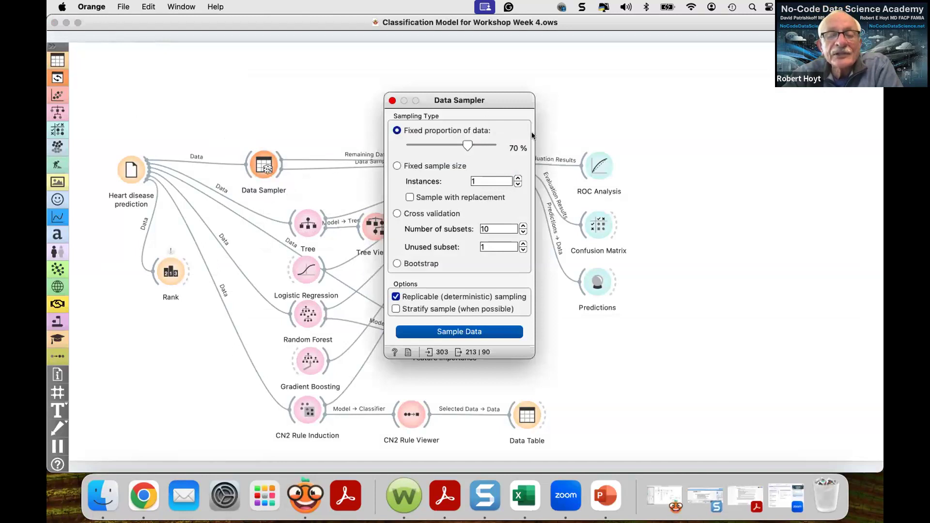
pyautogui.moveTo(465, 146); pyautogui.dragTo(470, 146)
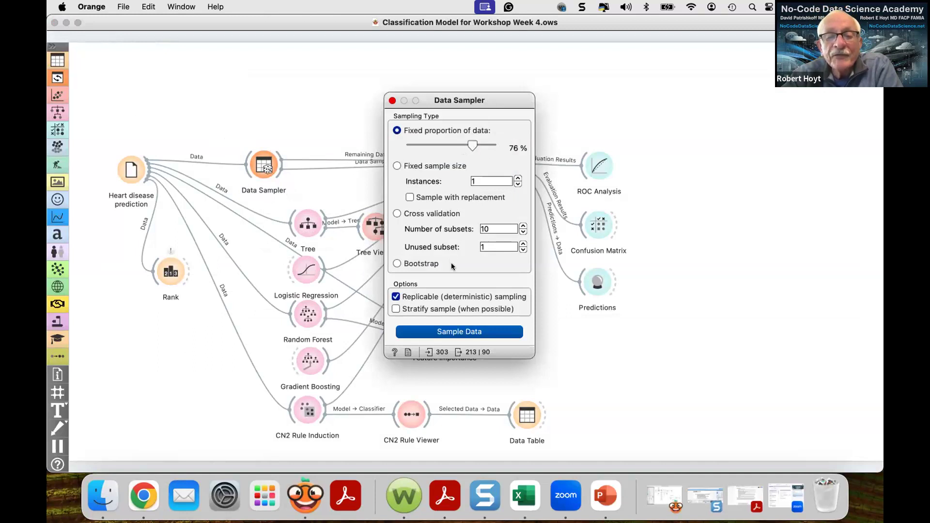
pyautogui.click(419, 333)
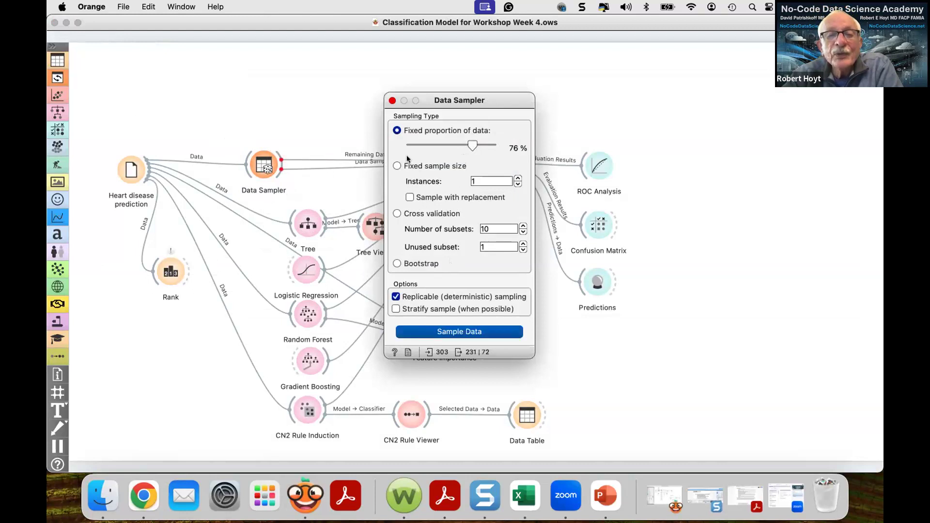
pyautogui.click(392, 100)
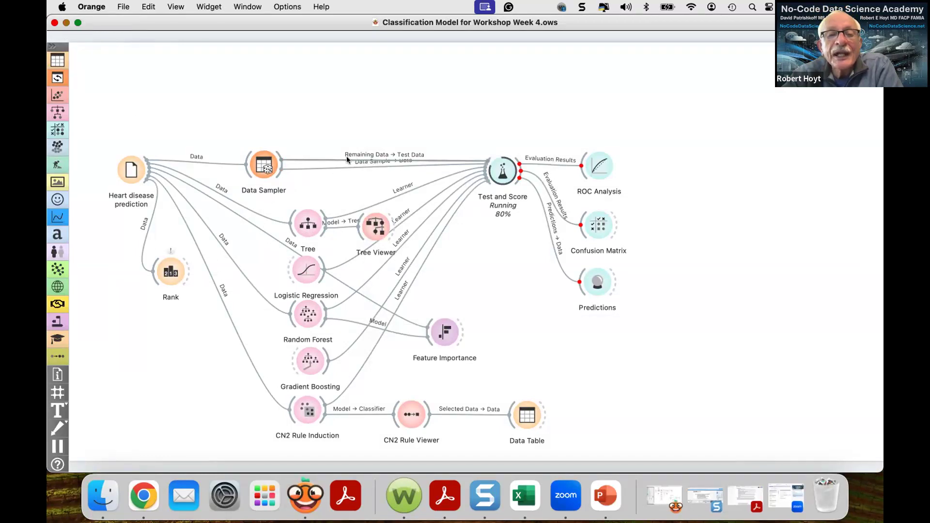
# Step: Inspect how the Data Sampler's outputs are linked to the Test and Score inputs, keeping the existing links
pyautogui.rightClick(346, 156)
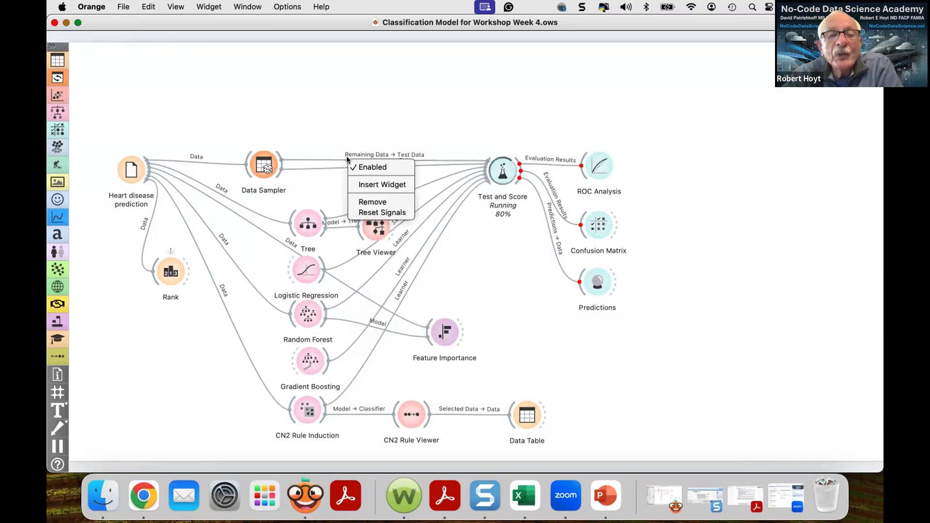
pyautogui.click(383, 212)
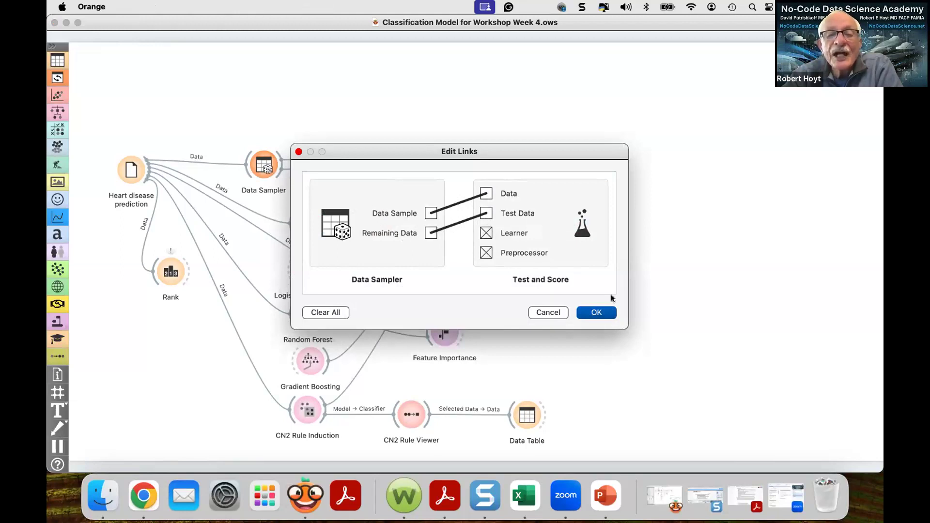
pyautogui.click(590, 313)
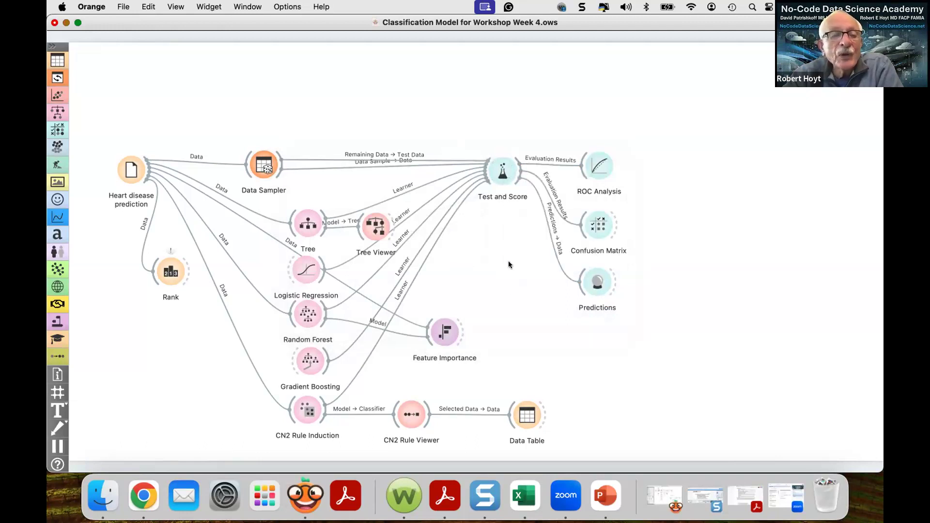
# Step: Open the Rank widget, review the features ranked by information gain and close it
pyautogui.click(172, 269)
pyautogui.doubleClick(172, 269)
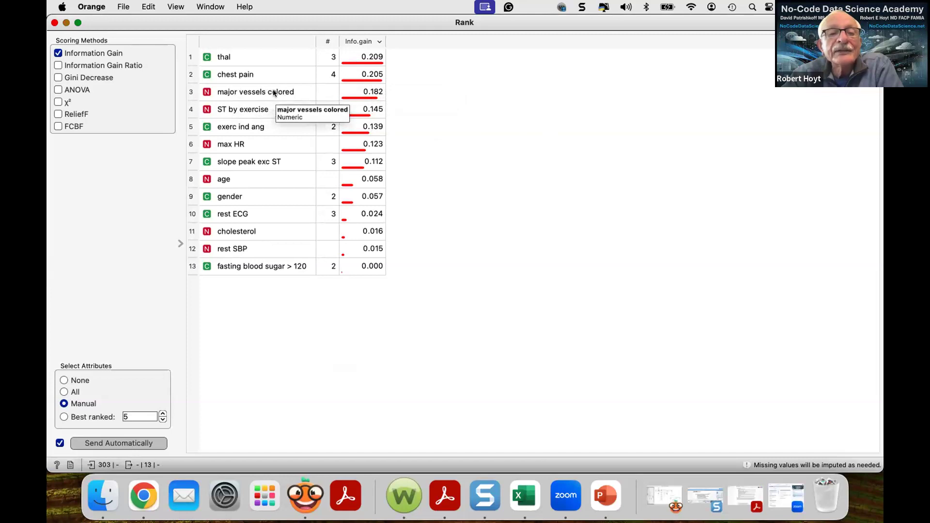
pyautogui.click(54, 23)
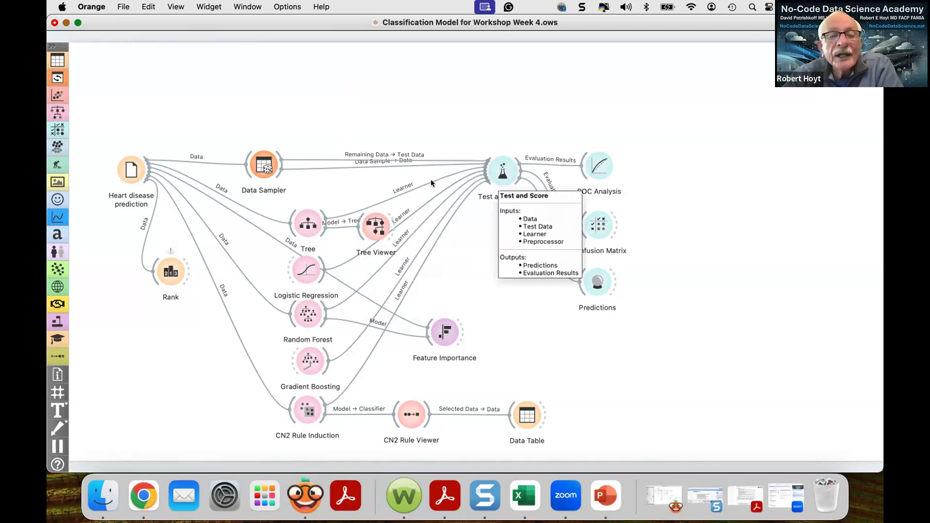
# Step: Check the Tree widget's parameters, view the decision tree in the Tree Viewer and close both windows
pyautogui.click(299, 222)
pyautogui.doubleClick(300, 222)
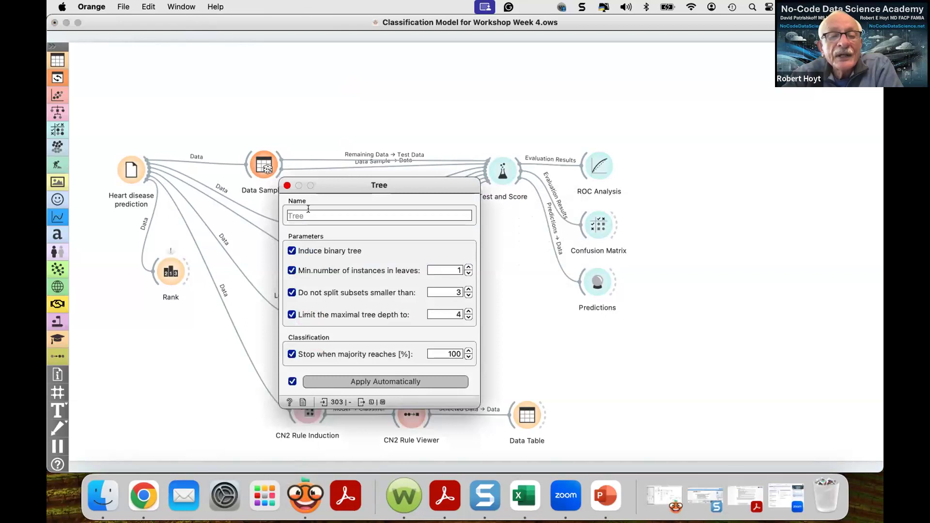
pyautogui.click(288, 186)
pyautogui.doubleClick(369, 222)
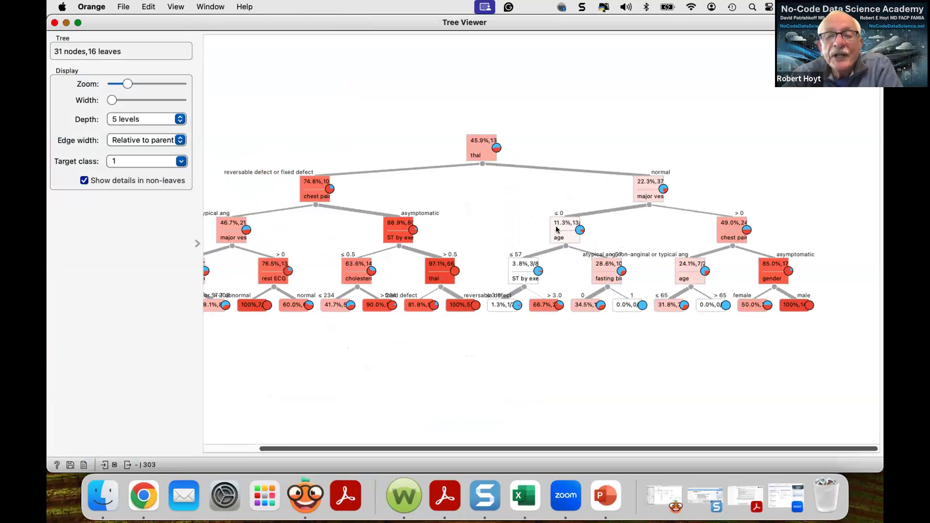
pyautogui.click(55, 23)
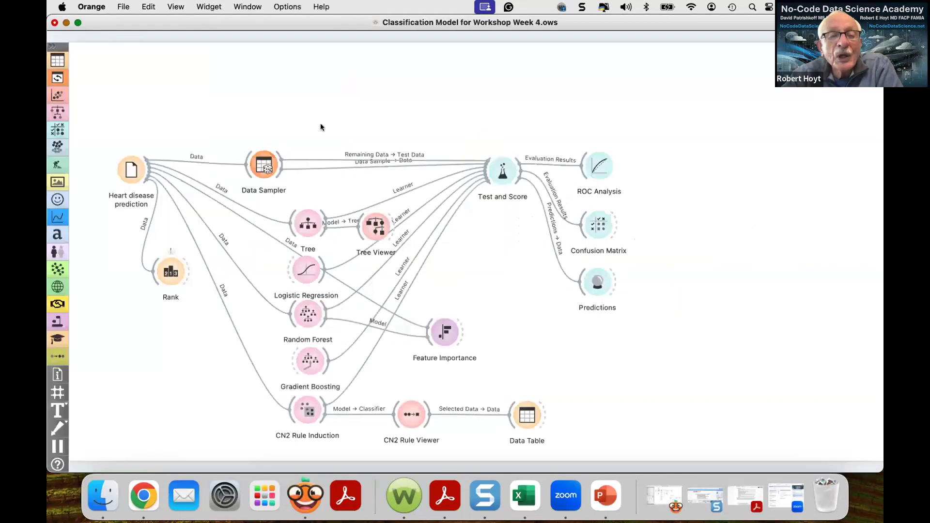
# Step: Review the Logistic Regression regularization types and the Random Forest parameters, closing each widget without changing its settings
pyautogui.doubleClick(306, 268)
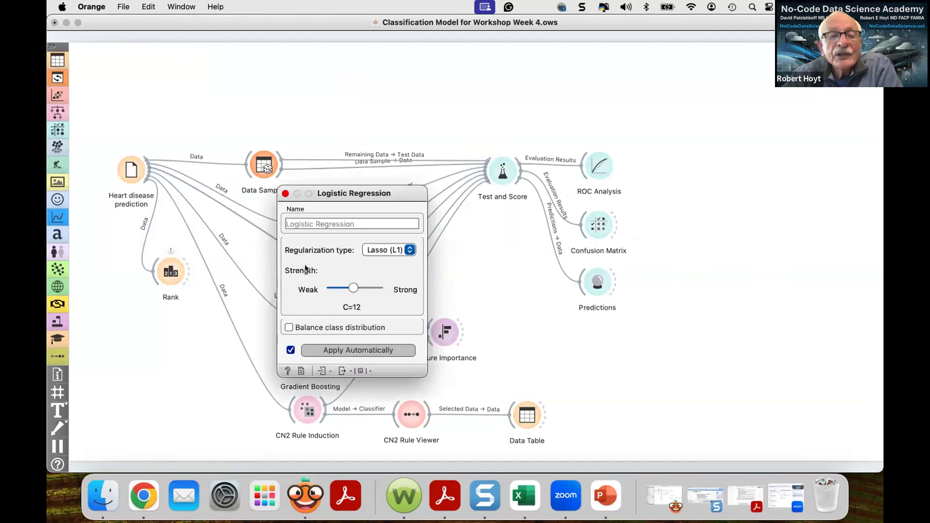
pyautogui.click(409, 250)
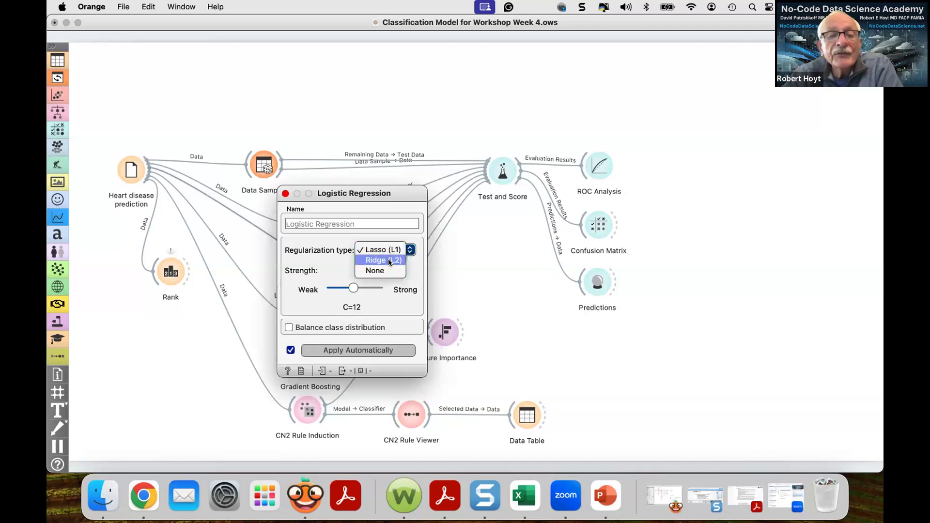
pyautogui.click(469, 263)
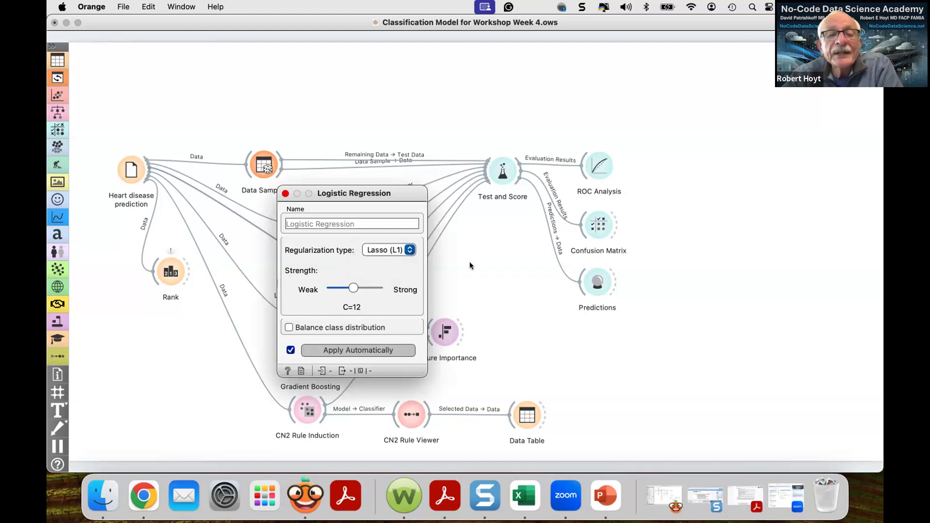
pyautogui.click(285, 194)
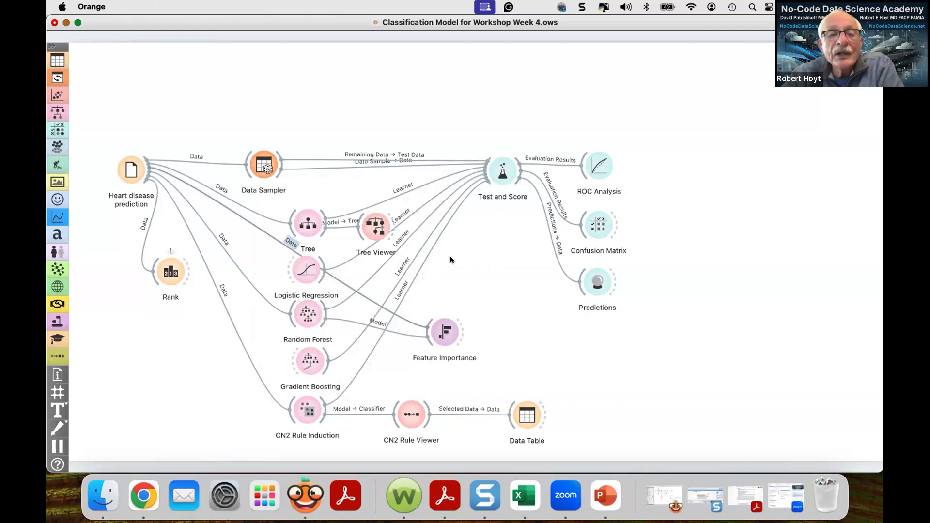
pyautogui.doubleClick(302, 269)
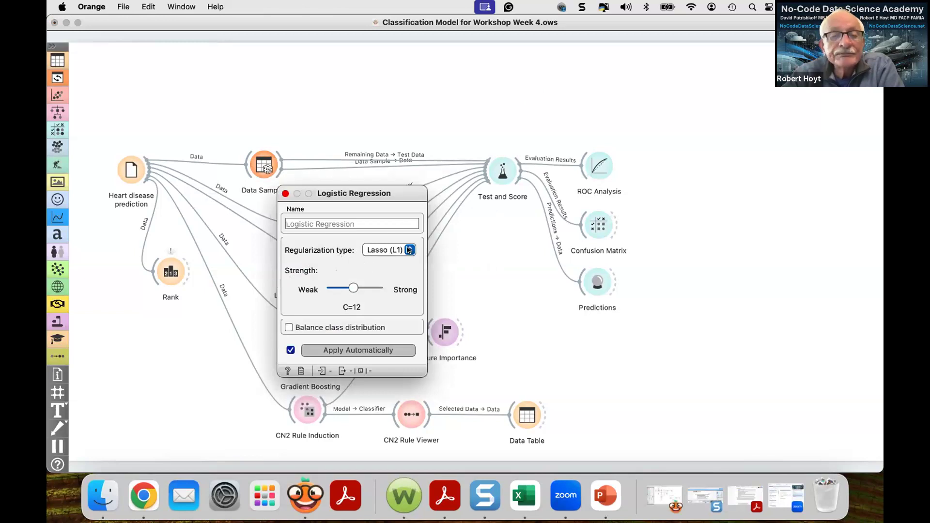
pyautogui.click(284, 194)
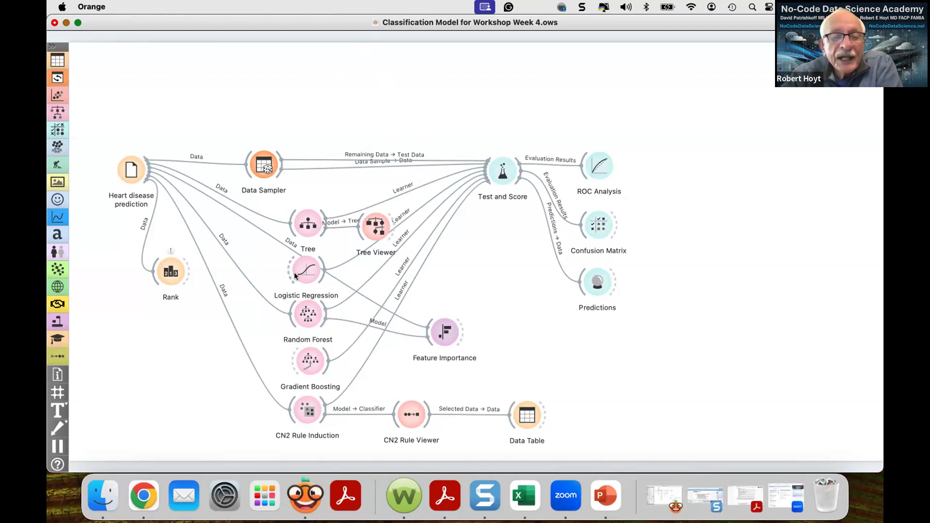
pyautogui.doubleClick(302, 311)
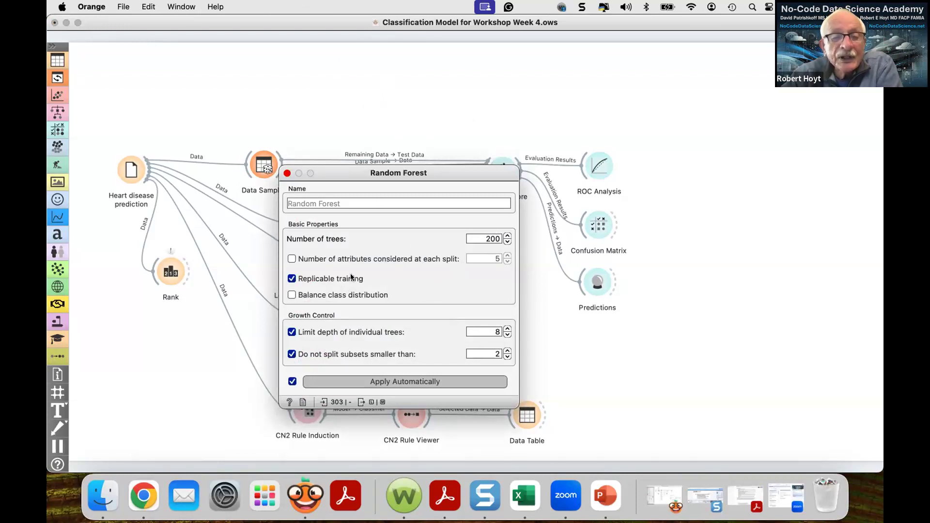
pyautogui.click(287, 173)
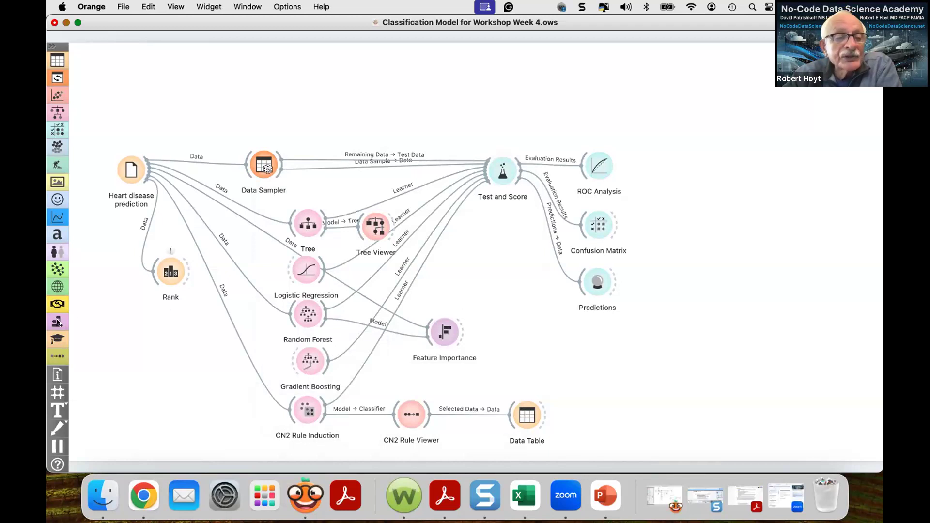
# Step: Open the Feature Importance widget and limit its display to the top 5 features
pyautogui.moveTo(442, 331)
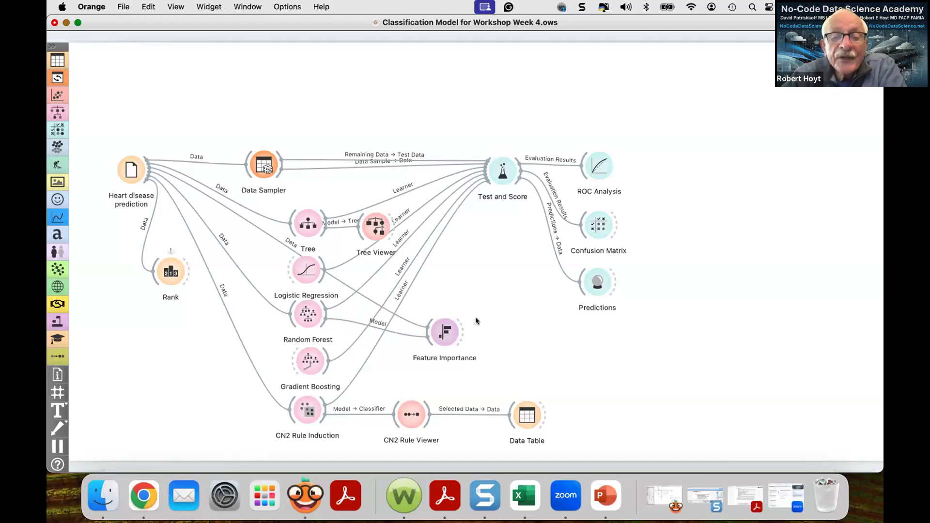
pyautogui.doubleClick(448, 329)
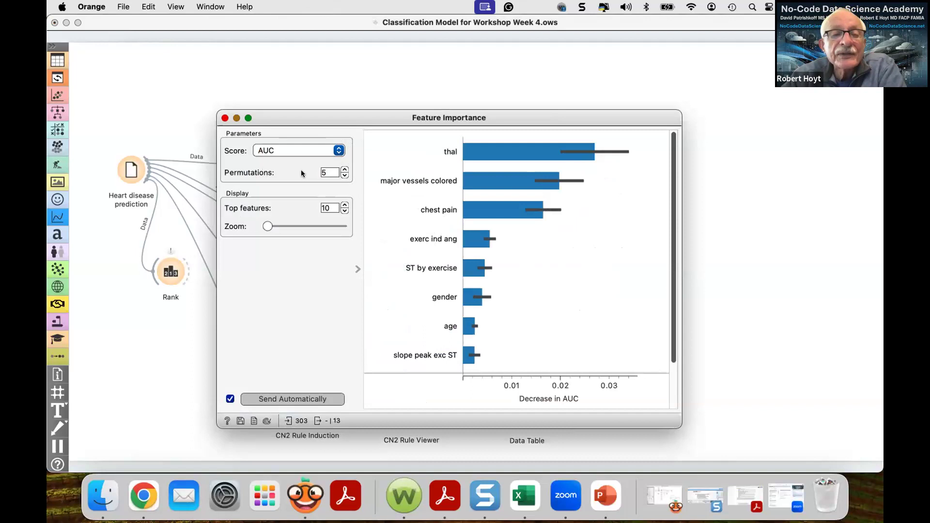
pyautogui.click(345, 205)
pyautogui.click(344, 210)
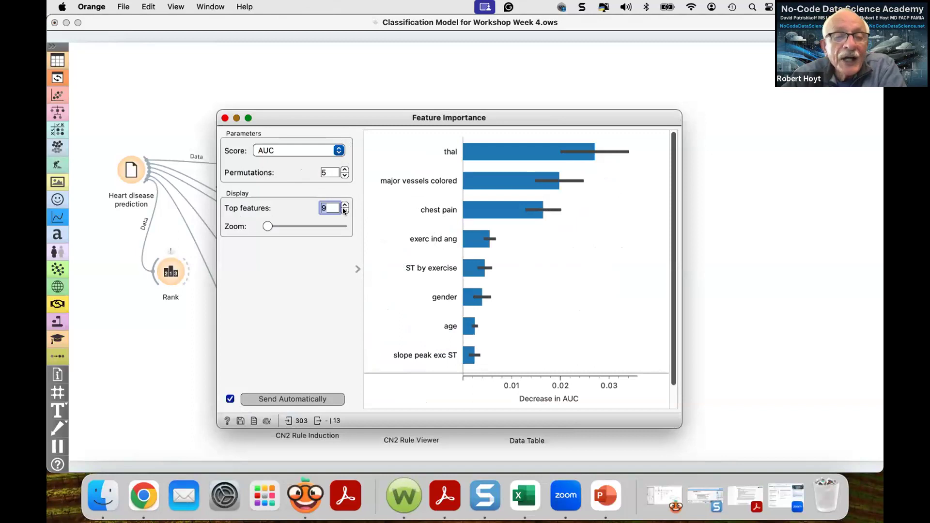
pyautogui.click(345, 210)
pyautogui.click(344, 210)
pyautogui.click(344, 210)
pyautogui.click(344, 210)
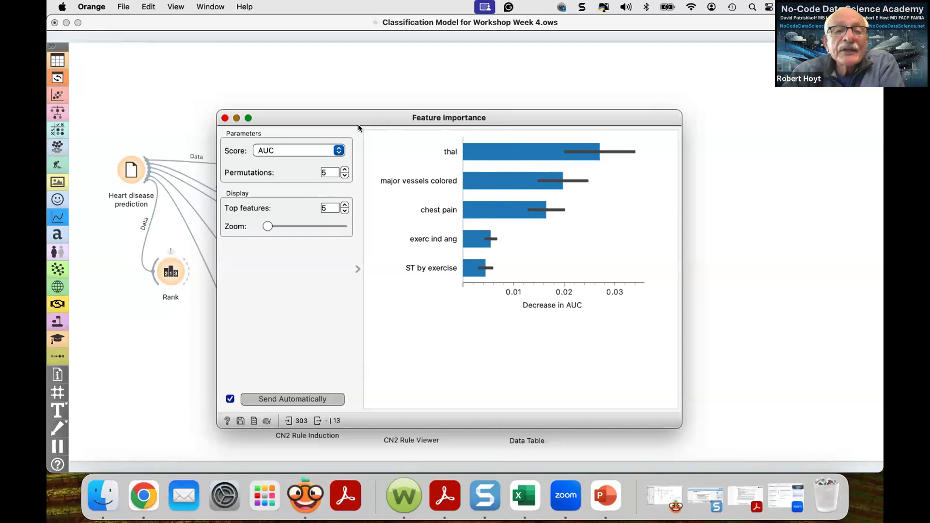
# Step: Change the Feature Importance score to MCC, review the ranked features and close the widget
pyautogui.click(338, 151)
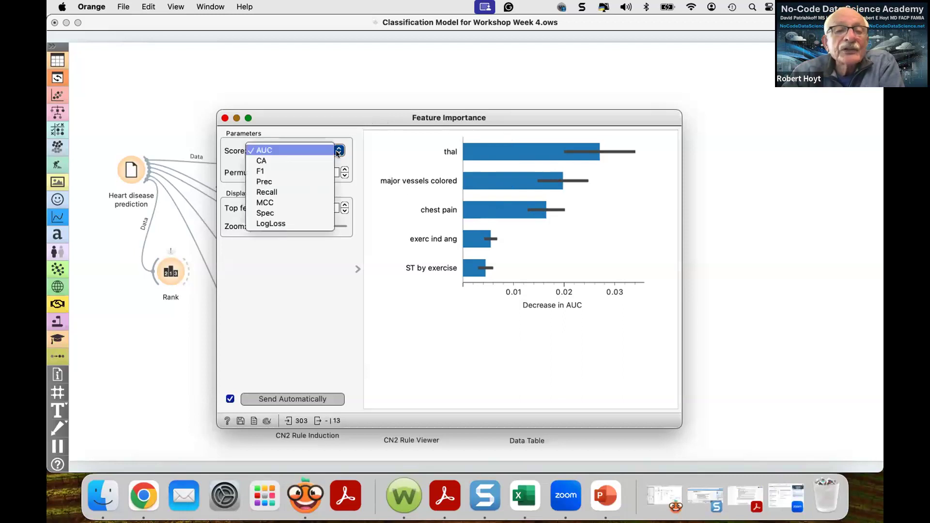
pyautogui.click(292, 202)
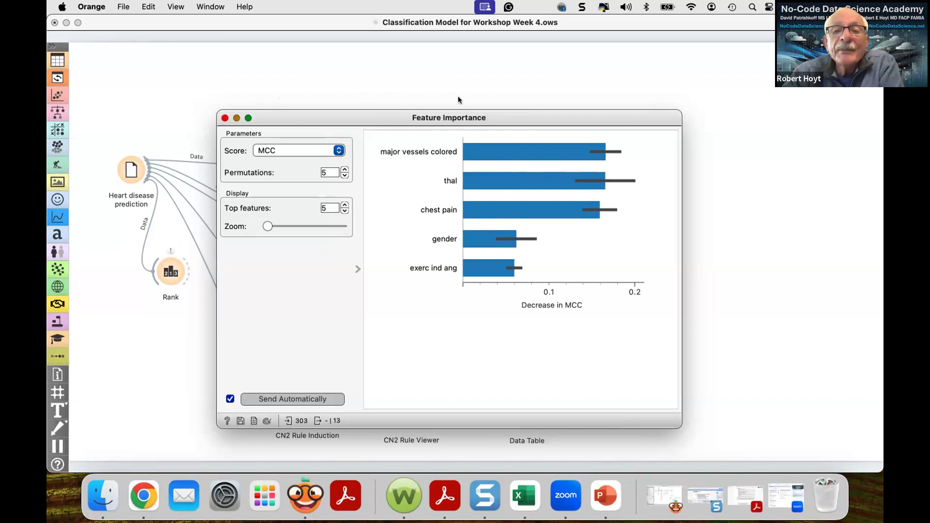
pyautogui.click(225, 119)
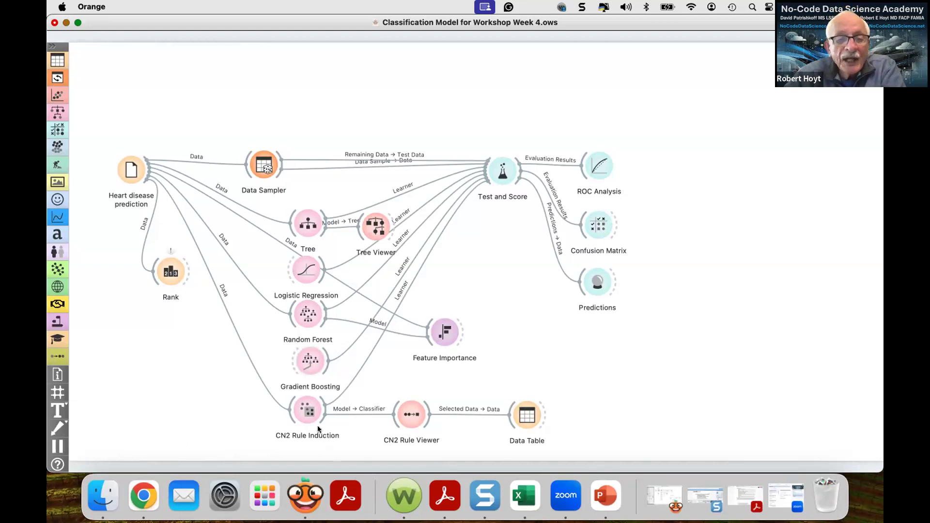
# Step: Review the boosting methods offered in the Gradient Boosting widget and close it, keeping Extreme Gradient Boosting (xgboost)
pyautogui.doubleClick(311, 360)
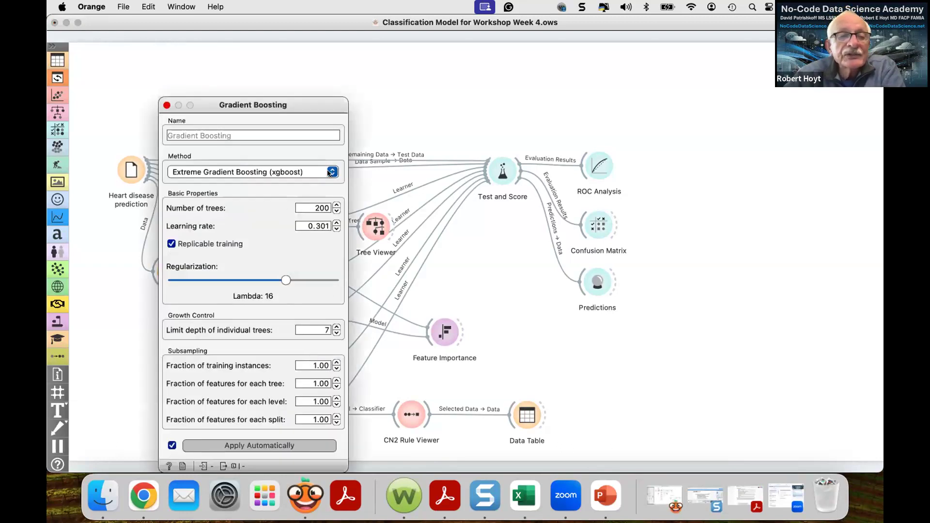
pyautogui.click(331, 173)
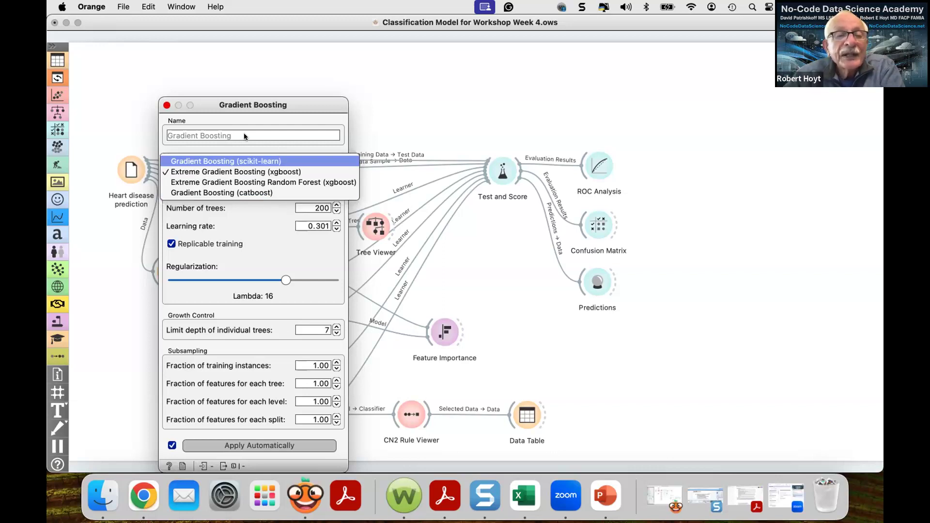
pyautogui.click(166, 104)
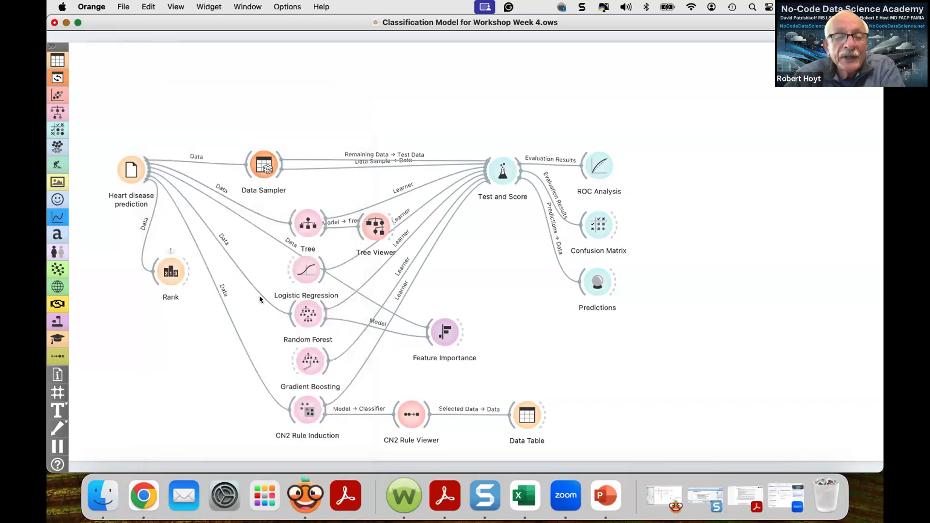
pyautogui.rightClick(306, 355)
pyautogui.click(263, 341)
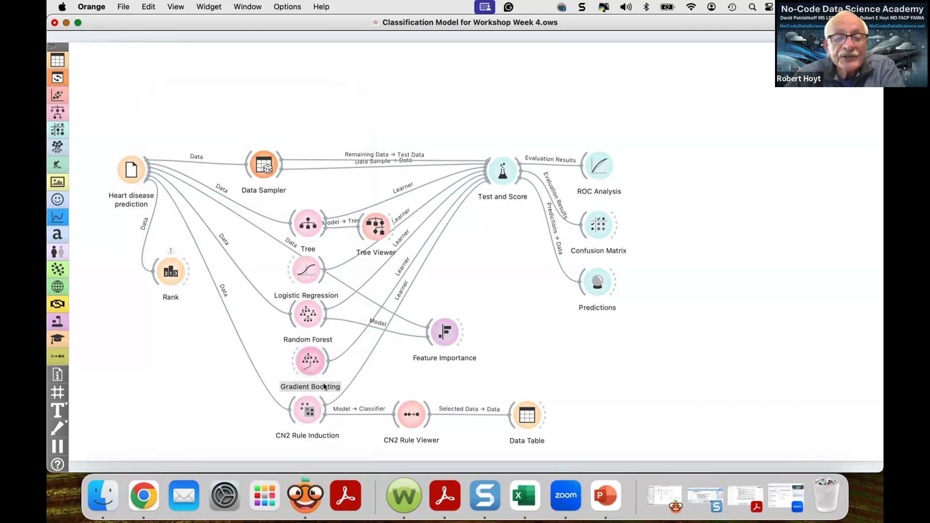
pyautogui.rightClick(313, 363)
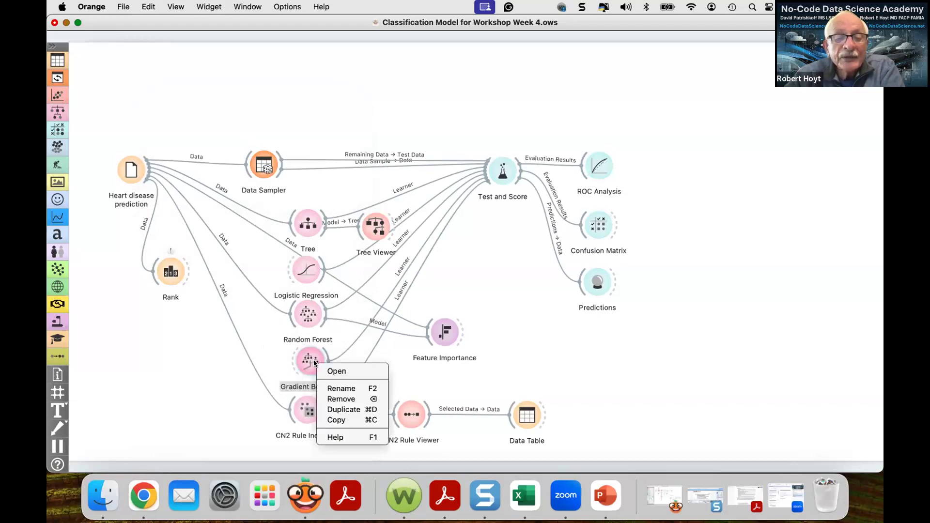
pyautogui.click(280, 353)
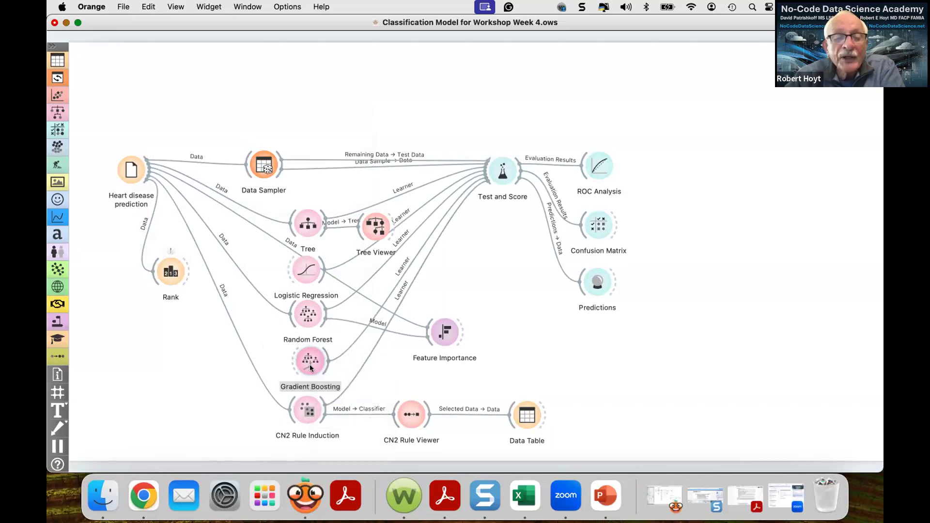
# Step: View the model evaluation results in Test and Score and recheck the Gradient Boosting parameters, closing both windows
pyautogui.doubleClick(503, 174)
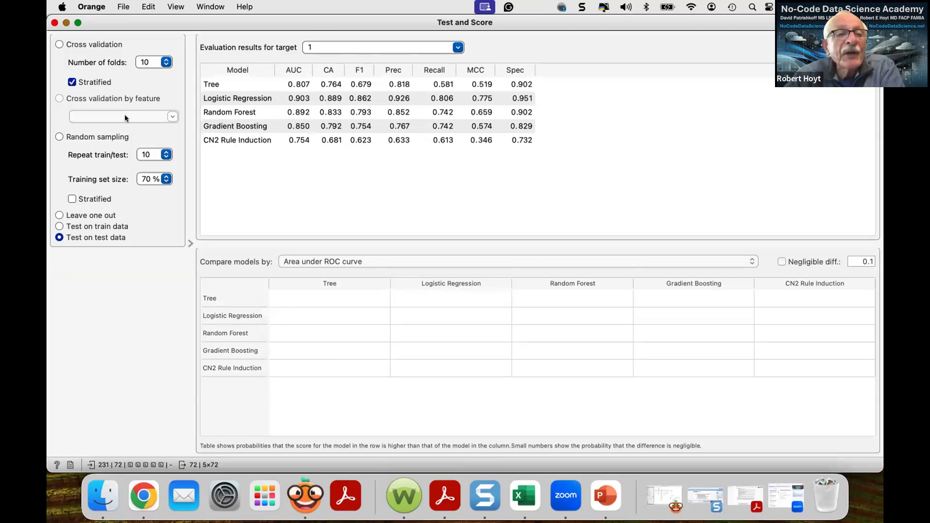
pyautogui.click(55, 23)
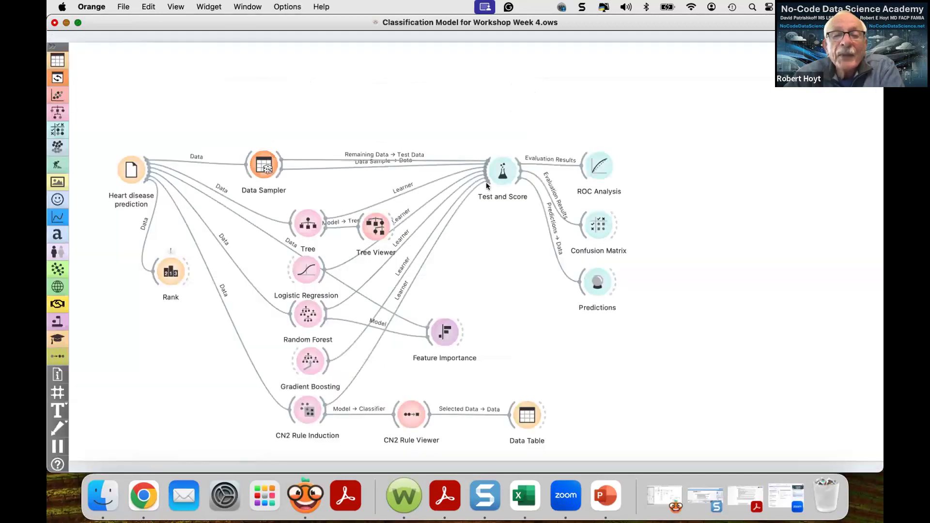
pyautogui.moveTo(501, 172)
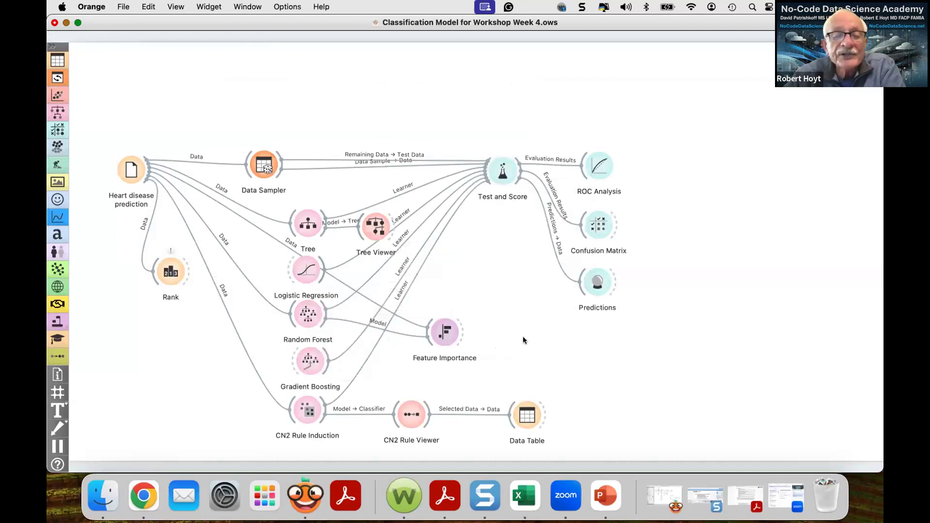
pyautogui.doubleClick(306, 359)
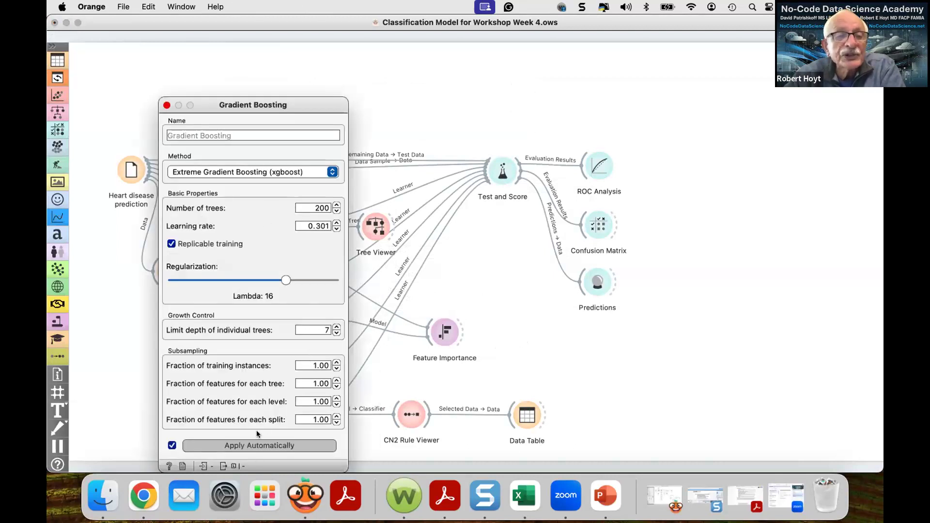
pyautogui.click(166, 104)
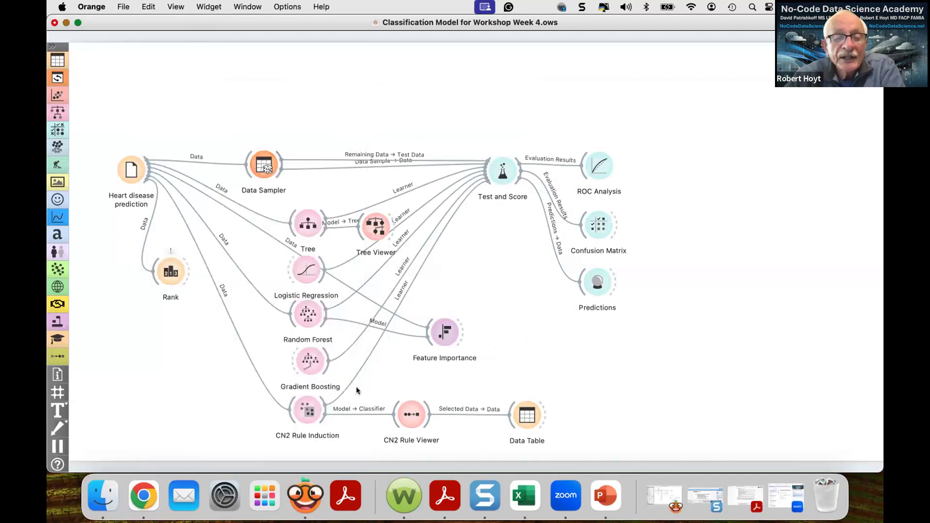
# Step: Review the rule ordering, search and filtering settings of the CN2 Rule Induction widget and close it
pyautogui.click(309, 405)
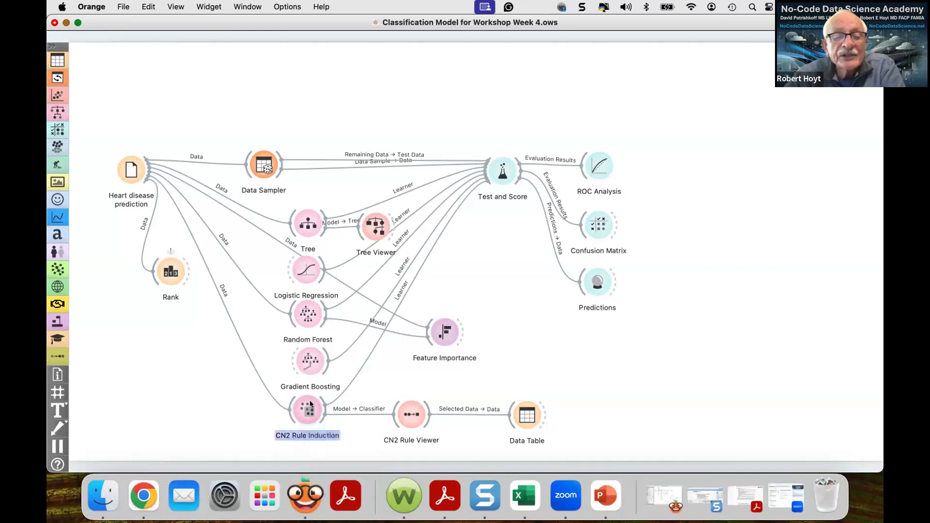
pyautogui.doubleClick(310, 404)
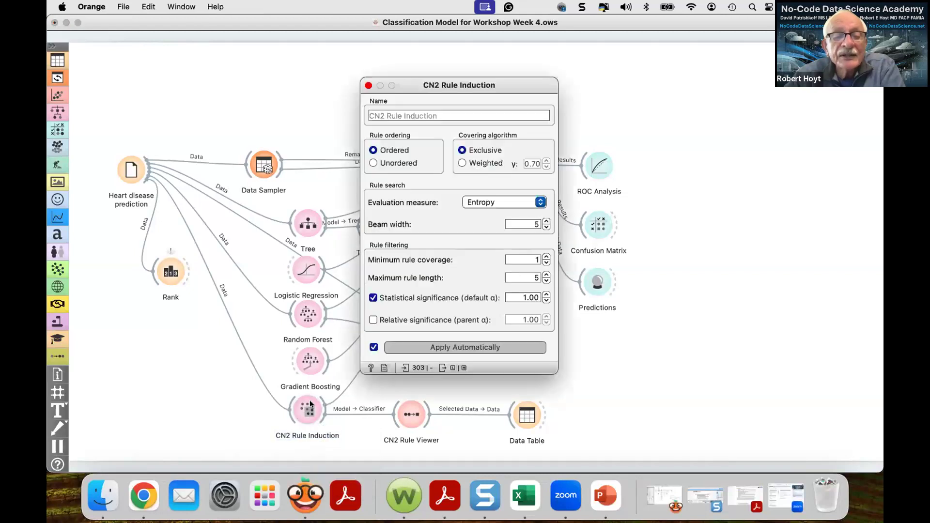
pyautogui.click(368, 86)
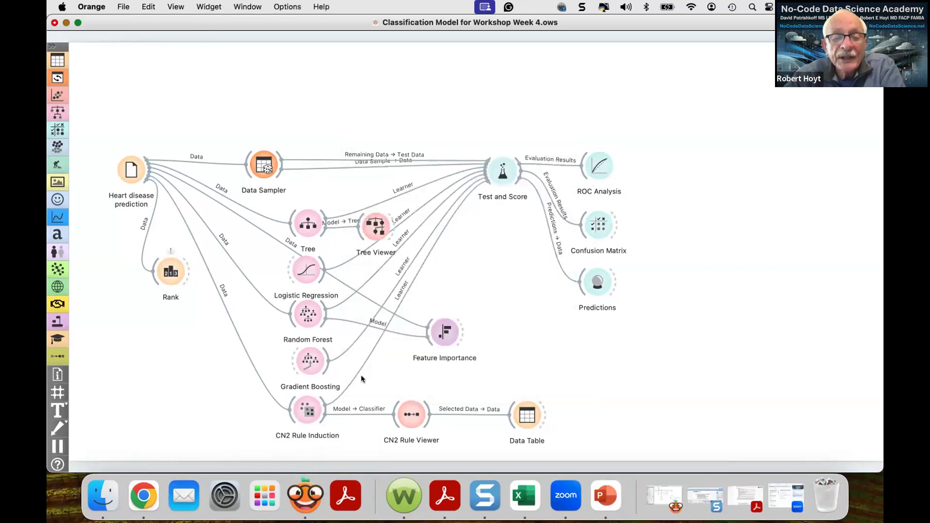
# Step: Open the CN2 Rule Viewer, examine the IF conditions, predicted classes and probabilities through the rule list, and close it
pyautogui.rightClick(406, 413)
pyautogui.press('Escape')
pyautogui.doubleClick(405, 413)
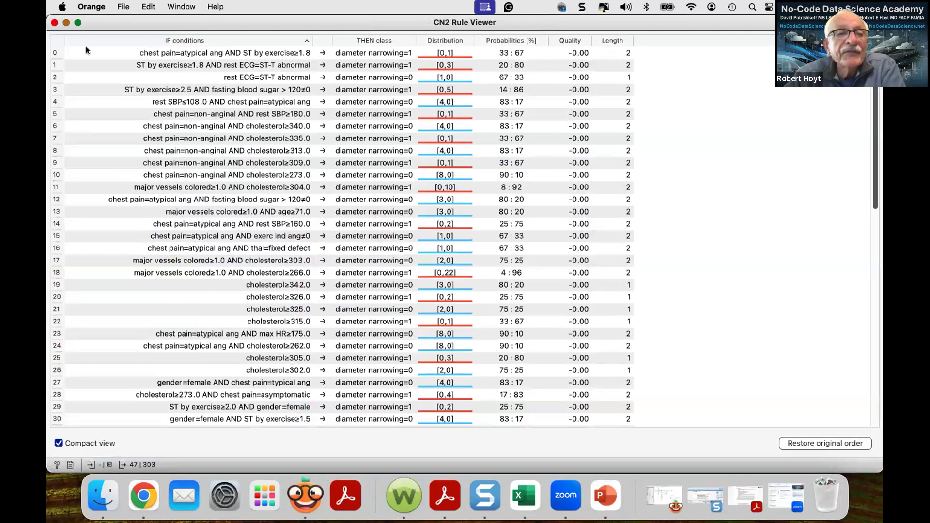
pyautogui.moveTo(94, 17); pyautogui.dragTo(92, 60)
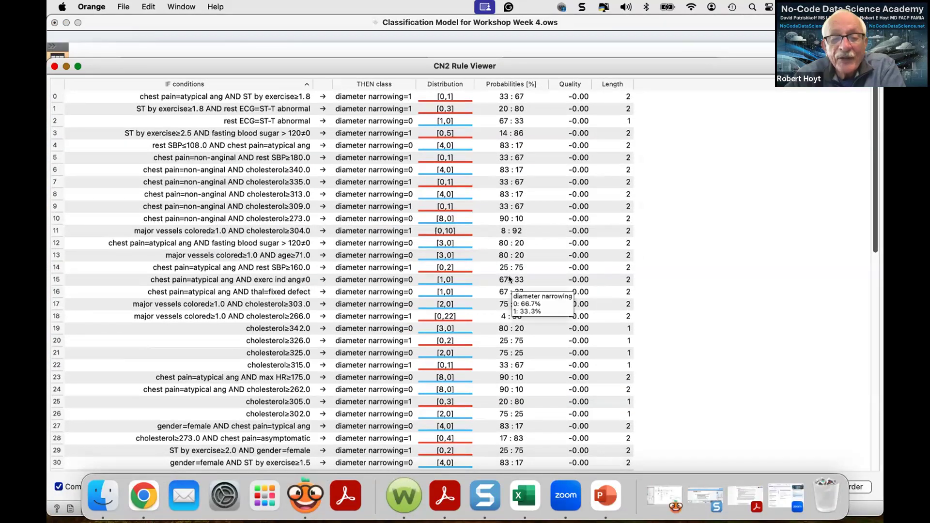
pyautogui.scroll(-3, 421, 310)
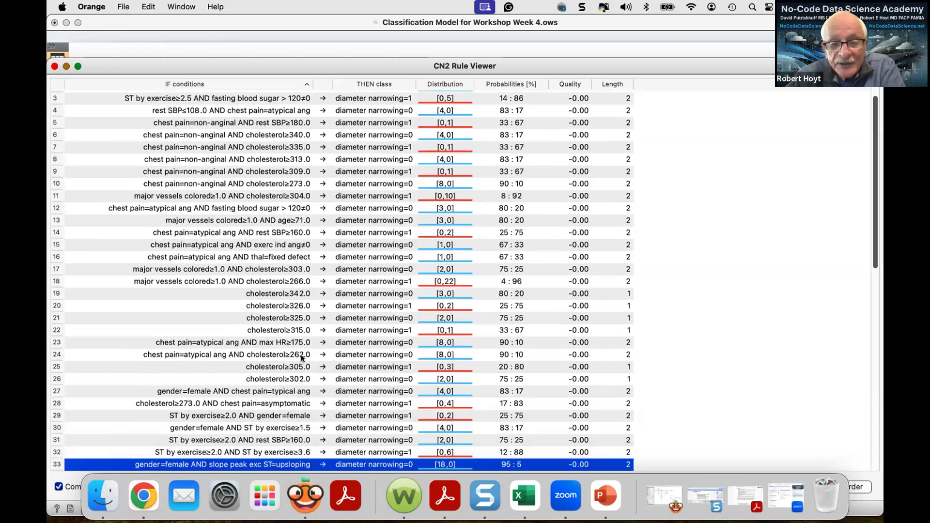
pyautogui.scroll(-6, 301, 356)
pyautogui.scroll(-3, 301, 358)
pyautogui.scroll(-3, 273, 332)
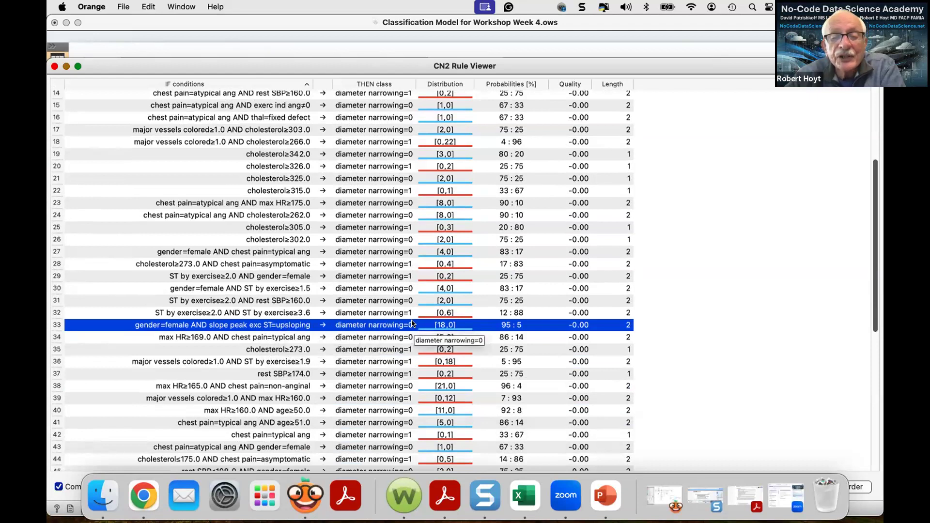
pyautogui.click(54, 66)
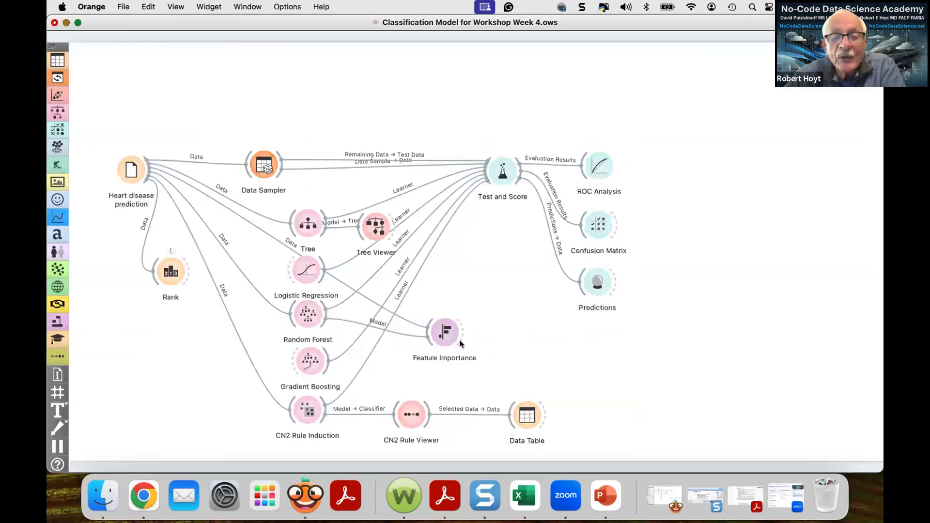
# Step: Review the instances passed from the CN2 Rule Viewer in the Data Table, close it and minimize the classification workflow
pyautogui.doubleClick(525, 408)
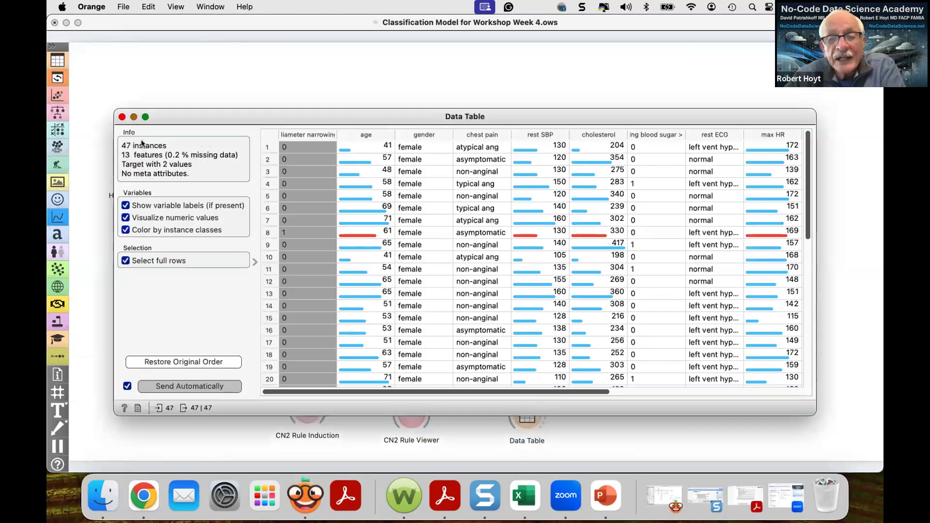
pyautogui.click(122, 118)
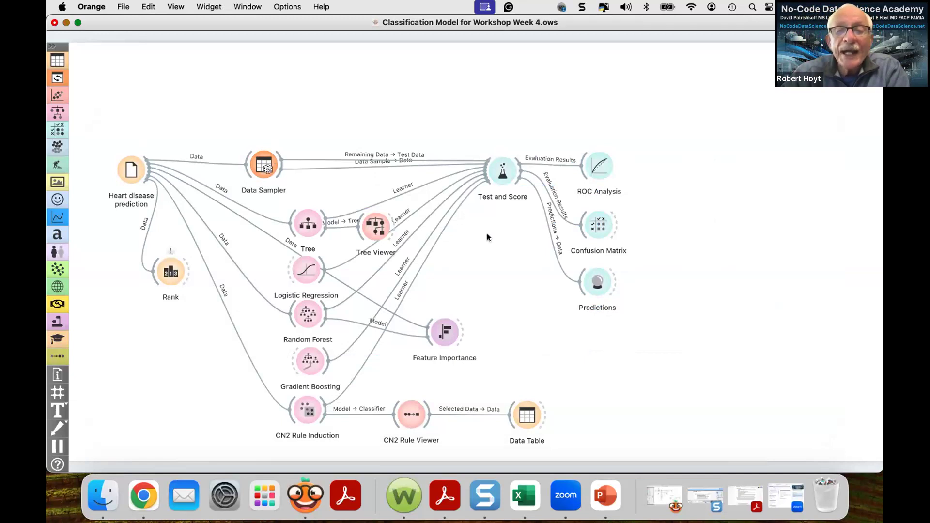
pyautogui.click(65, 23)
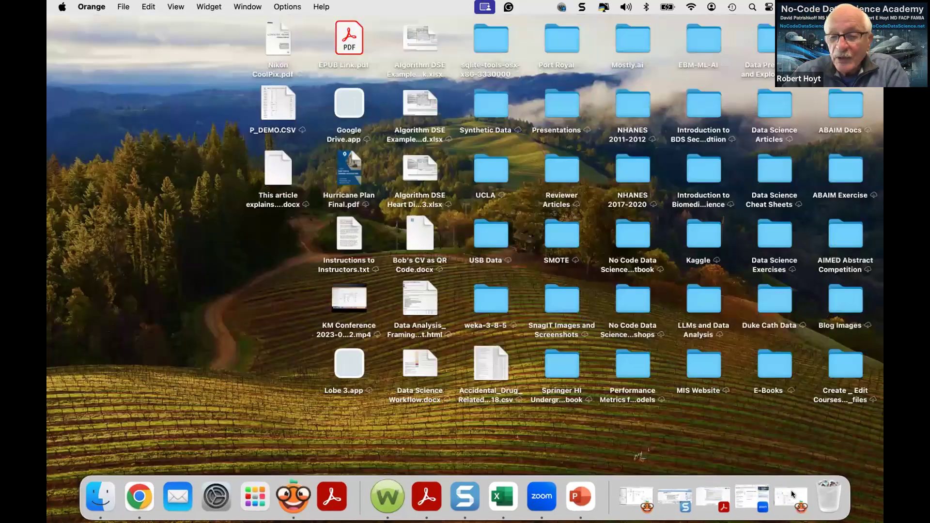
# Step: Restore the Regression Model for Workshop Week 4 workflow, review the feature, target and meta assignments in Select Columns, and close it
pyautogui.click(635, 493)
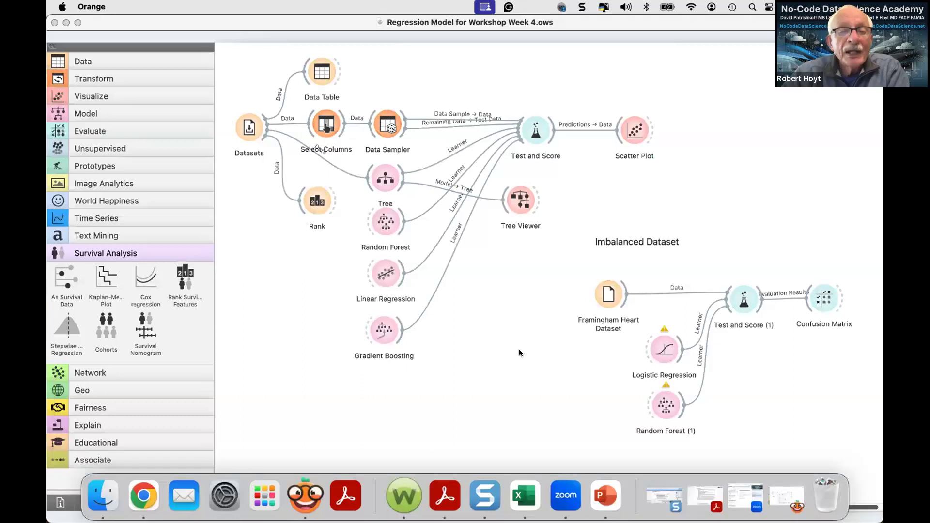
pyautogui.click(266, 270)
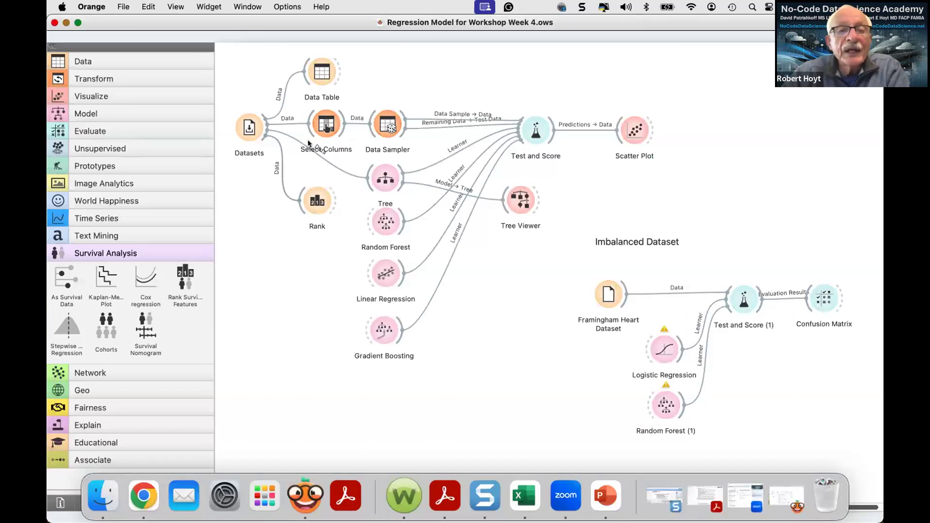
pyautogui.click(324, 124)
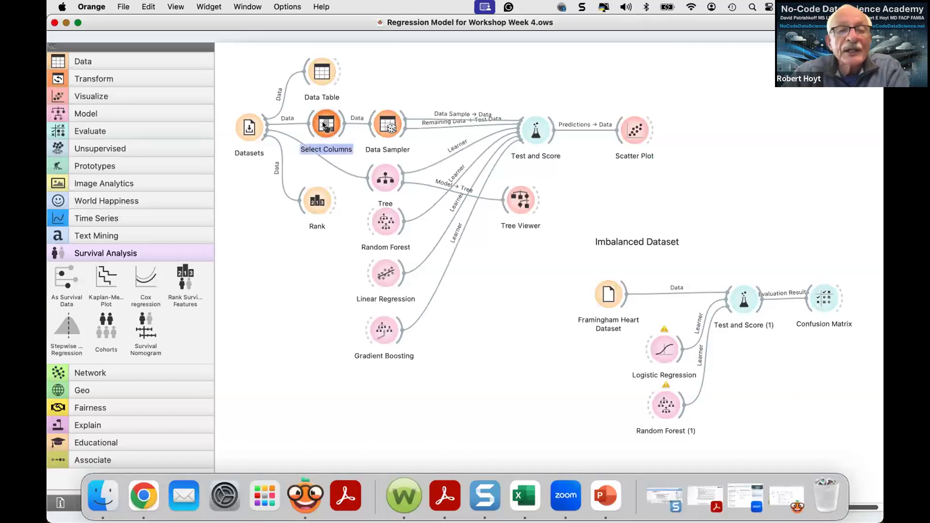
pyautogui.doubleClick(324, 125)
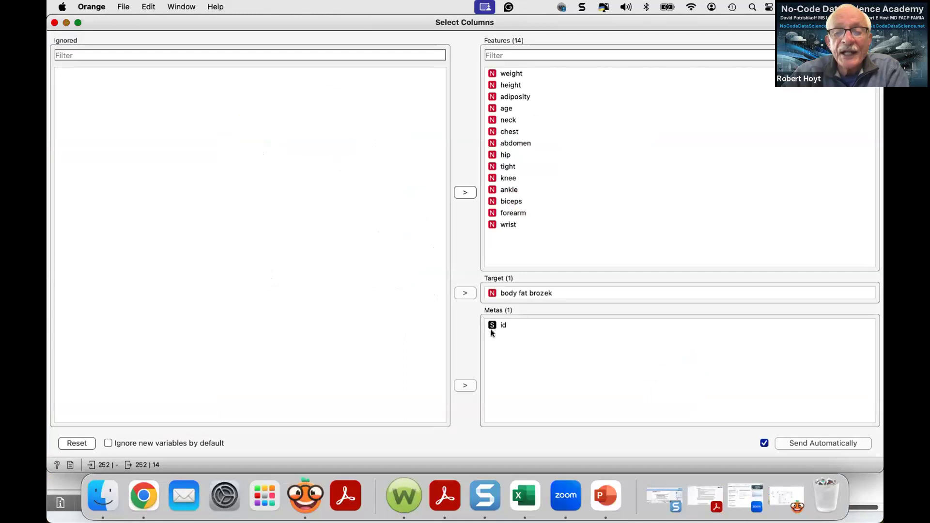
pyautogui.click(54, 23)
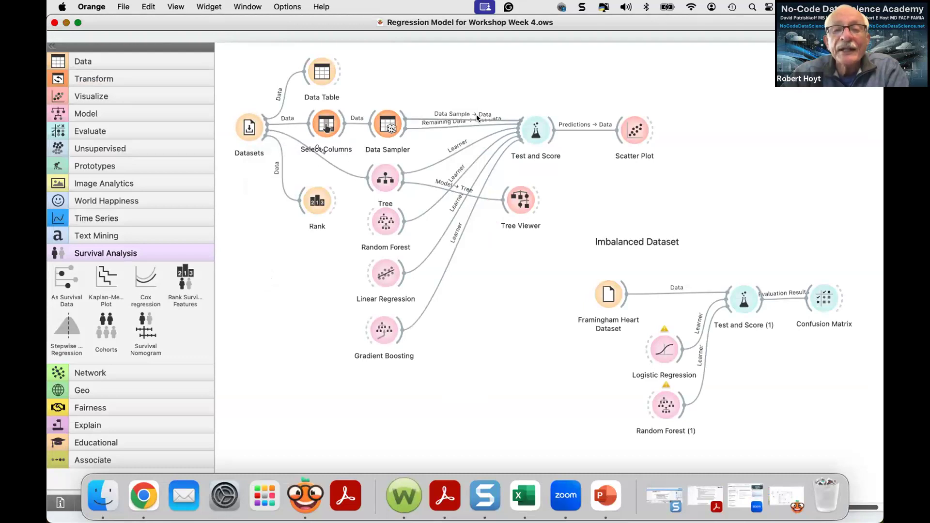
# Step: Review the regularization options of the Linear Regression widget, close it and minimize the regression workflow
pyautogui.moveTo(536, 130)
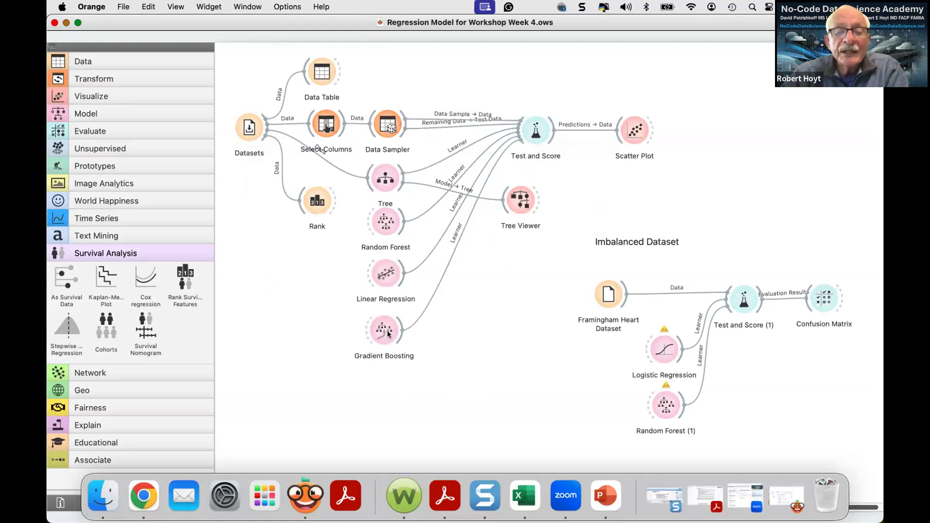
pyautogui.doubleClick(385, 275)
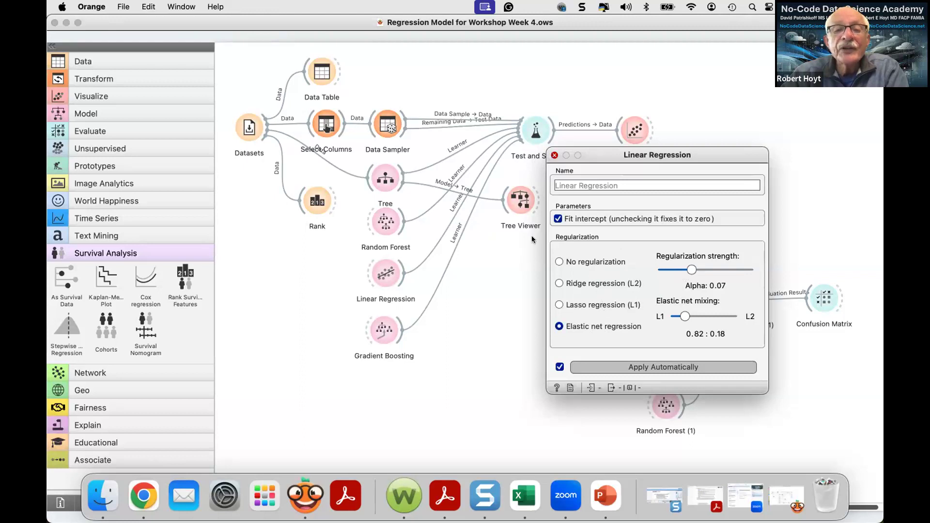
pyautogui.click(553, 155)
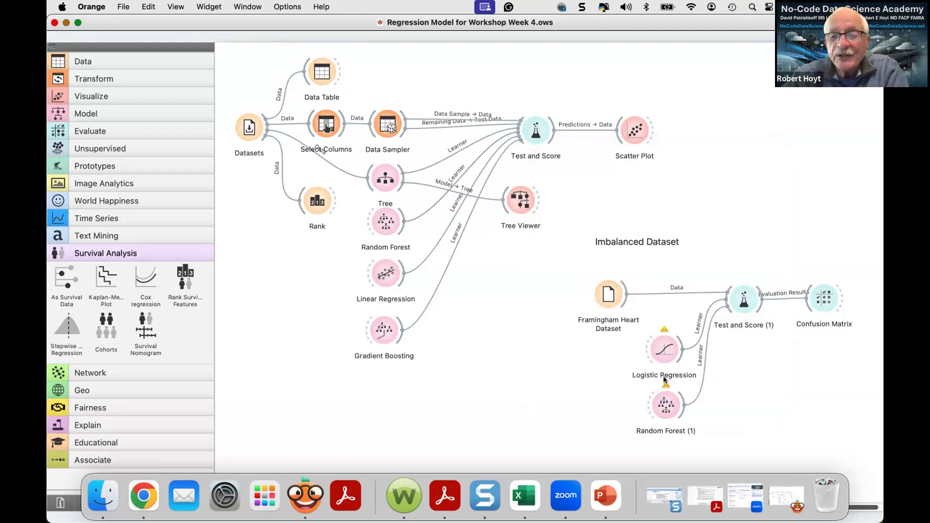
pyautogui.click(65, 23)
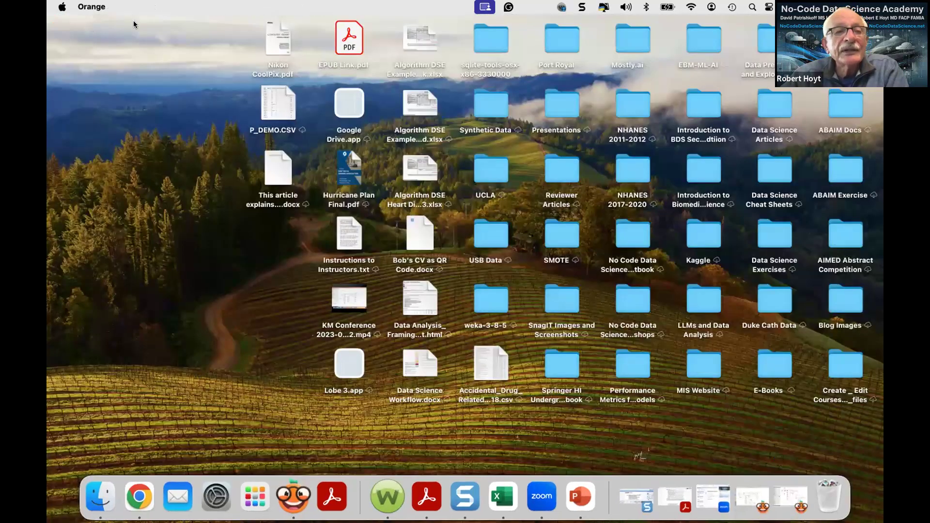
# Step: Switch to Chrome and read the Model Evaluation notes on classification metrics in the Week 4 workshop document
pyautogui.click(140, 496)
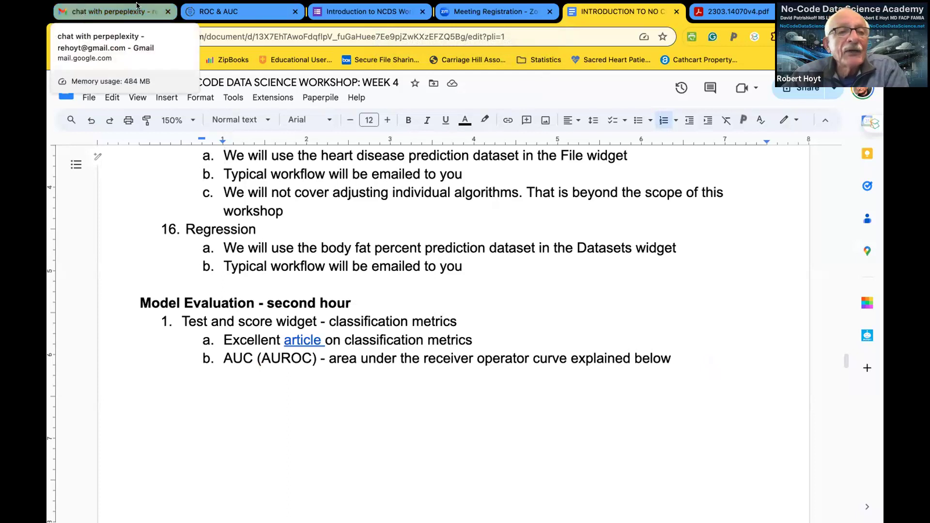
pyautogui.moveTo(140, 4)
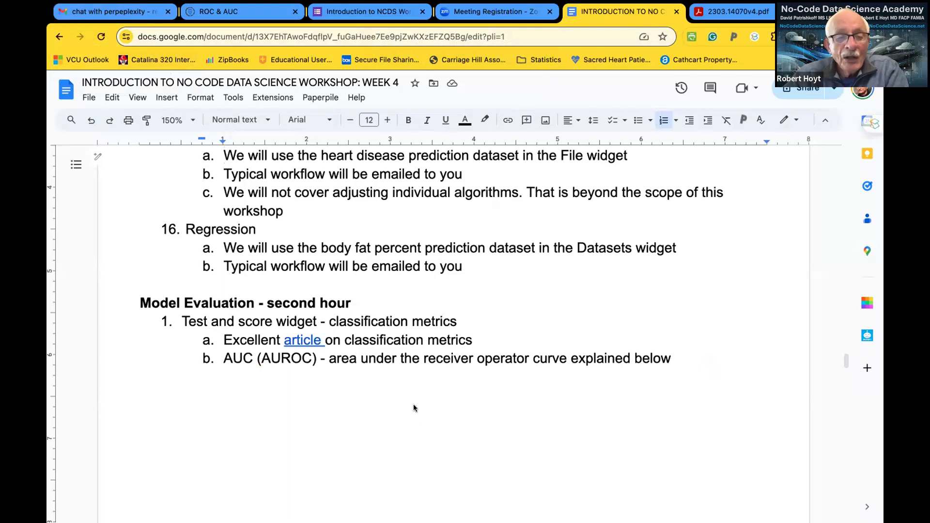
pyautogui.scroll(-5, 415, 402)
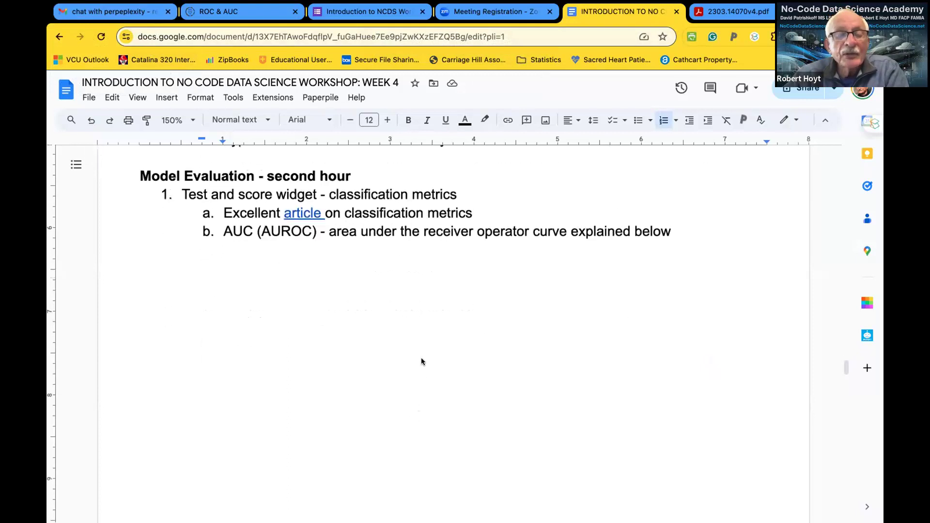
pyautogui.scroll(-2, 425, 359)
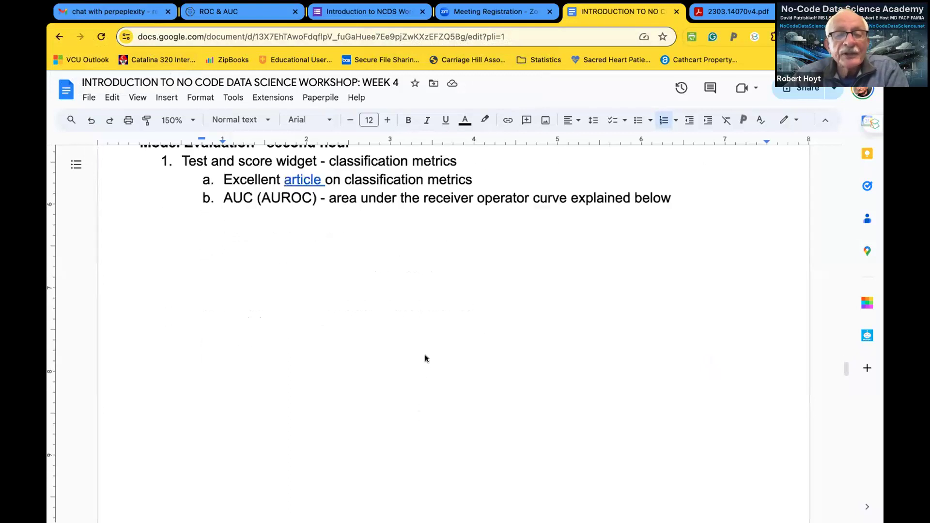
pyautogui.scroll(-3, 426, 359)
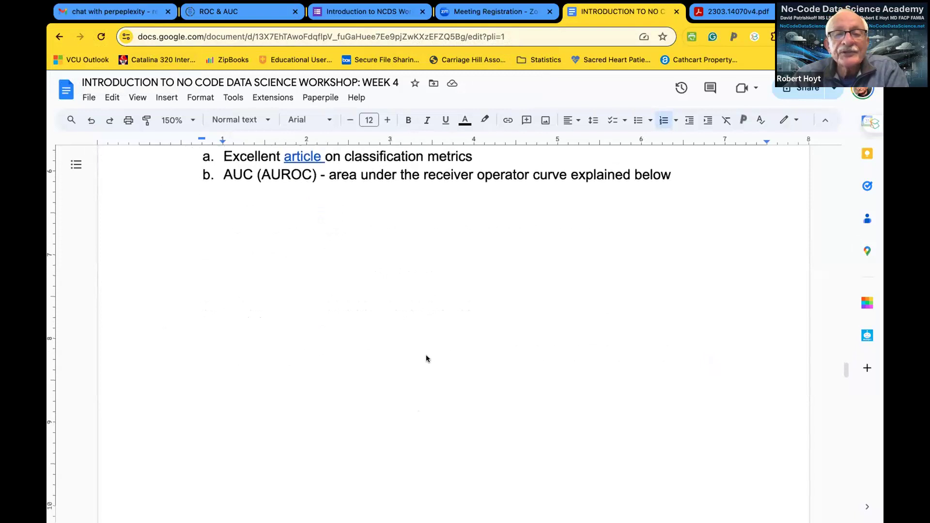
# Step: Examine the document's ROC curve figures, comparing thresholds, recall and specificity at points A, B and C
pyautogui.scroll(-5, 429, 354)
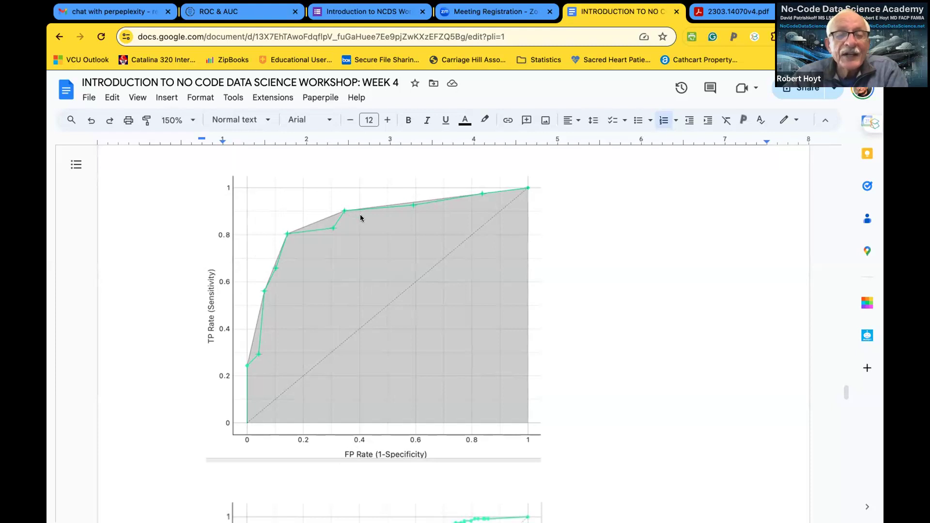
pyautogui.scroll(-1, 386, 251)
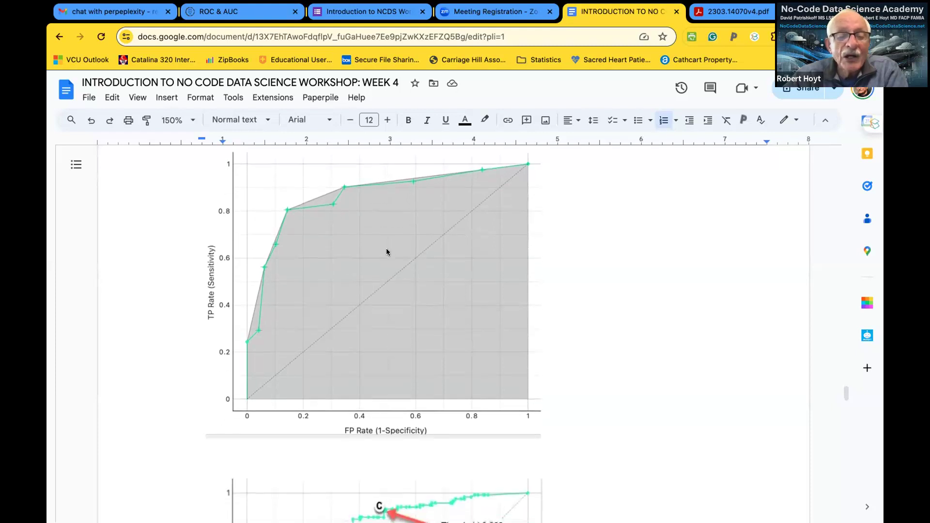
pyautogui.scroll(-5, 386, 251)
pyautogui.scroll(-2, 386, 251)
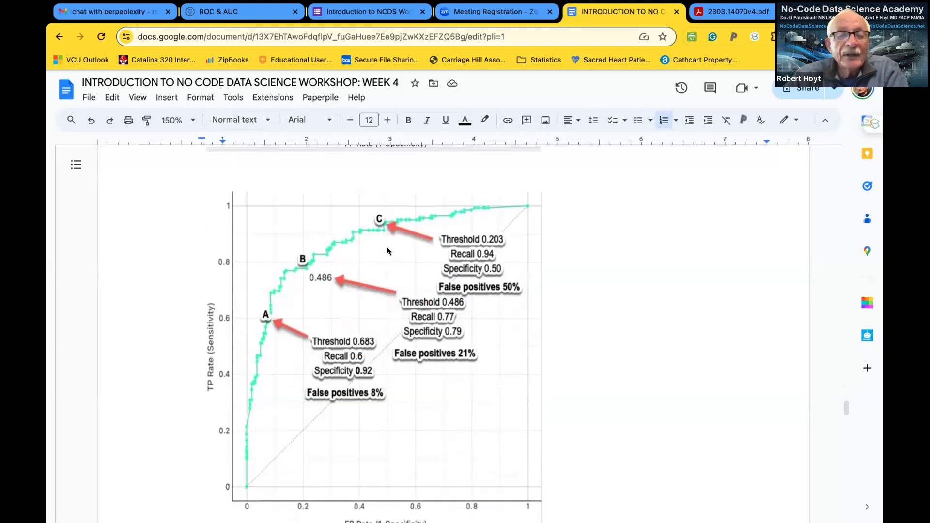
pyautogui.scroll(-3, 386, 248)
pyautogui.scroll(2, 385, 247)
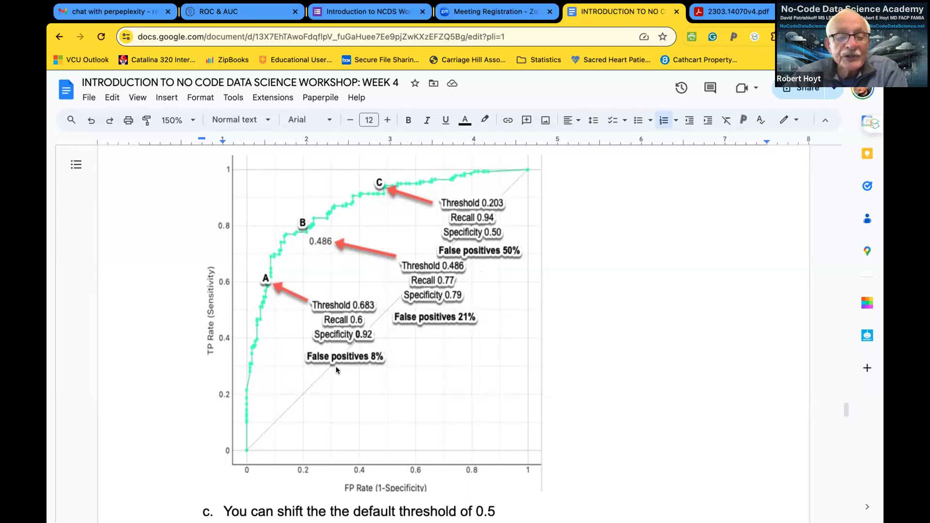
pyautogui.scroll(-1, 336, 365)
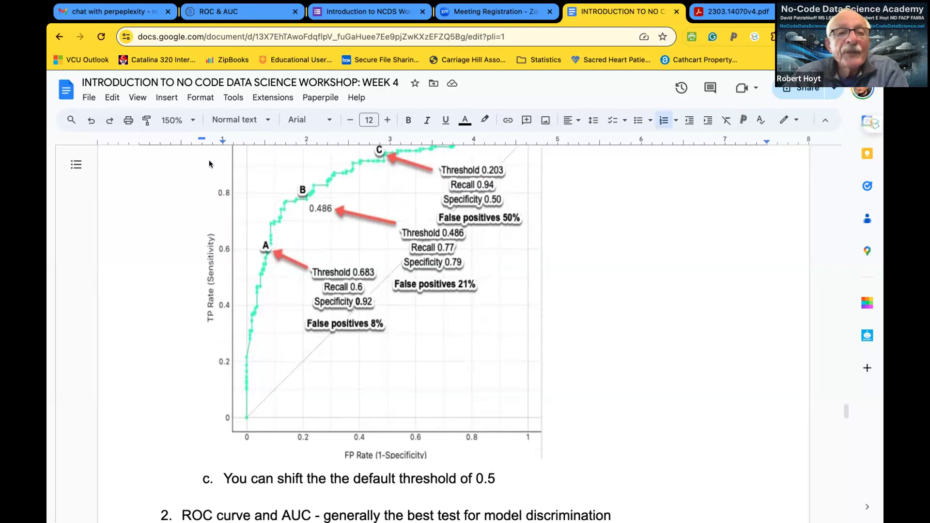
# Step: Bring up the MLU-Explain ROC & AUC article and find its interactive airplane-versus-cloud threshold diagram
pyautogui.click(221, 10)
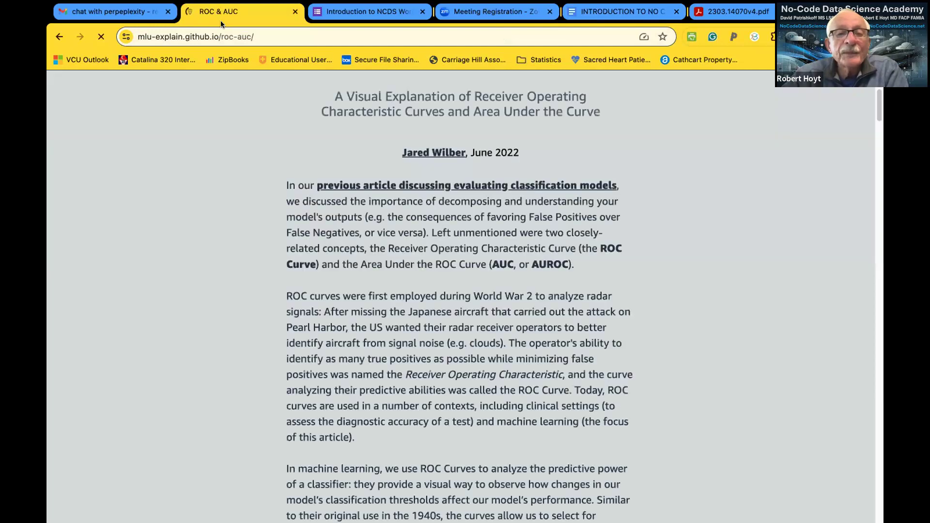
pyautogui.scroll(2, 199, 357)
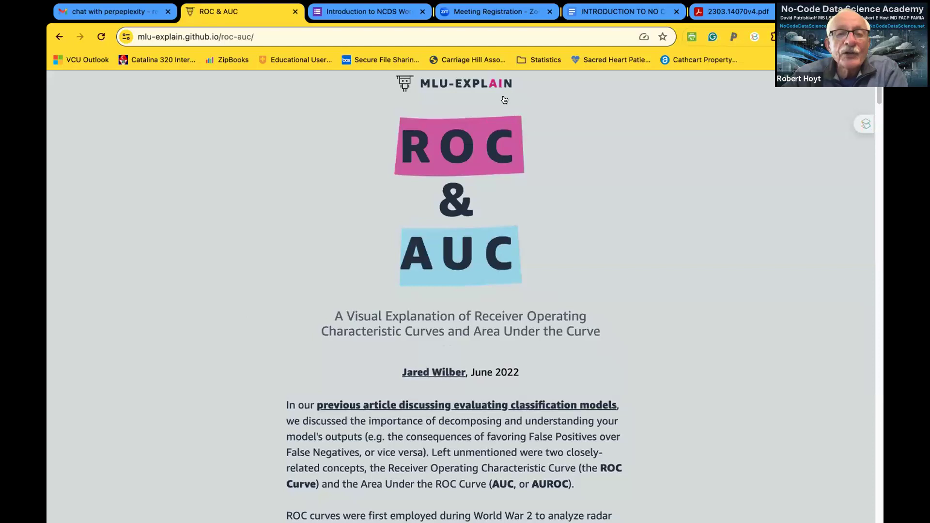
pyautogui.scroll(-5, 156, 380)
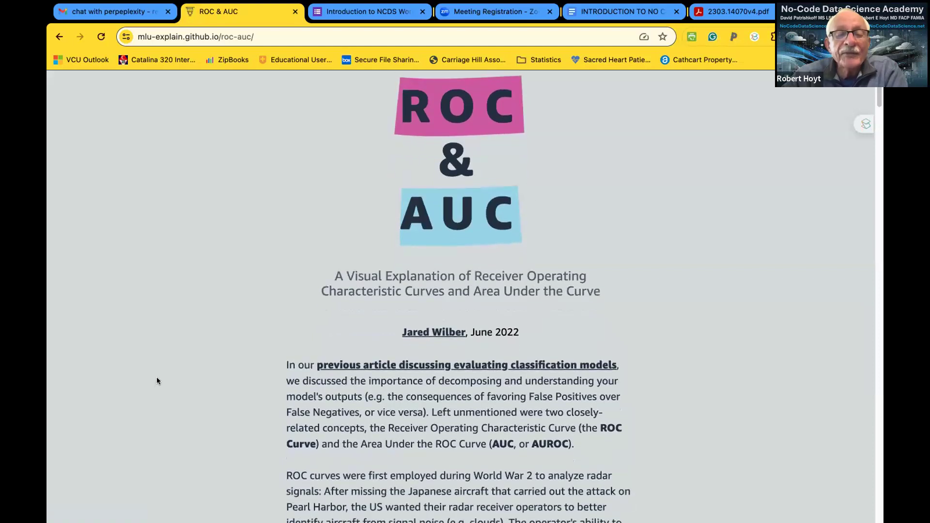
pyautogui.scroll(-9, 163, 367)
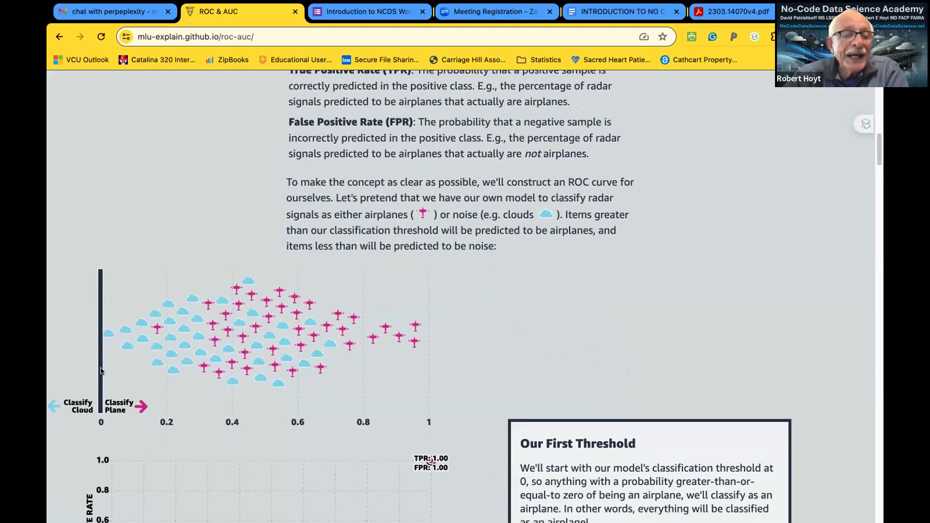
# Step: Move the classification threshold to about 0.5, 0.7 and 0.3 in turn, and return it to about 0.5
pyautogui.moveTo(99, 366); pyautogui.dragTo(263, 392)
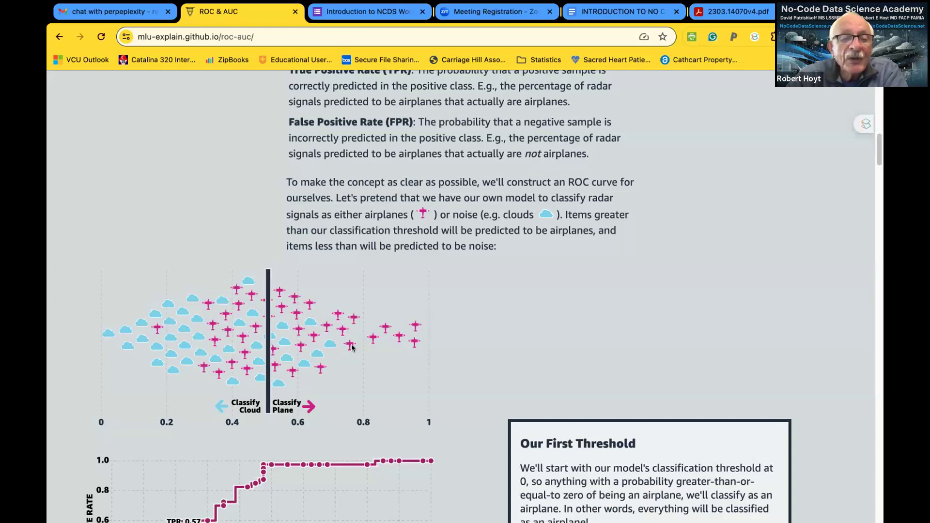
pyautogui.moveTo(265, 351); pyautogui.dragTo(339, 359)
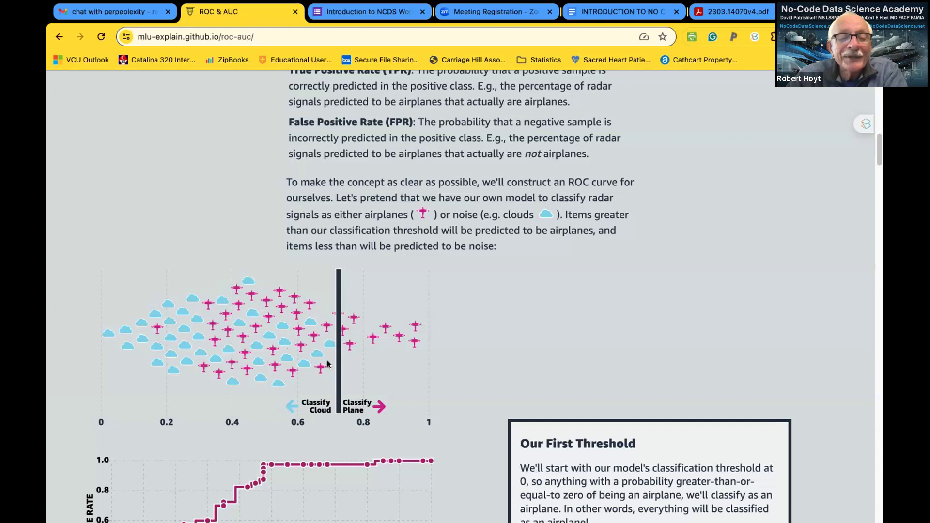
pyautogui.moveTo(334, 364); pyautogui.dragTo(184, 359)
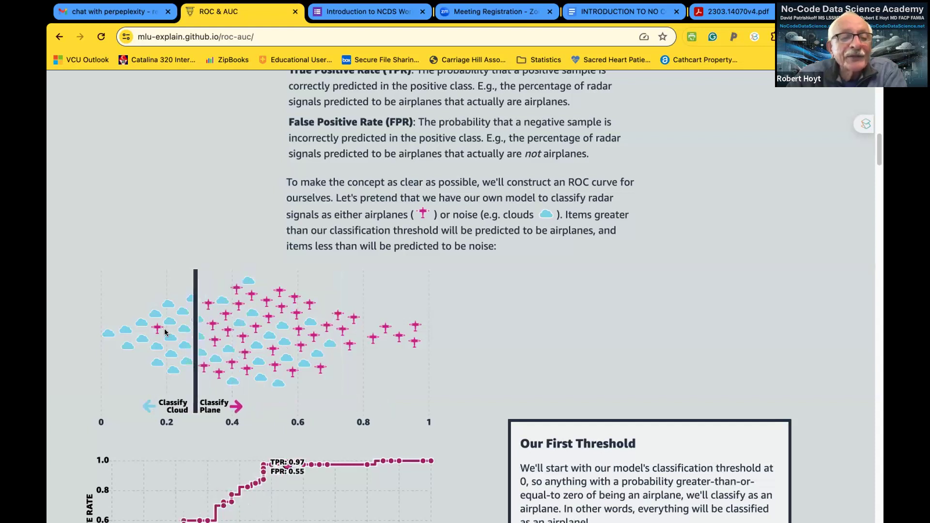
pyautogui.moveTo(193, 353); pyautogui.dragTo(264, 367)
pyautogui.scroll(-1, 393, 372)
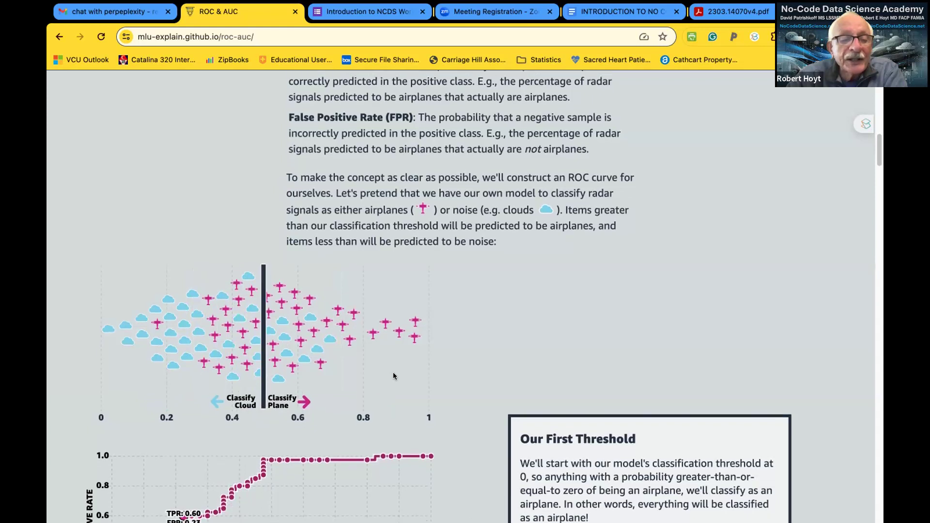
# Step: With the ROC plot in view, shift the classification threshold to about 0.4 and 0.6, and return it to about 0.5
pyautogui.scroll(-3, 393, 375)
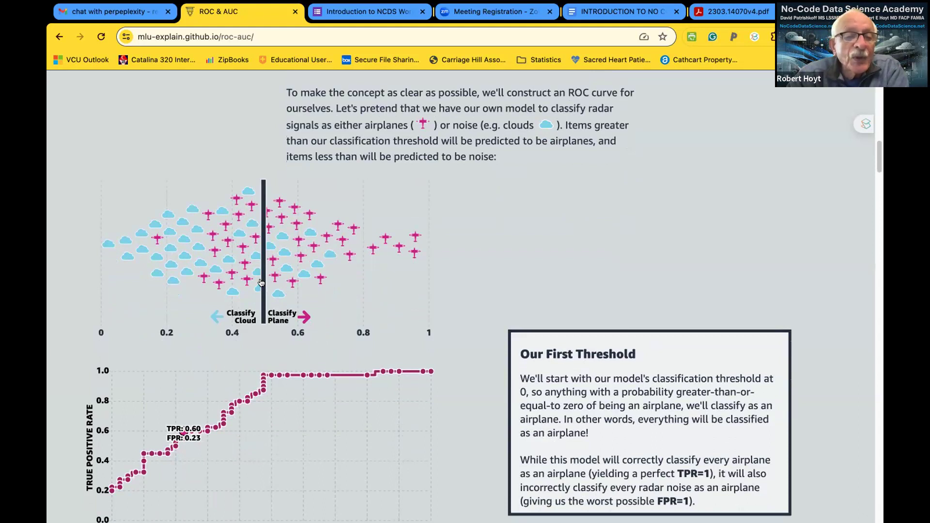
pyautogui.moveTo(256, 284)
pyautogui.mouseDown()
pyautogui.moveTo(225, 290)
pyautogui.moveTo(264, 297)
pyautogui.mouseUp()
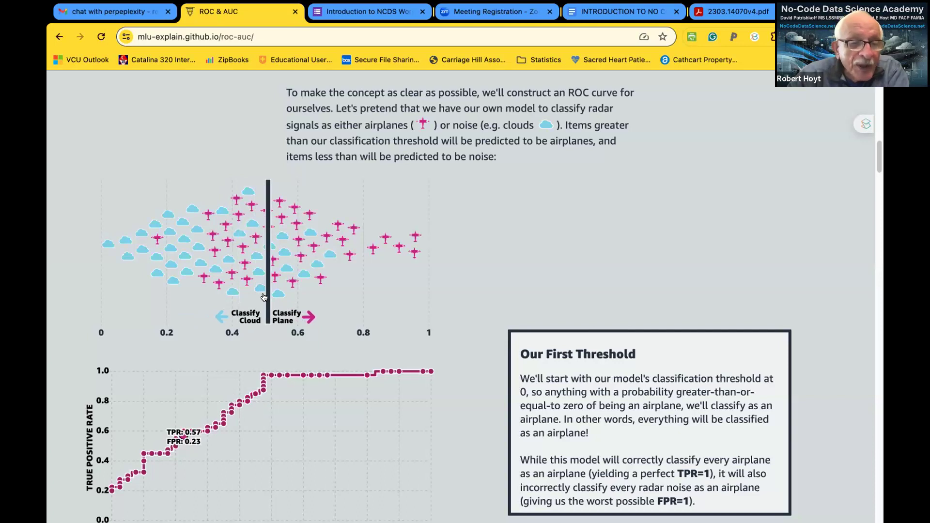
pyautogui.moveTo(263, 296); pyautogui.dragTo(227, 298)
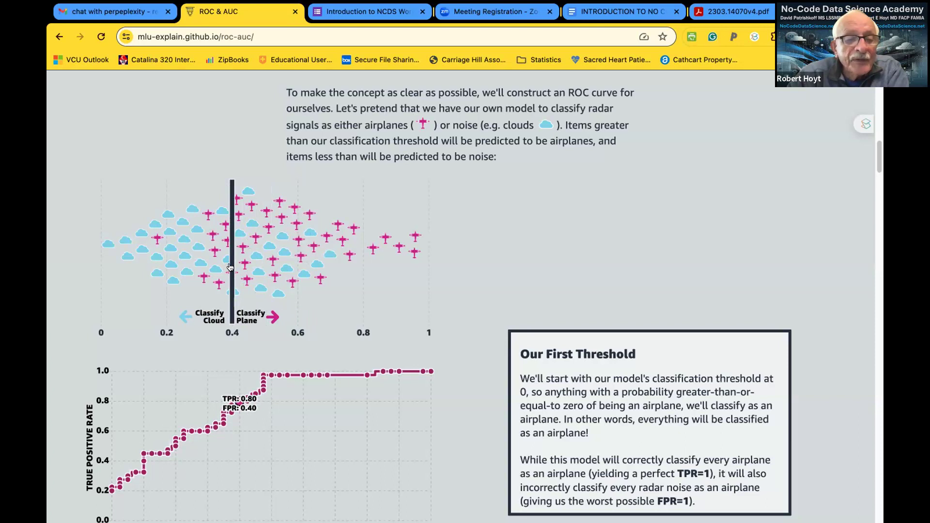
pyautogui.moveTo(230, 268)
pyautogui.mouseDown()
pyautogui.moveTo(302, 273)
pyautogui.moveTo(291, 275)
pyautogui.mouseUp()
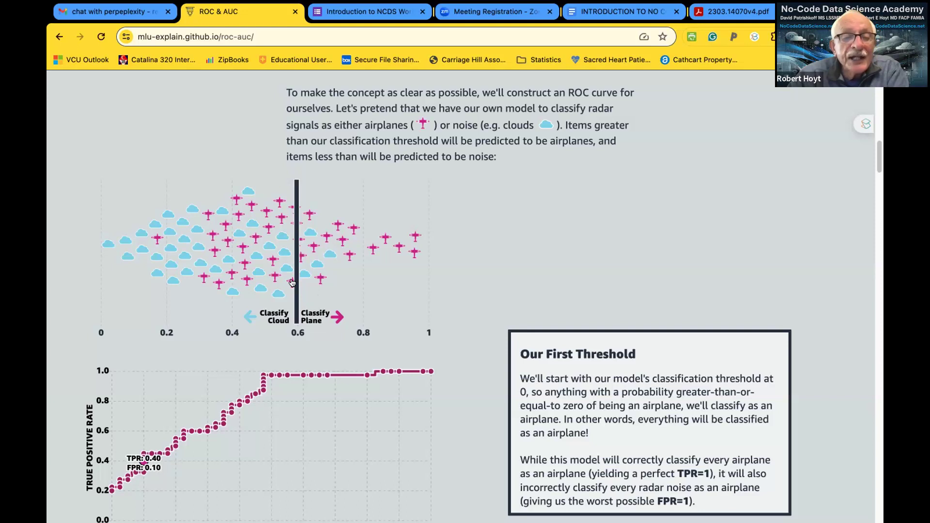
pyautogui.moveTo(292, 283); pyautogui.dragTo(261, 286)
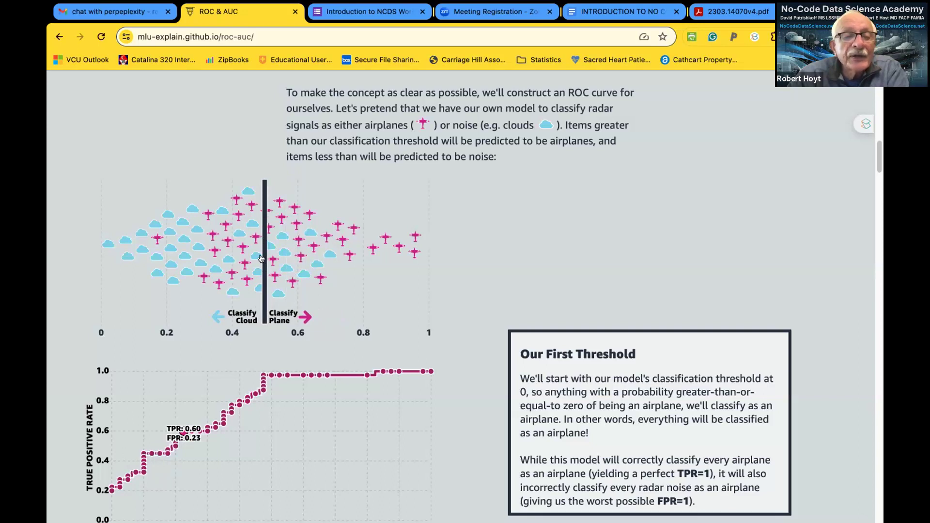
# Step: Move the airplane-versus-cloud classification threshold to about 0.6, and return it to about 0.5
pyautogui.moveTo(260, 258); pyautogui.dragTo(297, 265)
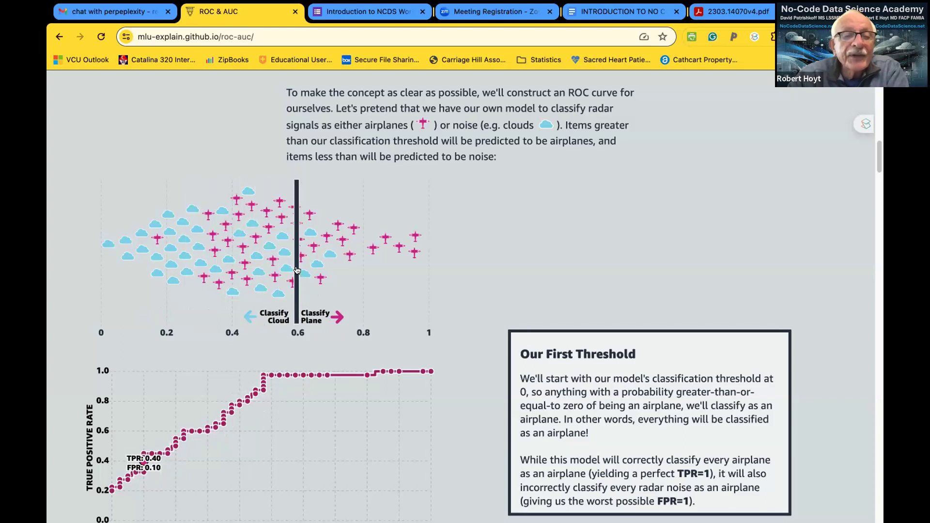
pyautogui.moveTo(297, 270); pyautogui.dragTo(262, 270)
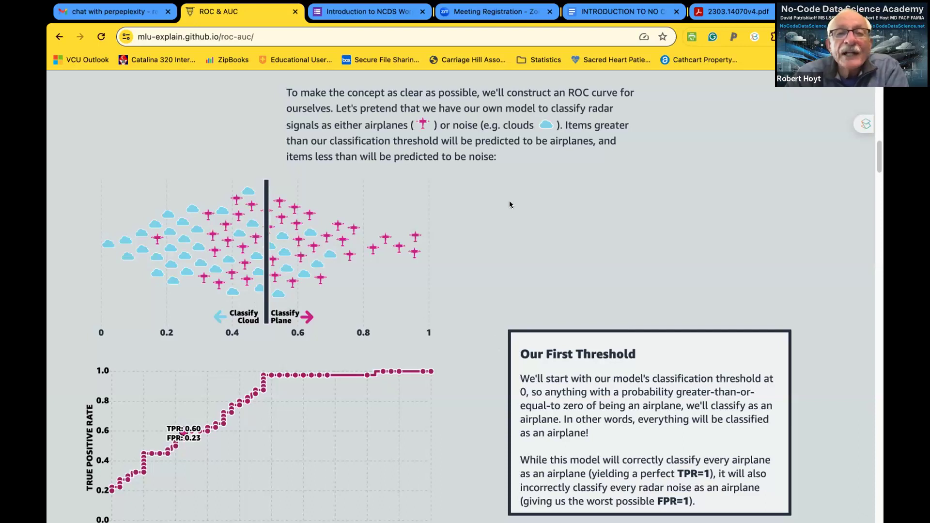
# Step: Go back to the Week 4 workshop notes and examine the confusion matrix figures and the performance metrics table below them
pyautogui.click(584, 10)
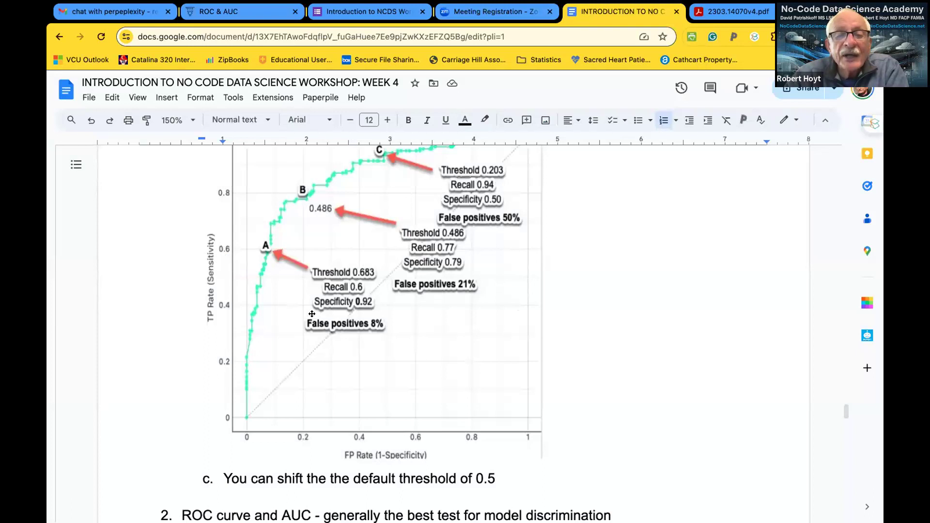
pyautogui.scroll(-1, 308, 322)
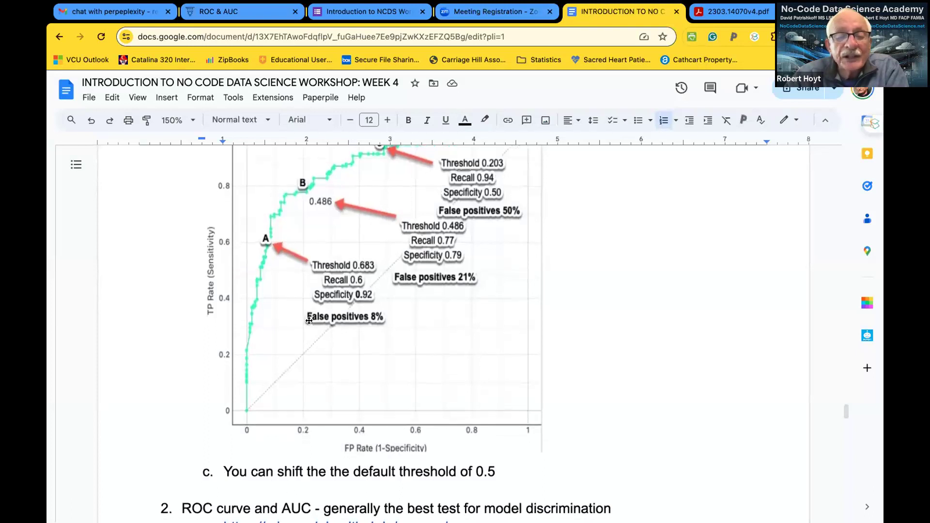
pyautogui.scroll(-5, 309, 317)
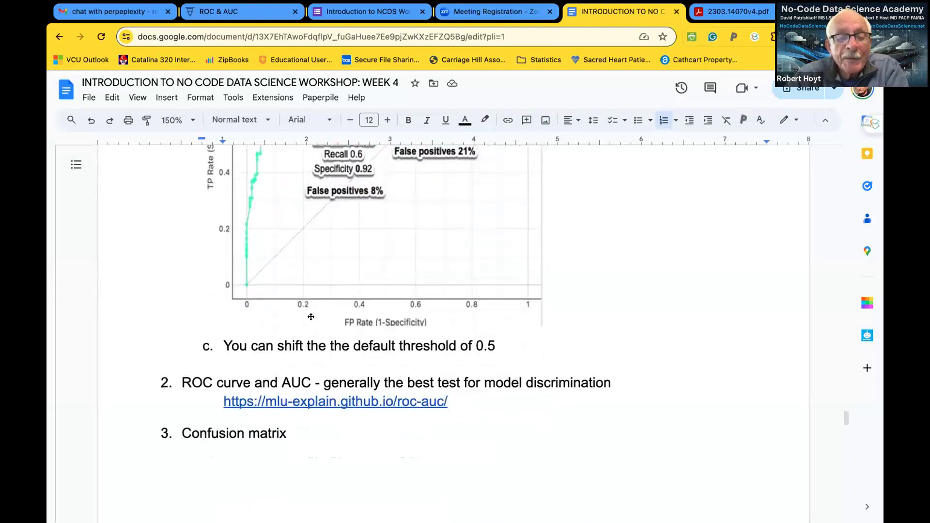
pyautogui.scroll(-4, 310, 315)
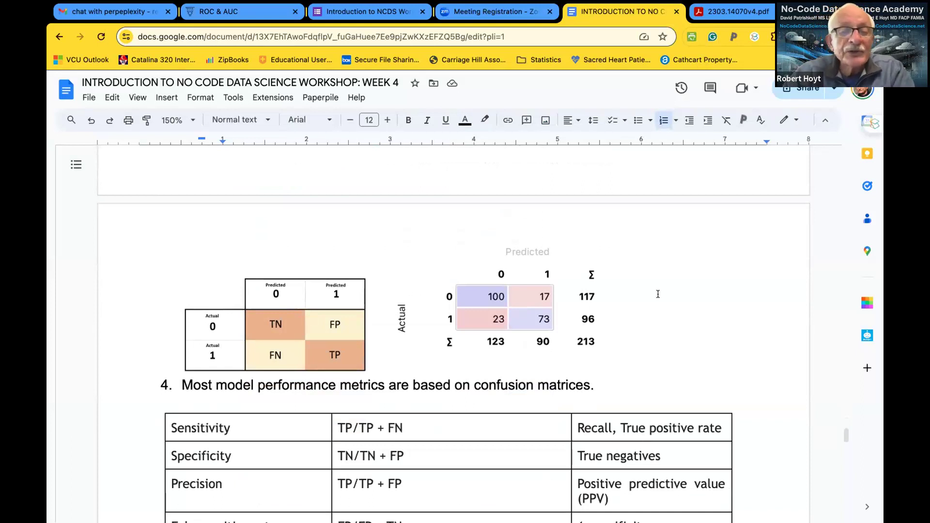
pyautogui.scroll(-1, 283, 307)
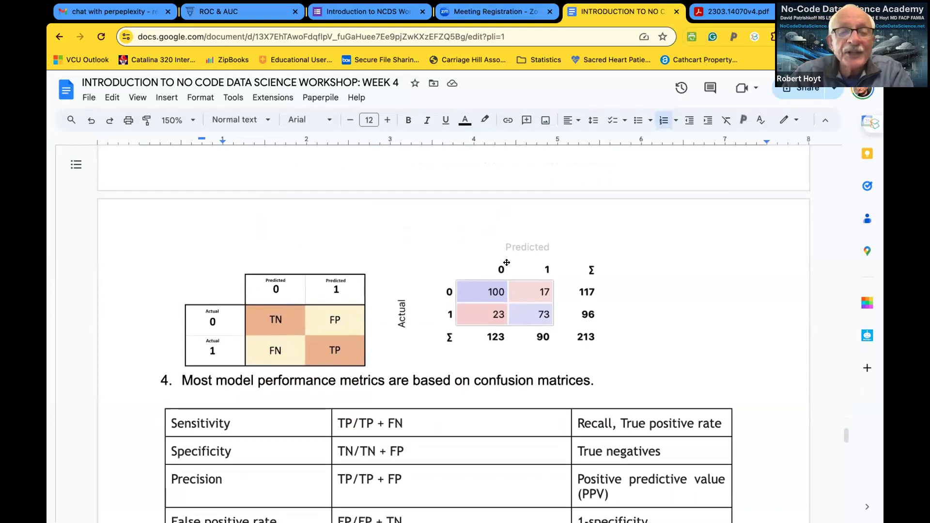
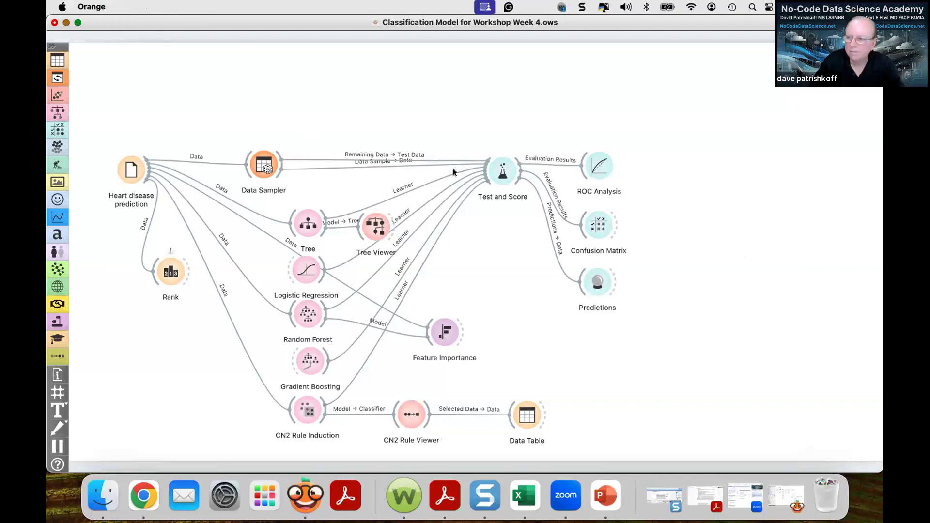
# Step: Switch to Orange and review the Test and Score evaluation results for target class 1, then close the results
pyautogui.doubleClick(507, 166)
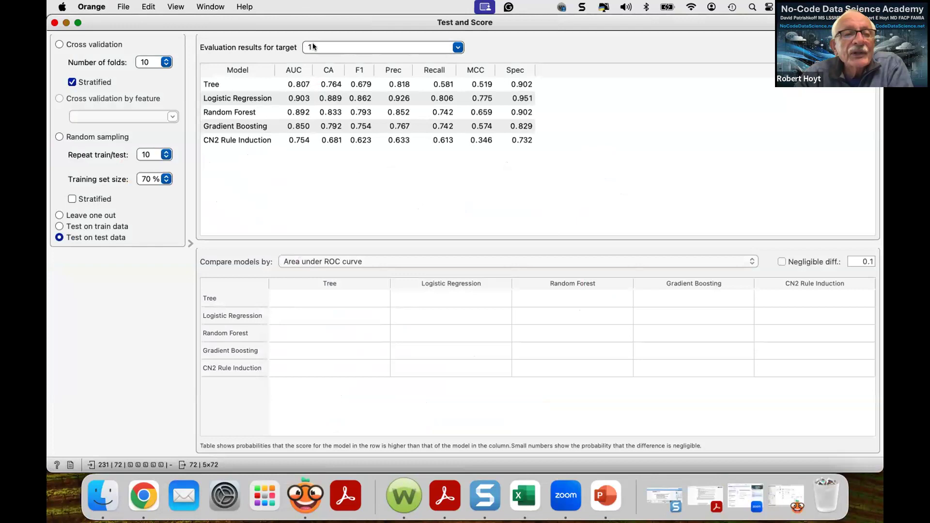
pyautogui.click(455, 48)
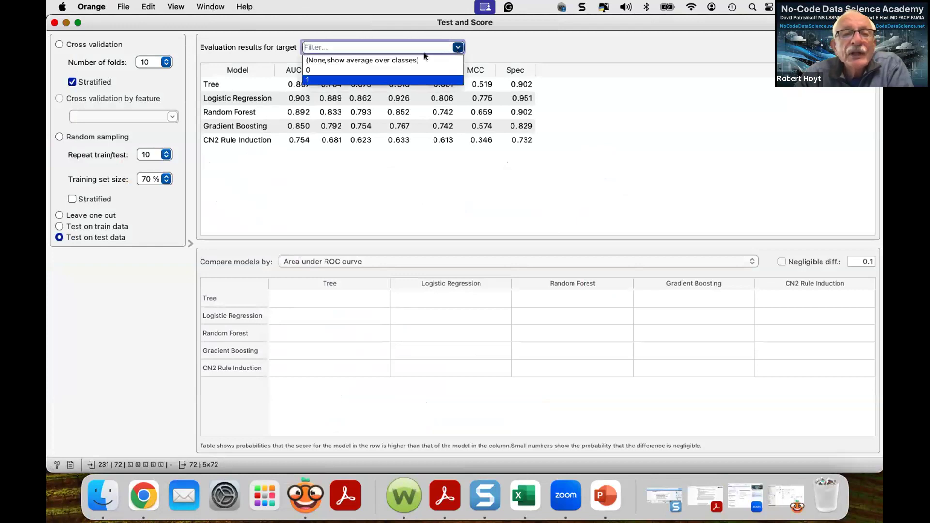
pyautogui.click(396, 78)
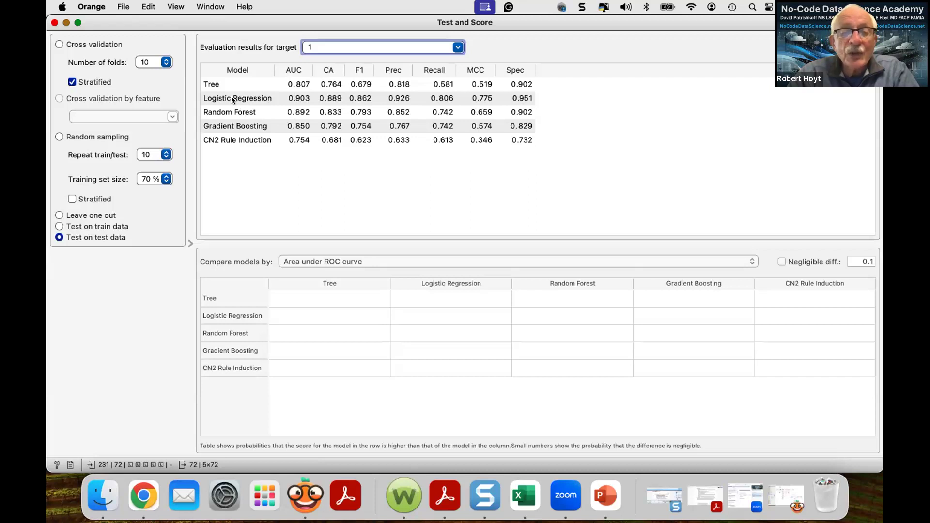
pyautogui.click(54, 22)
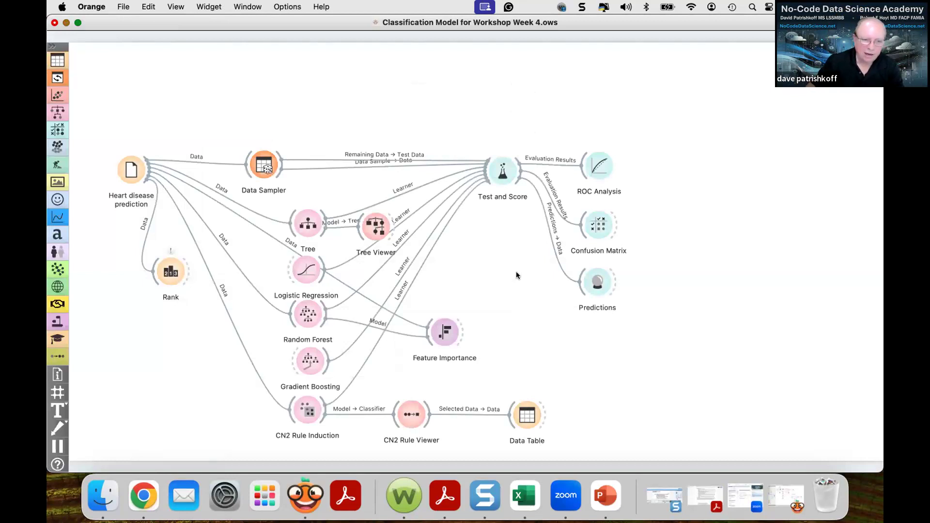
# Step: Reopen Test and Score, sort the models by AUC and finally by descending F1, and close the results
pyautogui.doubleClick(502, 171)
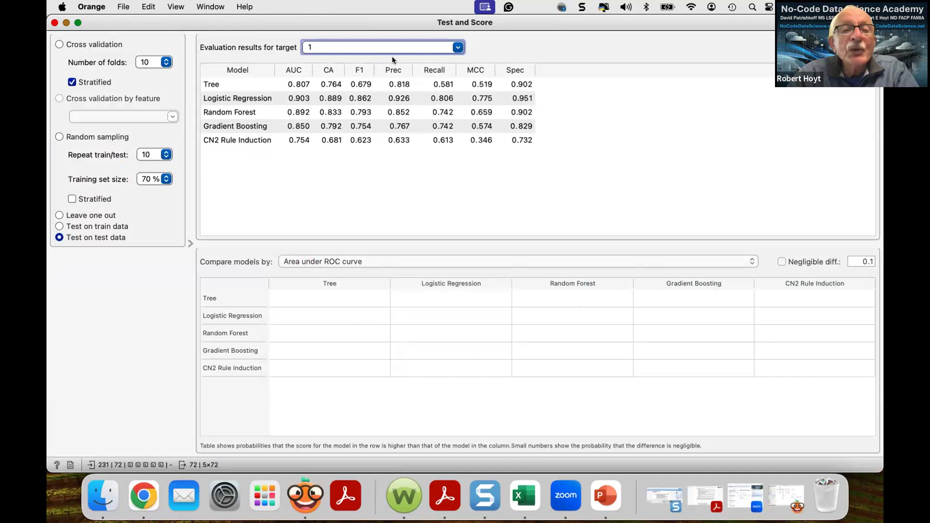
pyautogui.click(296, 70)
pyautogui.click(356, 71)
pyautogui.click(355, 71)
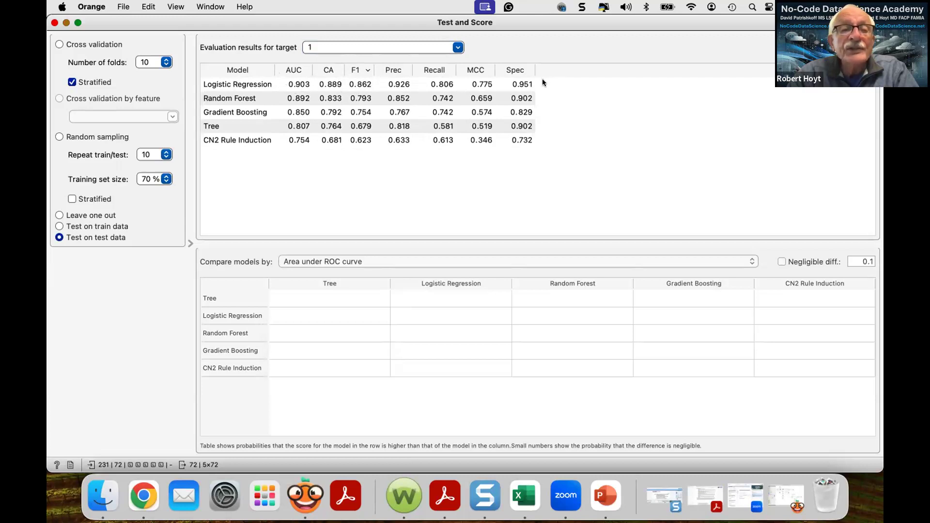
pyautogui.click(53, 23)
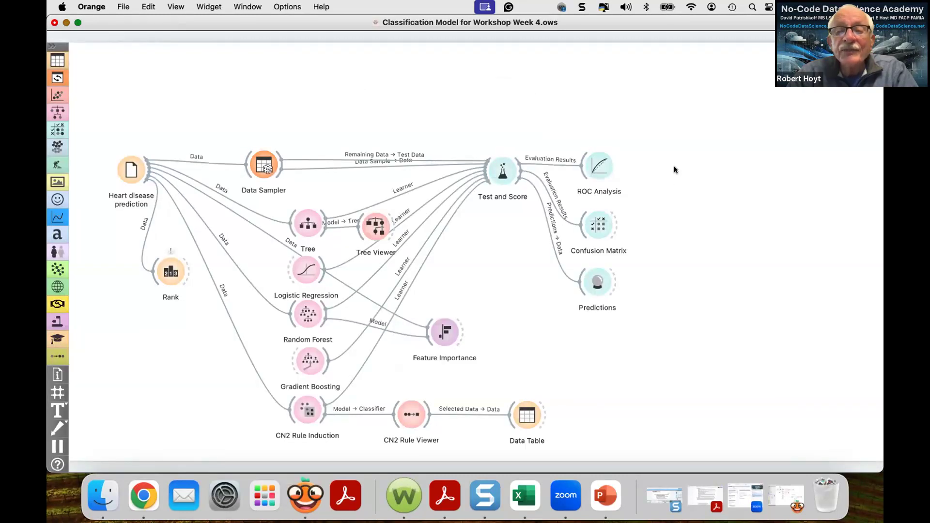
# Step: Open the ROC Analysis widget, set its target class to 1, and enlarge the plot to full screen
pyautogui.click(591, 169)
pyautogui.doubleClick(590, 169)
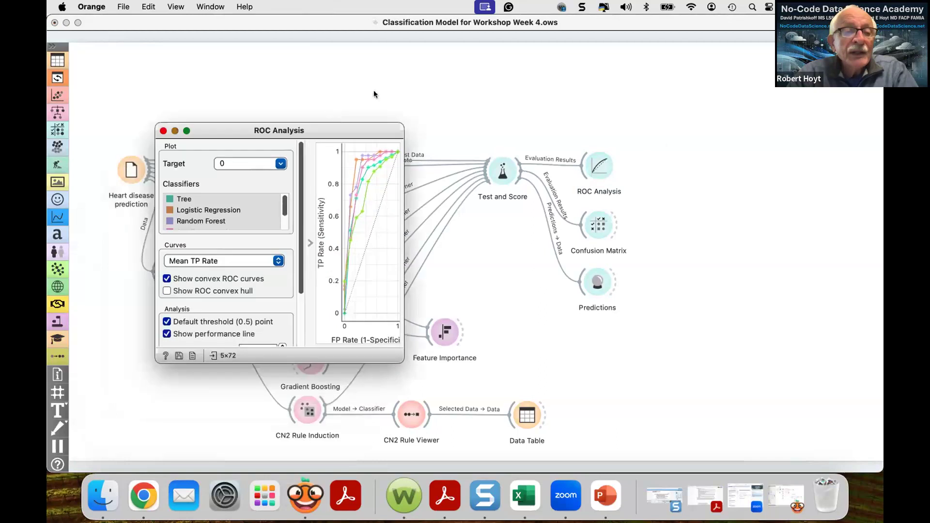
pyautogui.click(341, 127)
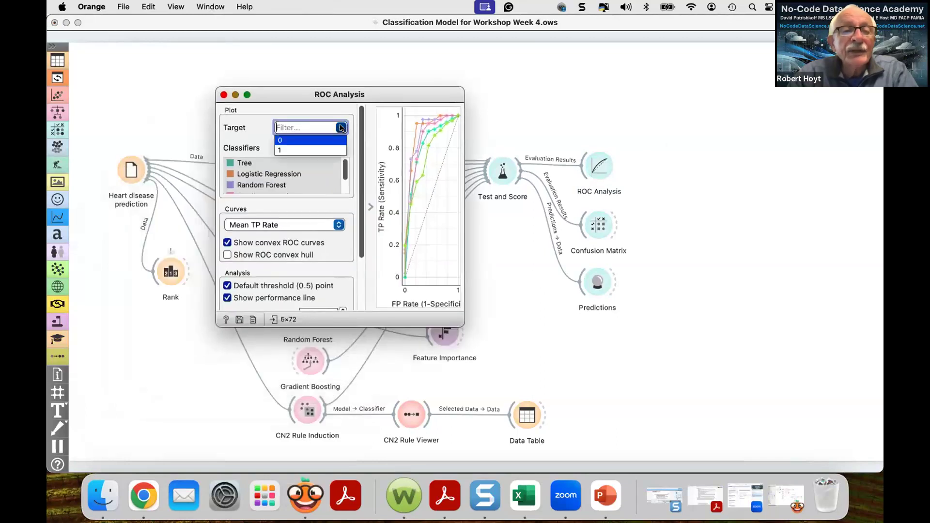
pyautogui.click(311, 149)
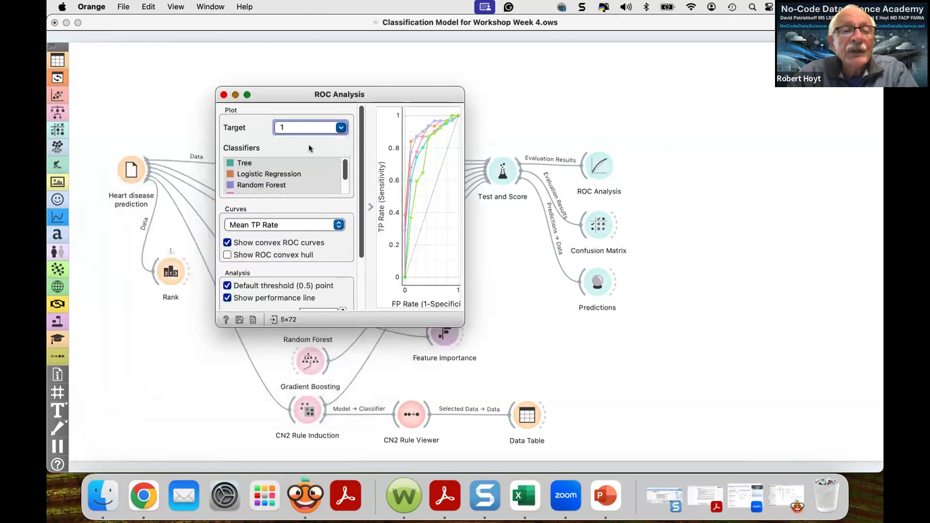
pyautogui.click(245, 93)
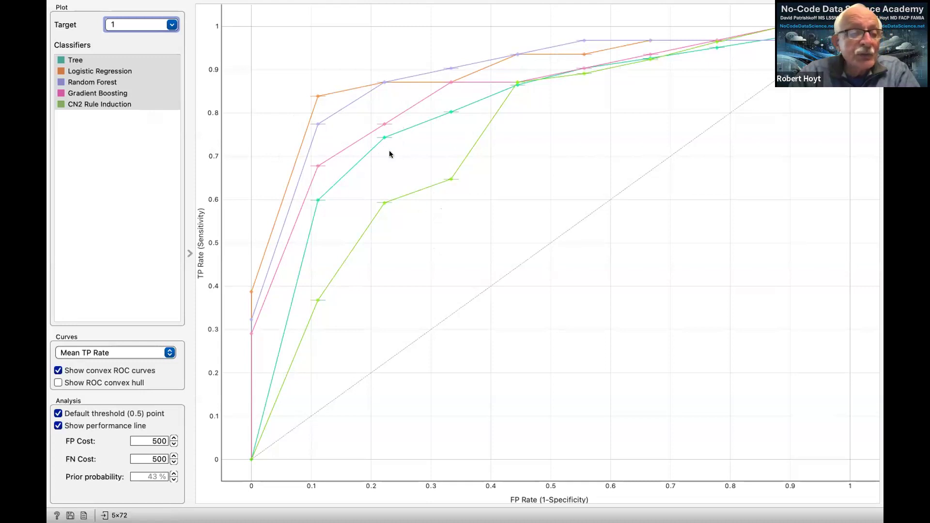
# Step: Hide the curves of all classifiers in the ROC plot, show only Logistic Regression, and close the plot
pyautogui.keyDown('super'); pyautogui.click(98, 71); pyautogui.keyUp('super')
pyautogui.keyDown('super'); pyautogui.click(98, 71); pyautogui.keyUp('super')
pyautogui.keyDown('super'); pyautogui.click(98, 70); pyautogui.keyUp('super')
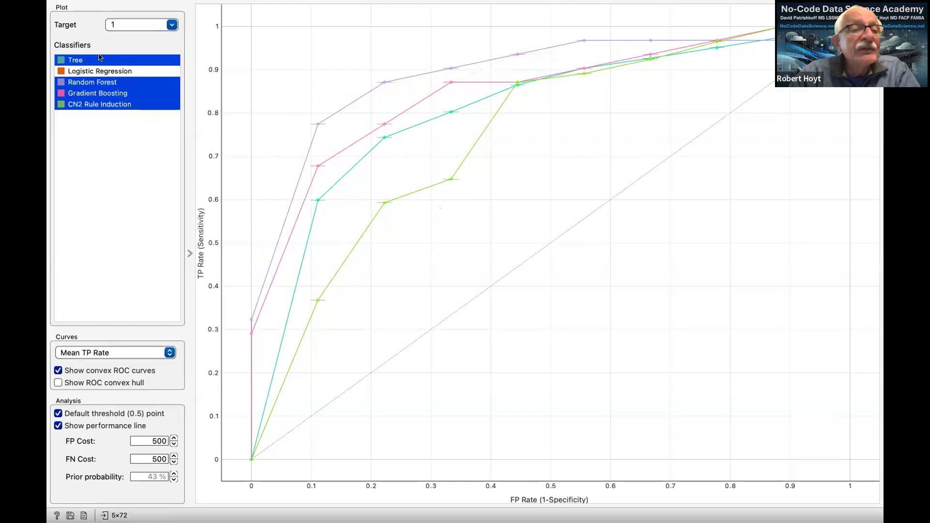
pyautogui.keyDown('super'); pyautogui.click(99, 59); pyautogui.keyUp('super')
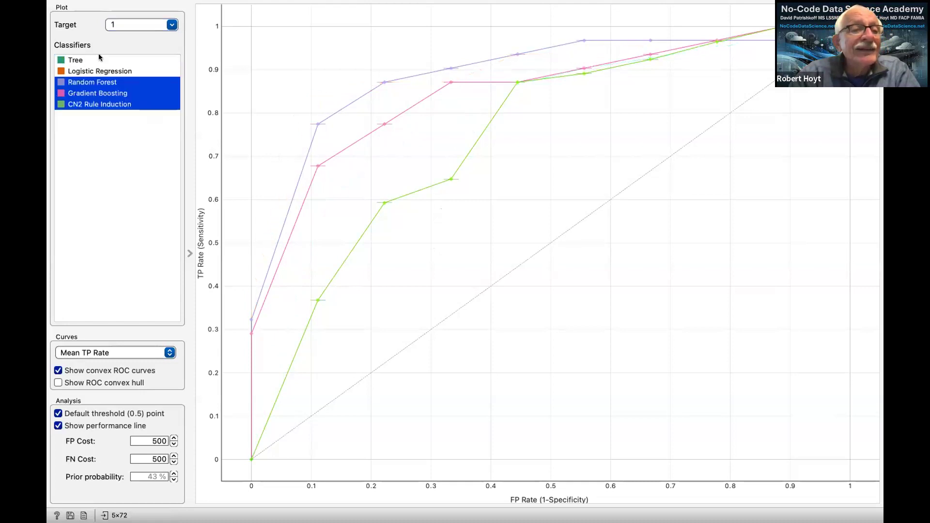
pyautogui.keyDown('super'); pyautogui.click(100, 82); pyautogui.keyUp('super')
pyautogui.keyDown('super'); pyautogui.click(100, 92); pyautogui.keyUp('super')
pyautogui.keyDown('super'); pyautogui.click(102, 104); pyautogui.keyUp('super')
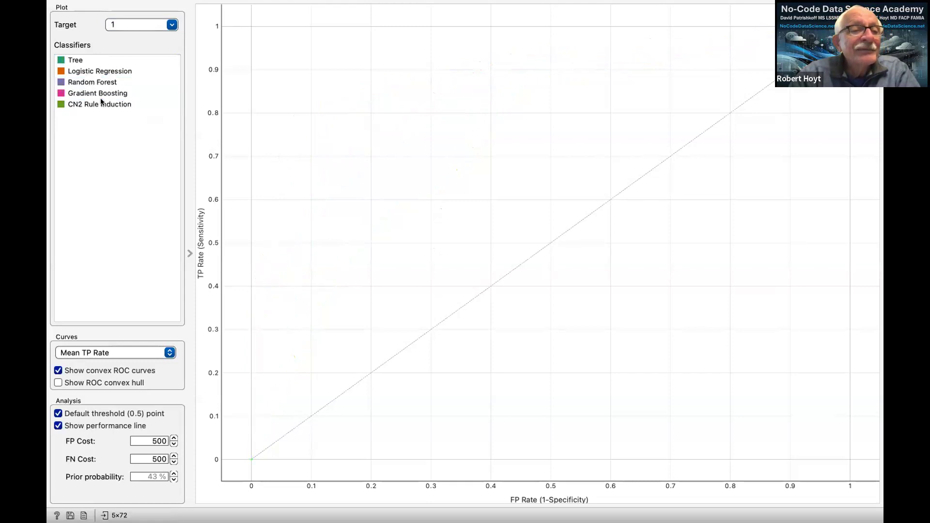
pyautogui.keyDown('super'); pyautogui.click(102, 71); pyautogui.keyUp('super')
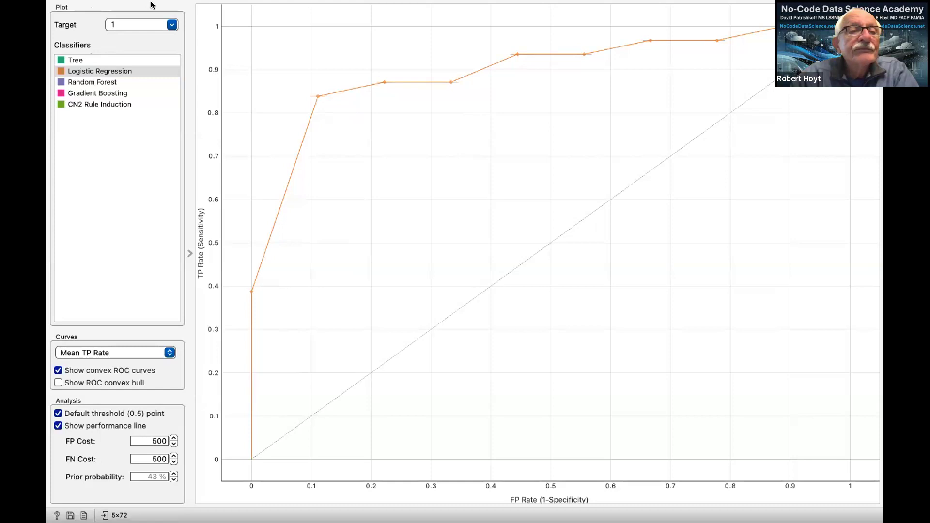
pyautogui.moveTo(56, 23)
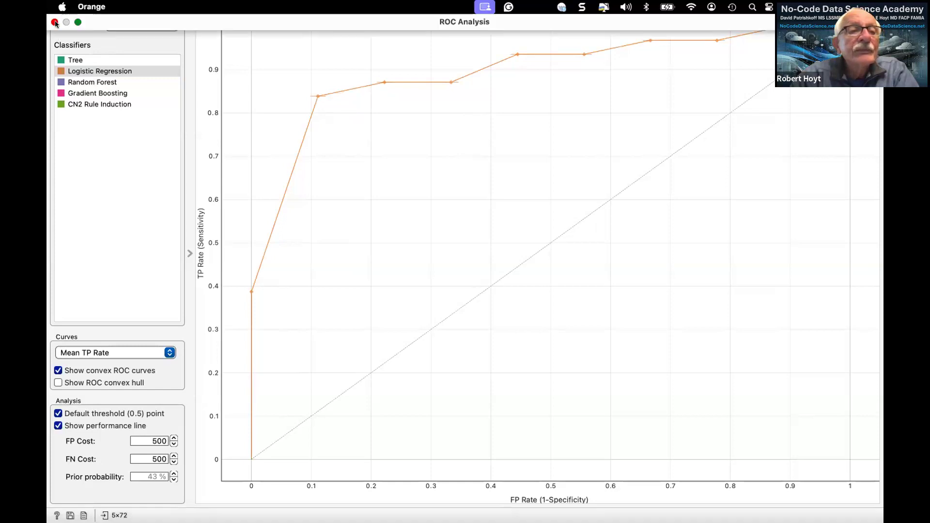
pyautogui.click(55, 23)
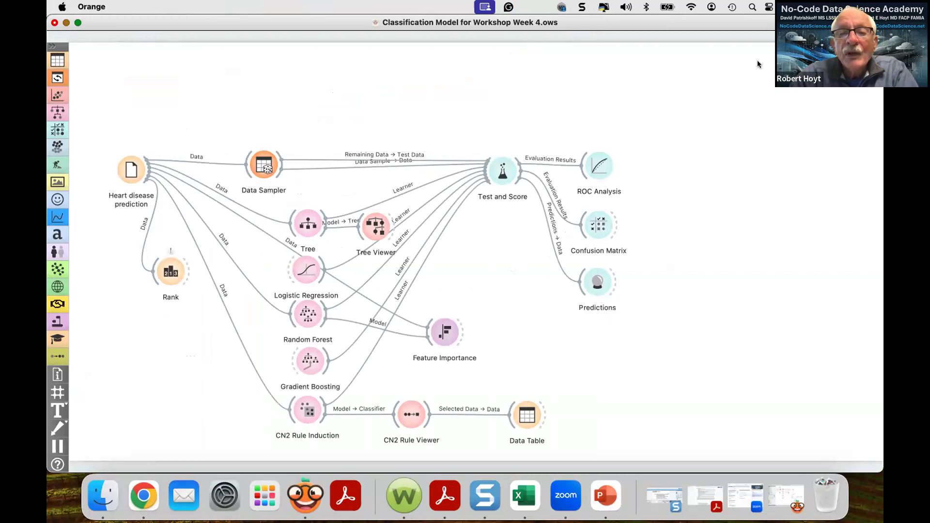
# Step: In the Confusion Matrix, display the Logistic Regression results, select the false-negative cell (actual 1, predicted 0), and close the matrix
pyautogui.doubleClick(599, 233)
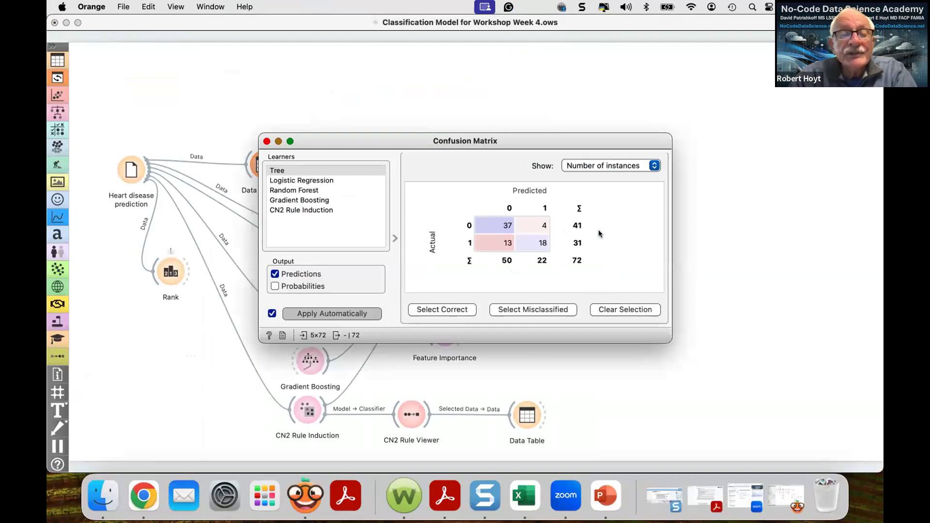
pyautogui.click(309, 182)
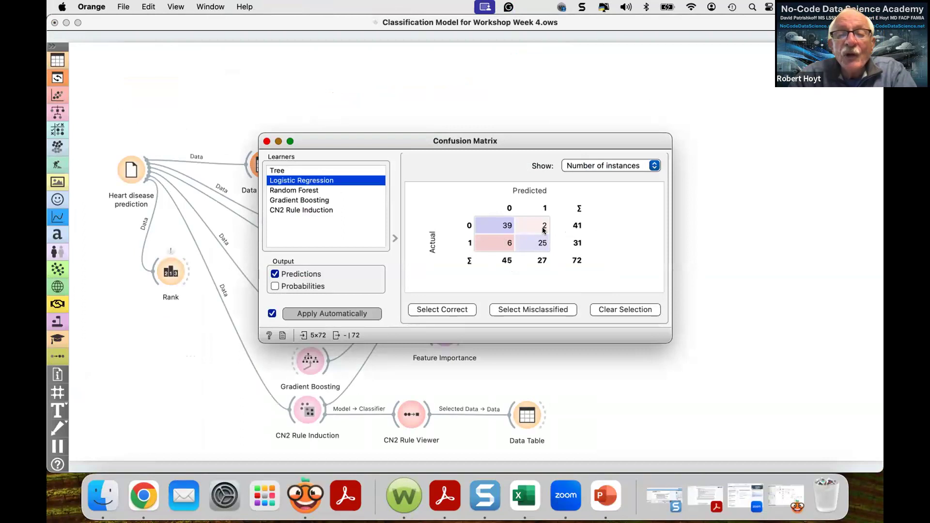
pyautogui.moveTo(508, 247)
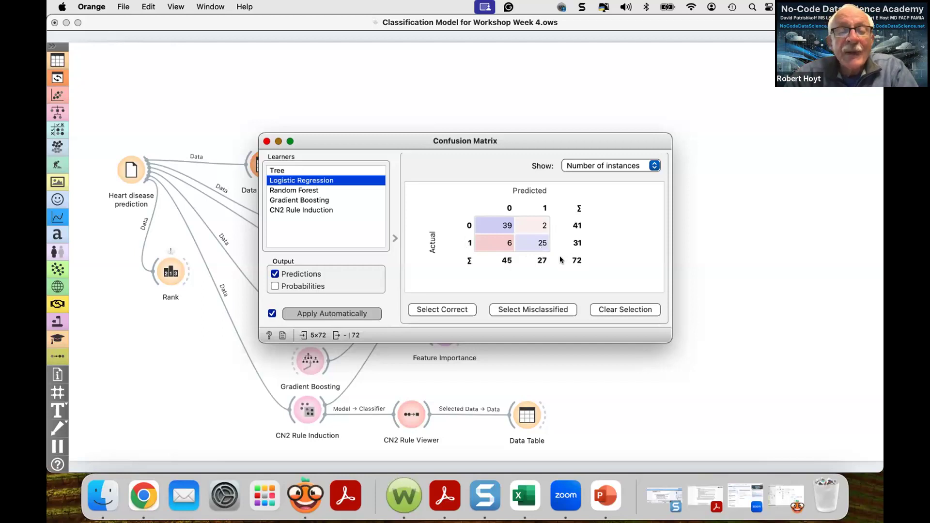
pyautogui.click(507, 243)
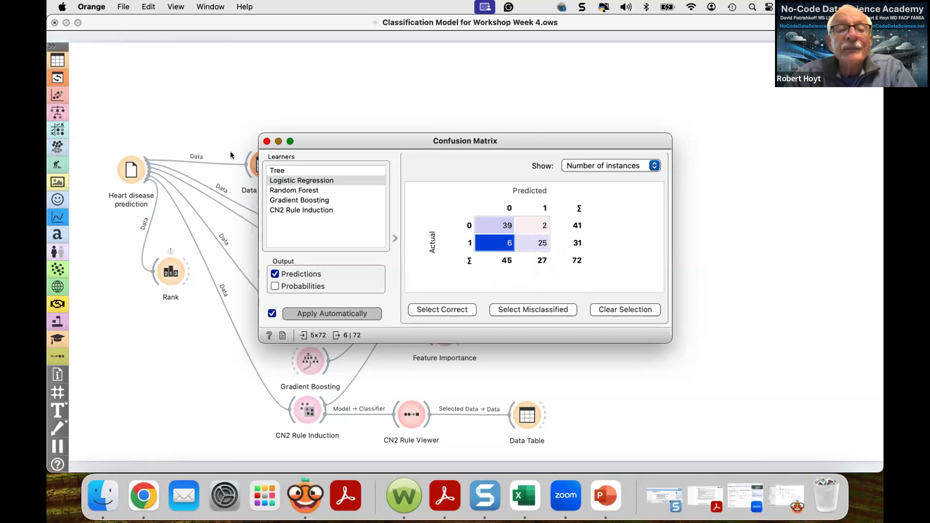
pyautogui.click(267, 141)
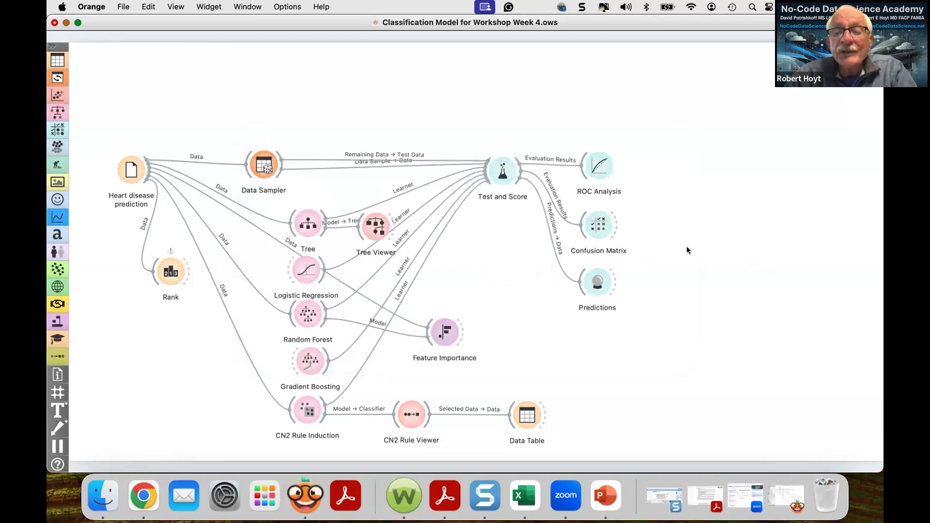
# Step: Open Predictions, bring up the class probability columns, widen the Logistic Regression (1) column, and select the second row
pyautogui.doubleClick(598, 284)
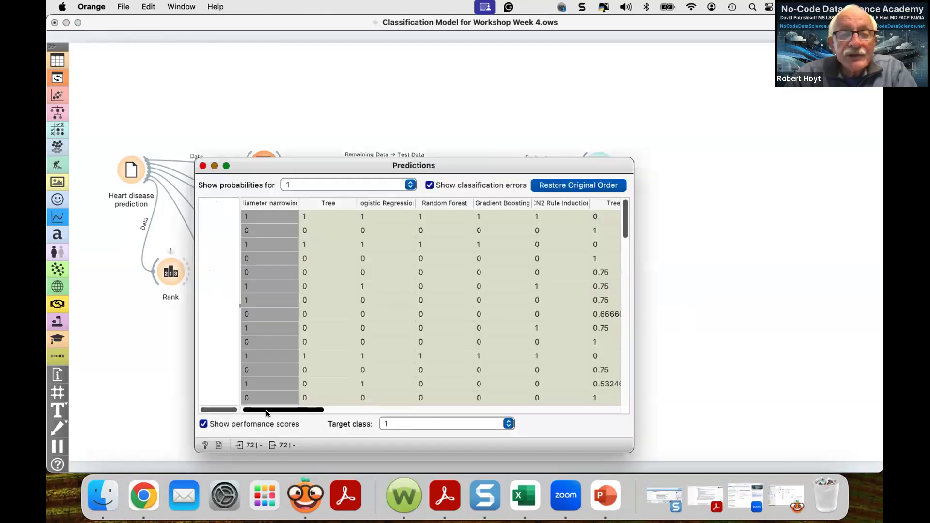
pyautogui.moveTo(266, 413)
pyautogui.mouseDown()
pyautogui.moveTo(276, 411)
pyautogui.moveTo(253, 411)
pyautogui.mouseUp()
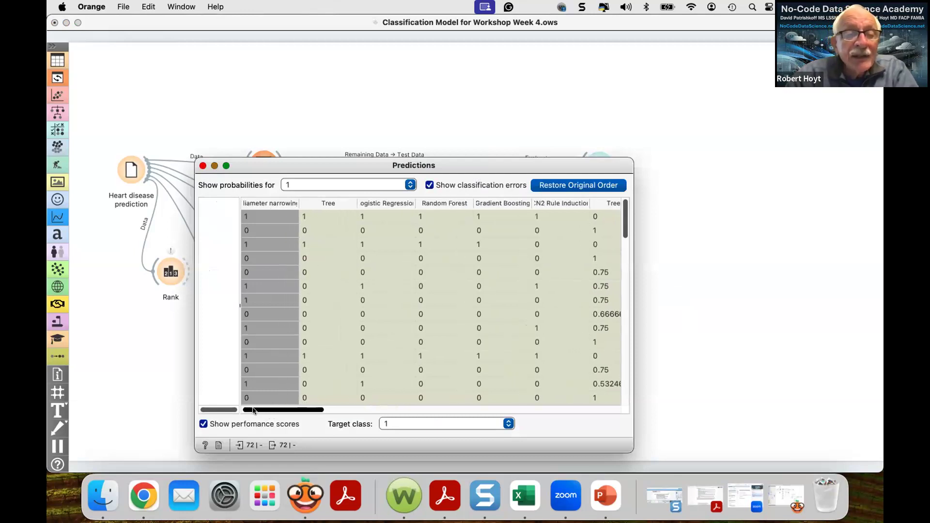
pyautogui.moveTo(253, 411); pyautogui.dragTo(356, 411)
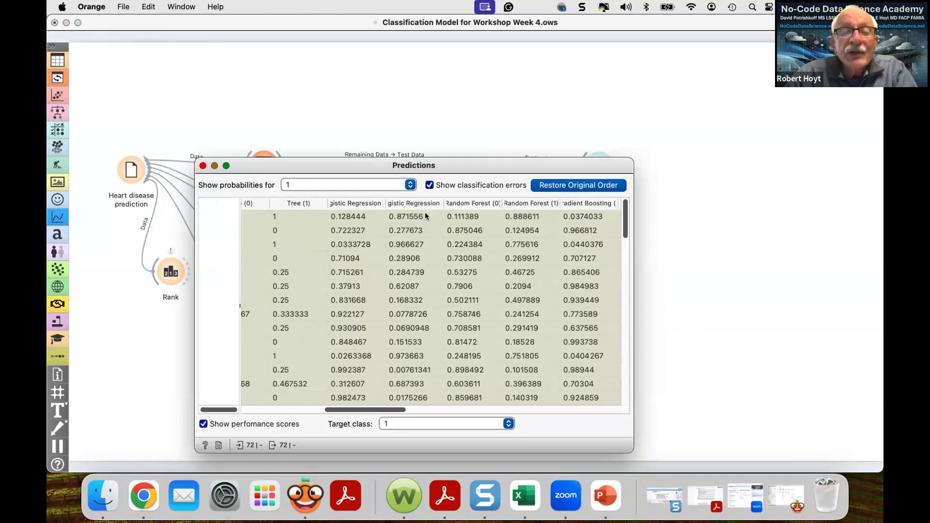
pyautogui.moveTo(440, 196); pyautogui.dragTo(468, 199)
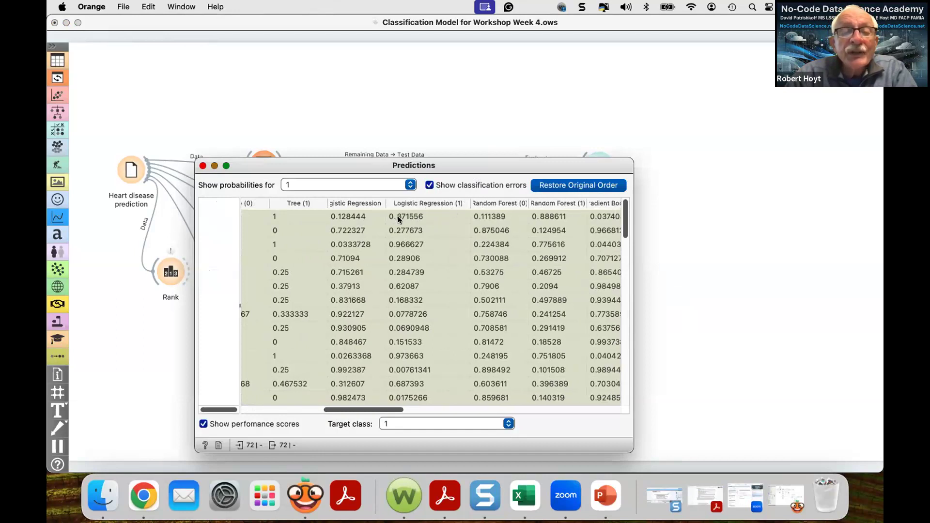
pyautogui.click(351, 230)
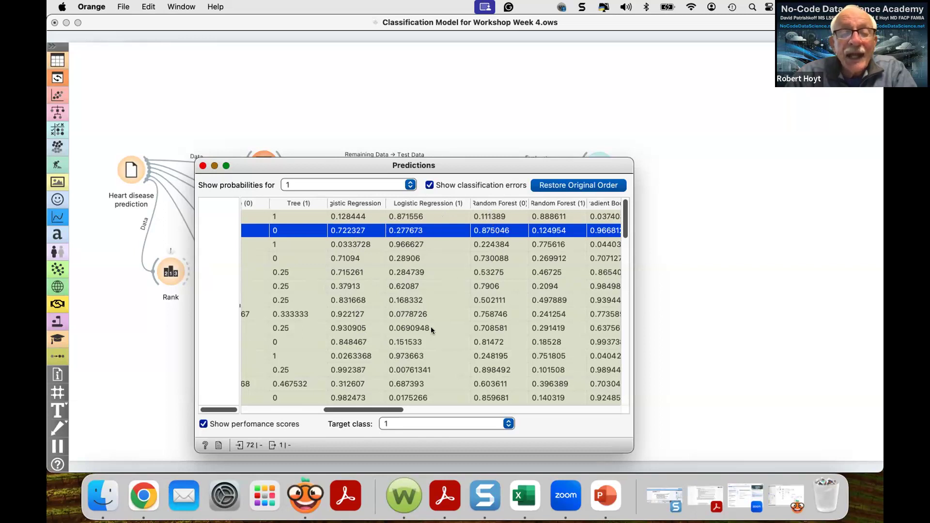
# Step: Close Predictions, open Test and Score, and shrink and move its window so the model widgets stay accessible beside the scores
pyautogui.click(201, 166)
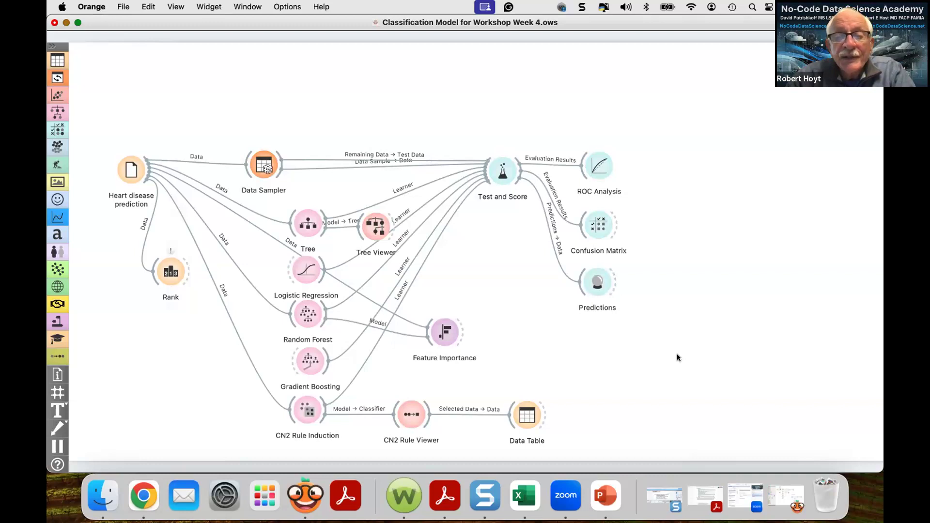
pyautogui.click(499, 170)
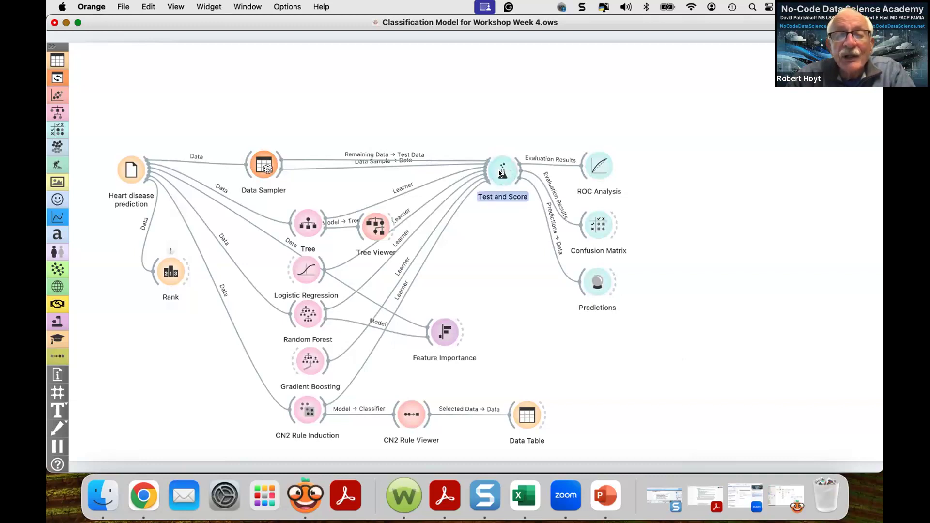
pyautogui.doubleClick(500, 173)
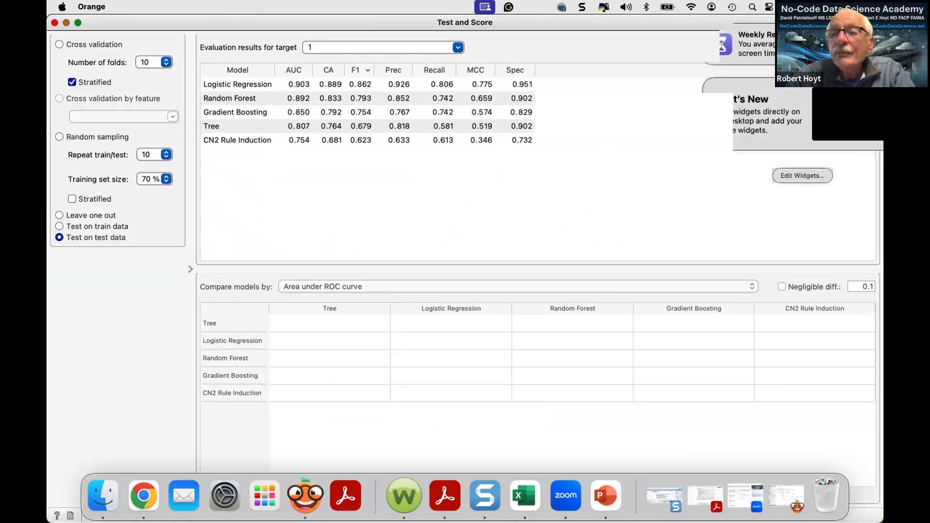
pyautogui.press('ctrl+super+f')
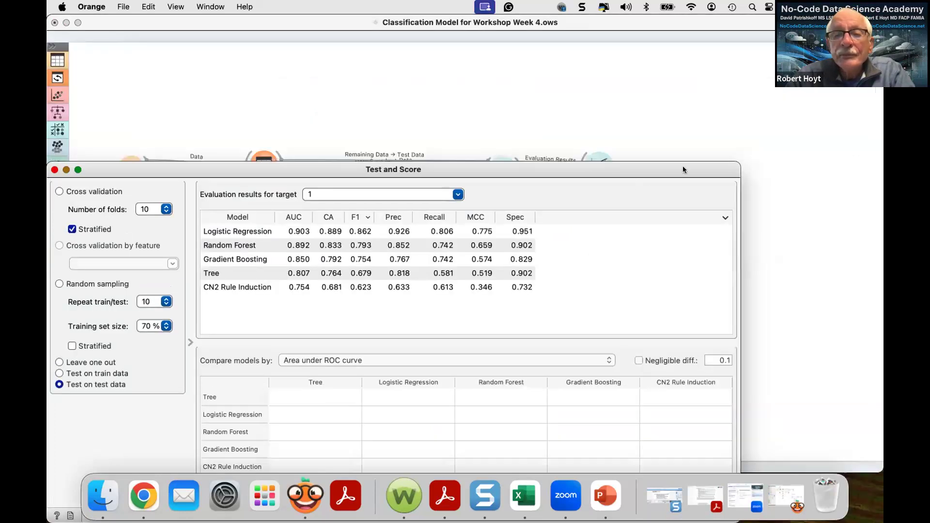
pyautogui.moveTo(731, 165); pyautogui.dragTo(552, 183)
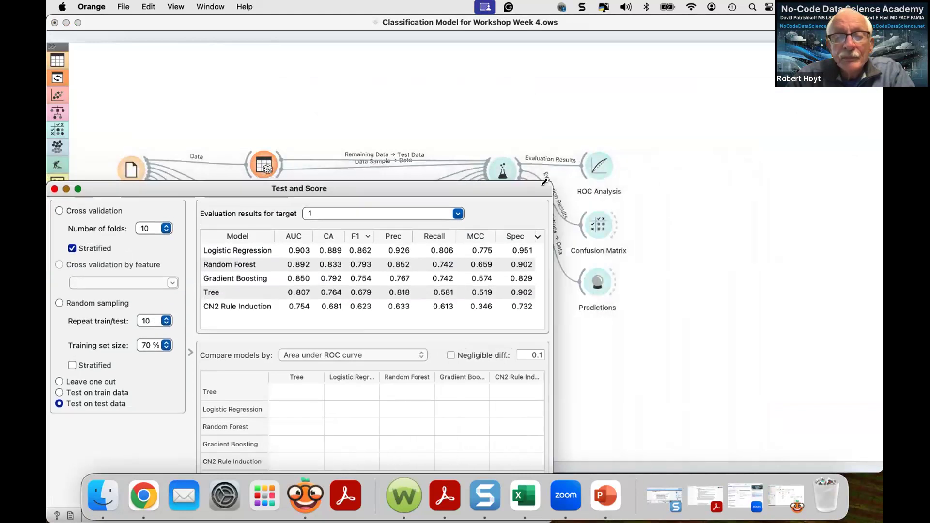
pyautogui.moveTo(438, 187); pyautogui.dragTo(729, 132)
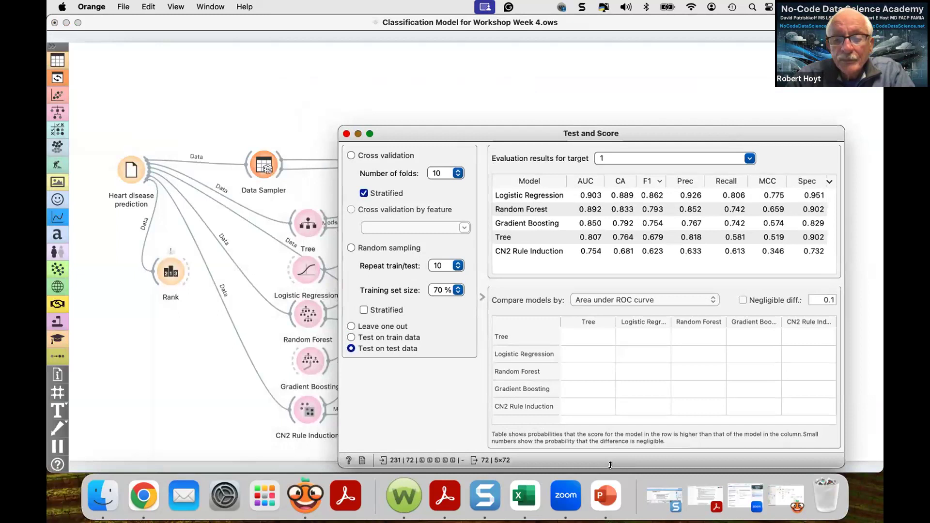
pyautogui.moveTo(611, 467)
pyautogui.mouseDown()
pyautogui.moveTo(612, 411)
pyautogui.moveTo(613, 452)
pyautogui.mouseUp()
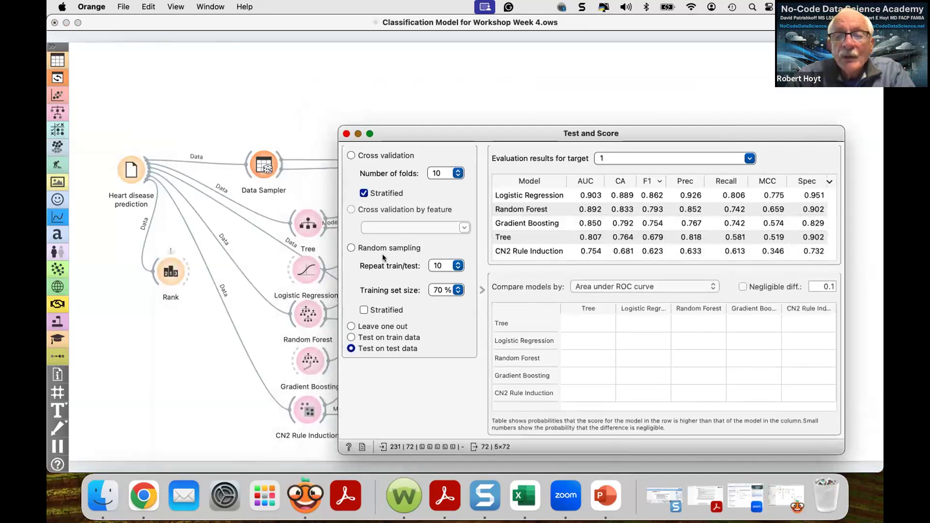
pyautogui.moveTo(387, 134); pyautogui.dragTo(394, 134)
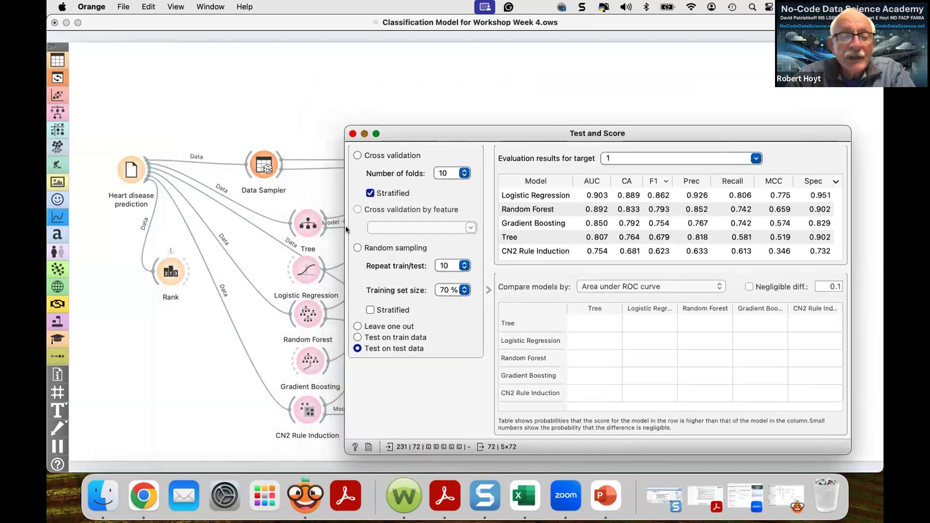
# Step: Open the Random Forest settings to review its hyperparameters, and close them
pyautogui.doubleClick(307, 313)
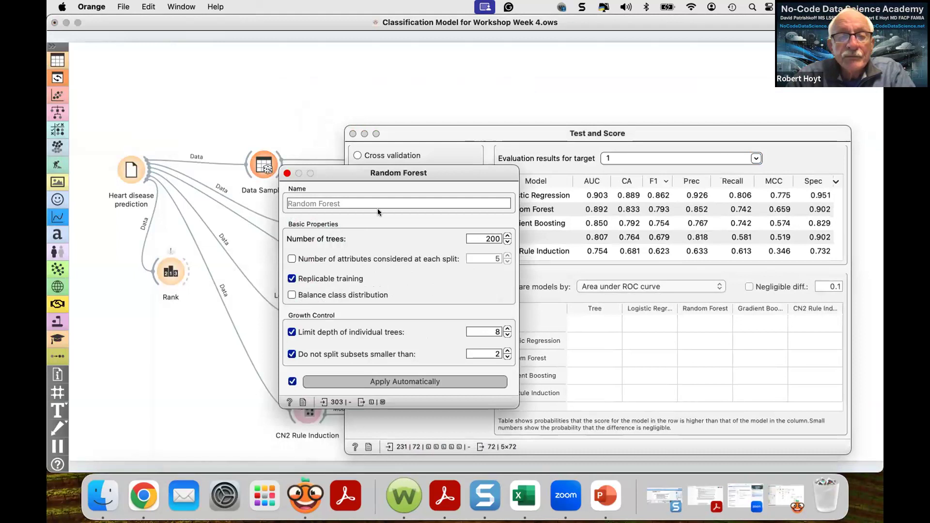
pyautogui.click(287, 173)
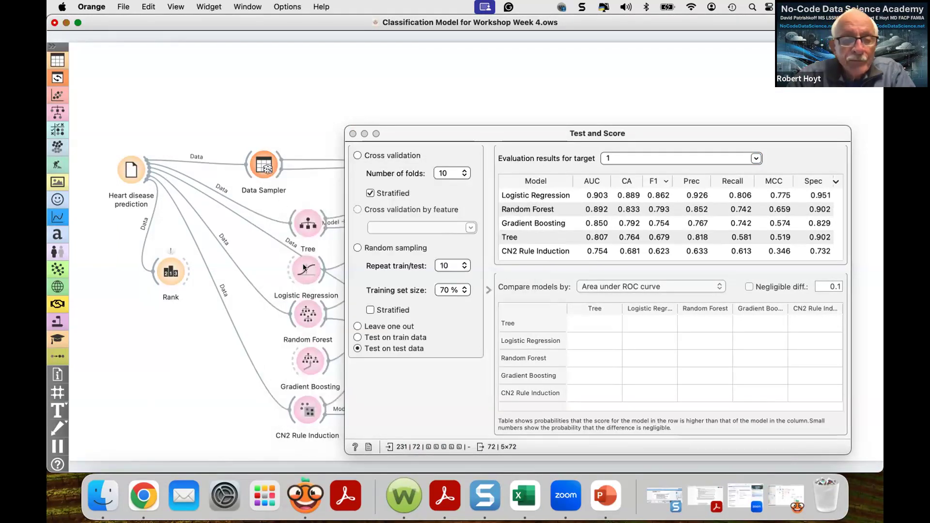
# Step: In Logistic Regression, try regularization type None, set it to Ridge (L2), and close the settings
pyautogui.doubleClick(304, 268)
pyautogui.moveTo(320, 195); pyautogui.dragTo(238, 180)
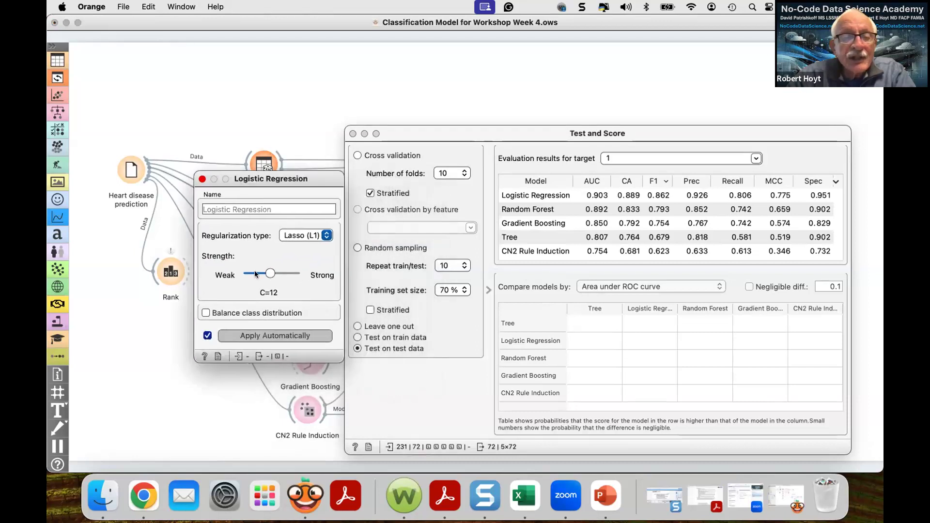
pyautogui.click(325, 235)
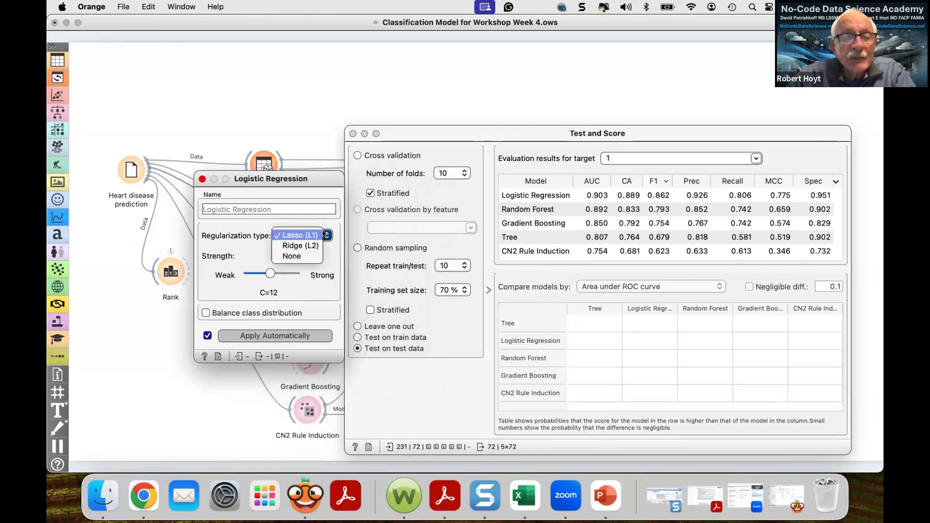
pyautogui.click(304, 255)
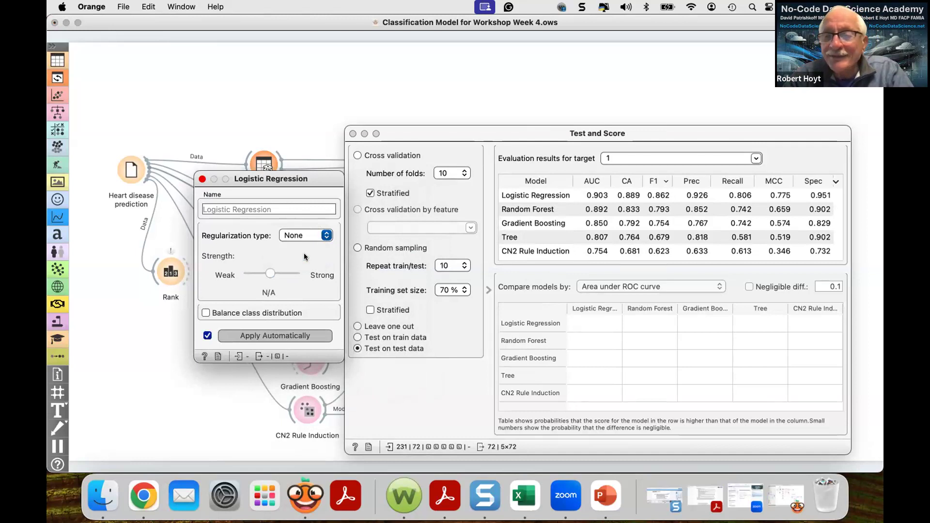
pyautogui.click(324, 235)
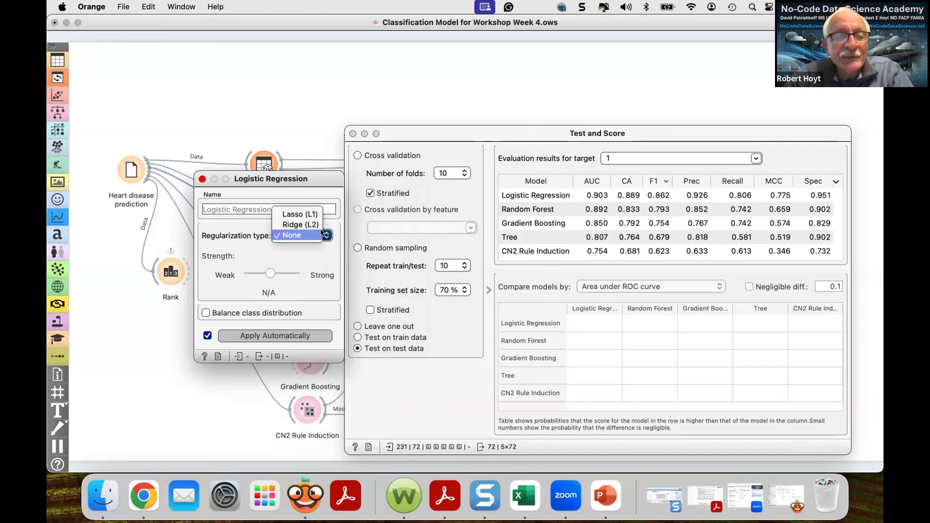
pyautogui.click(312, 220)
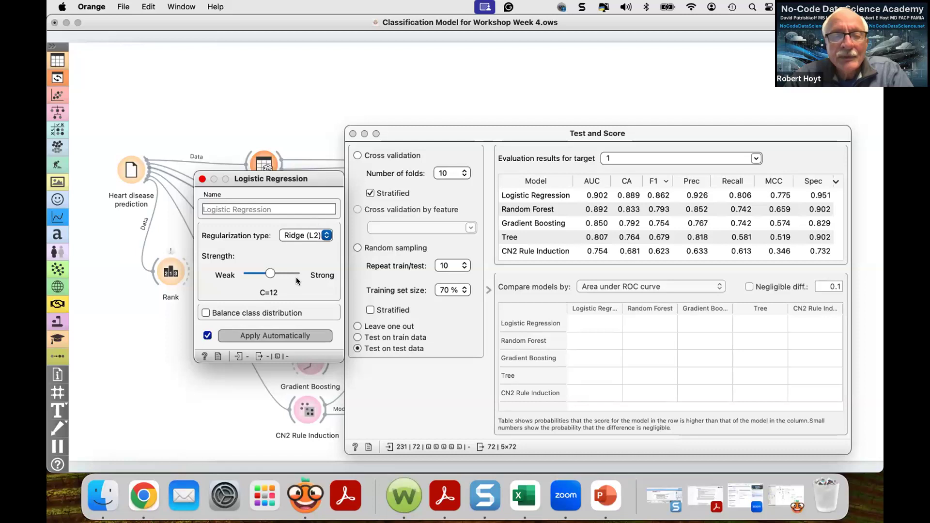
pyautogui.click(201, 178)
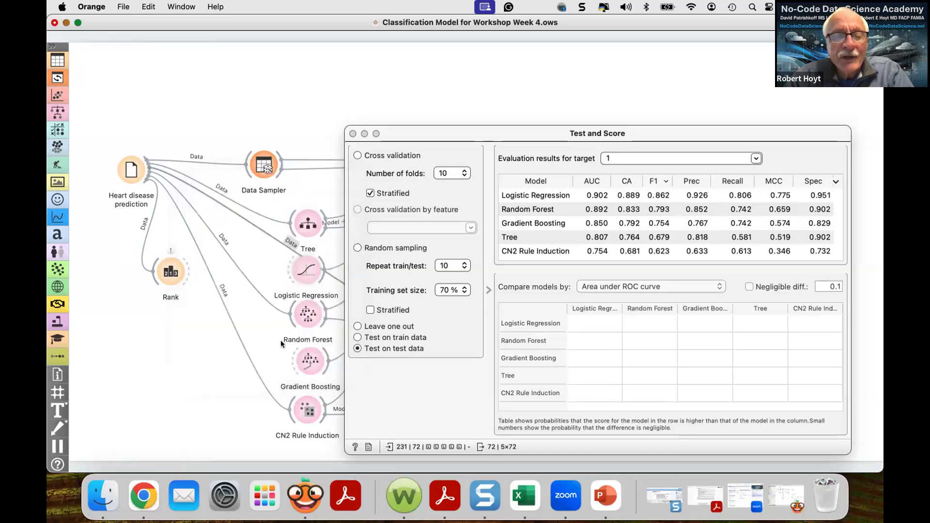
# Step: Open Gradient Boosting beside Test and Score and lower its regularization gradually from Lambda 5 down to 0.6
pyautogui.doubleClick(307, 360)
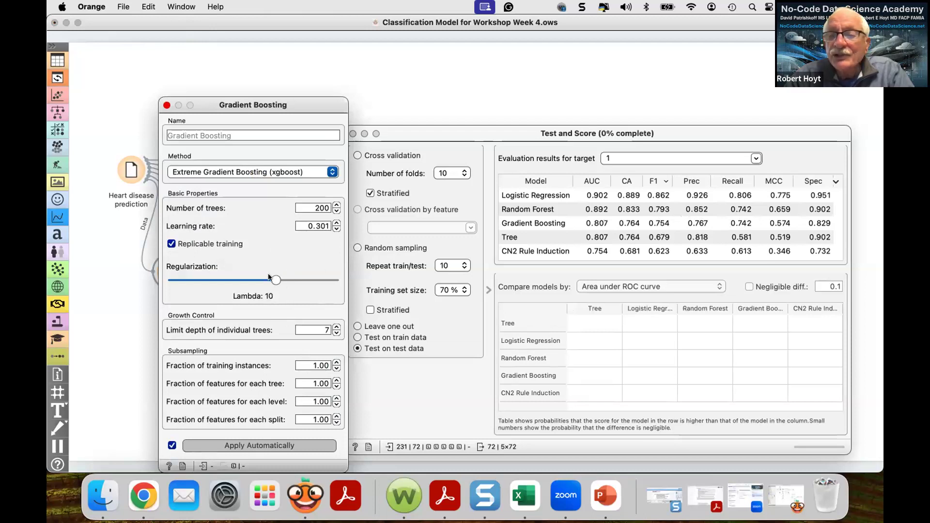
pyautogui.click(269, 275)
pyautogui.click(268, 275)
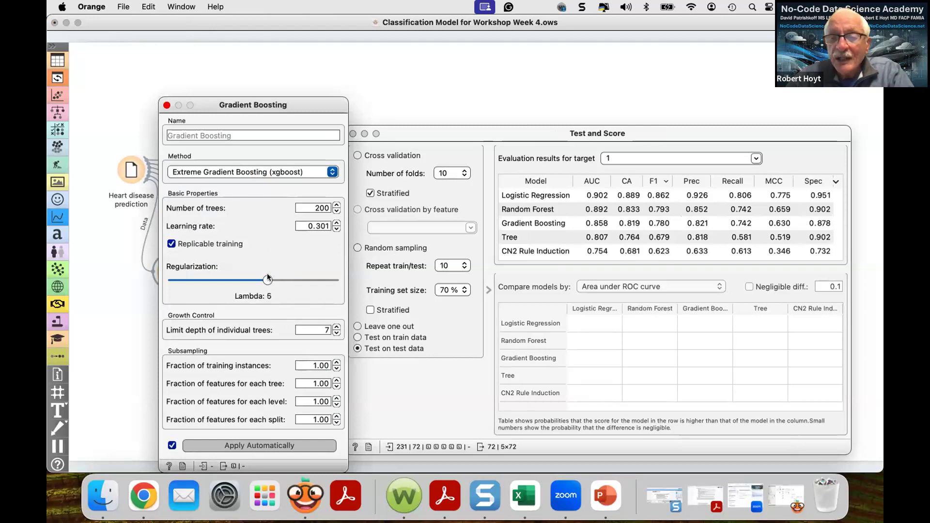
pyautogui.press('Left')
pyautogui.press('Left')
pyautogui.press('Left')
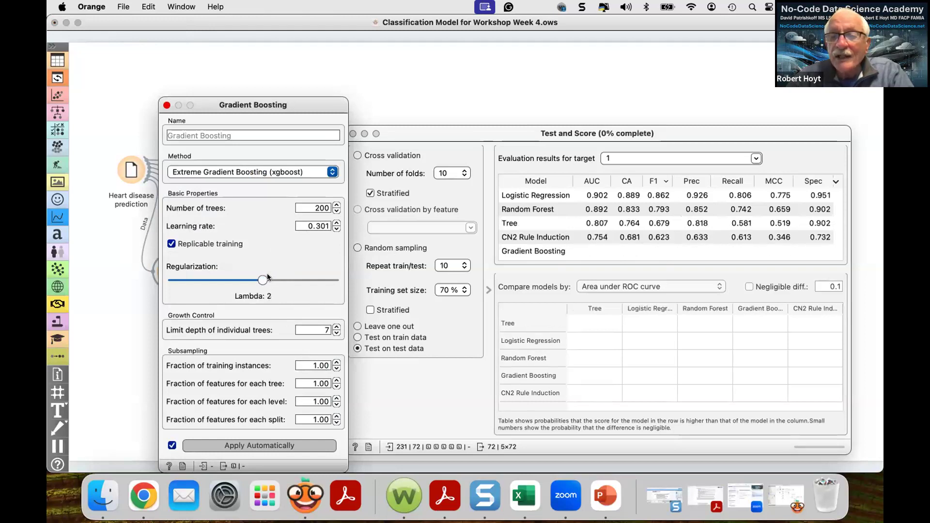
pyautogui.press('Left')
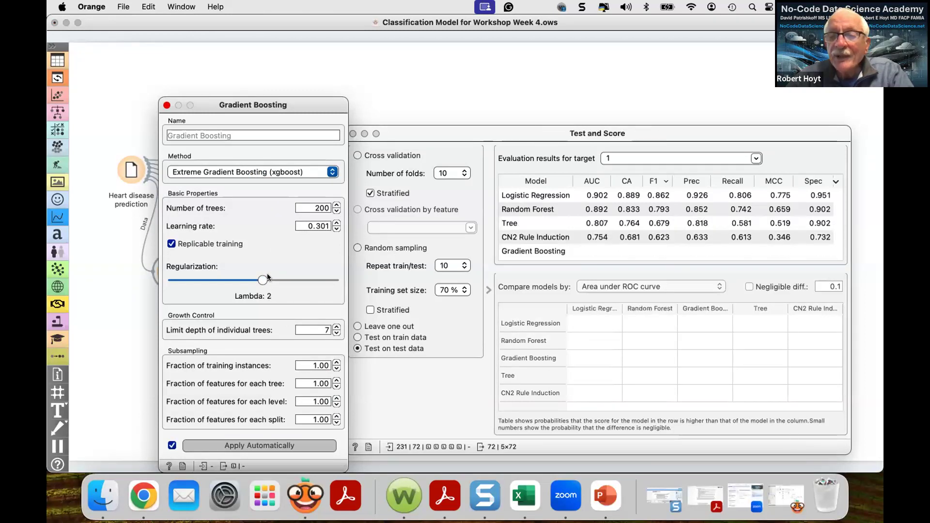
pyautogui.press('Left')
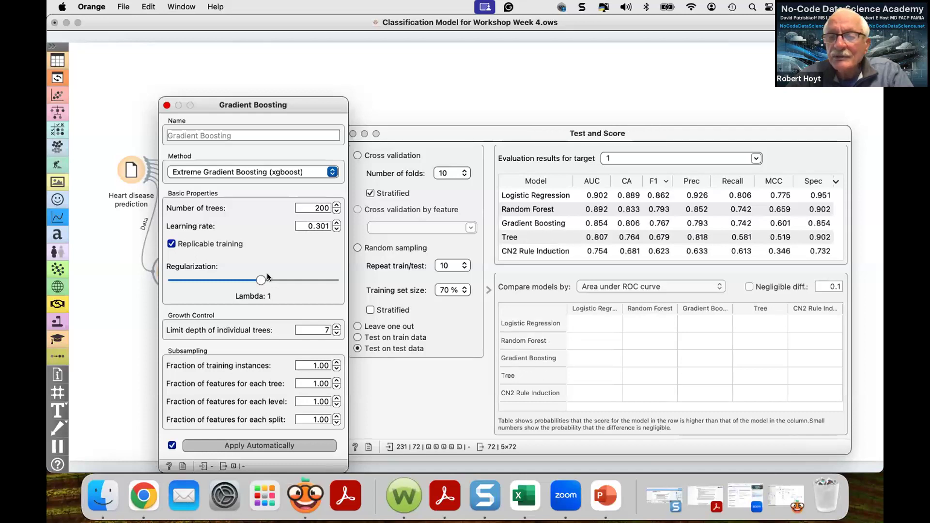
pyautogui.press('Left')
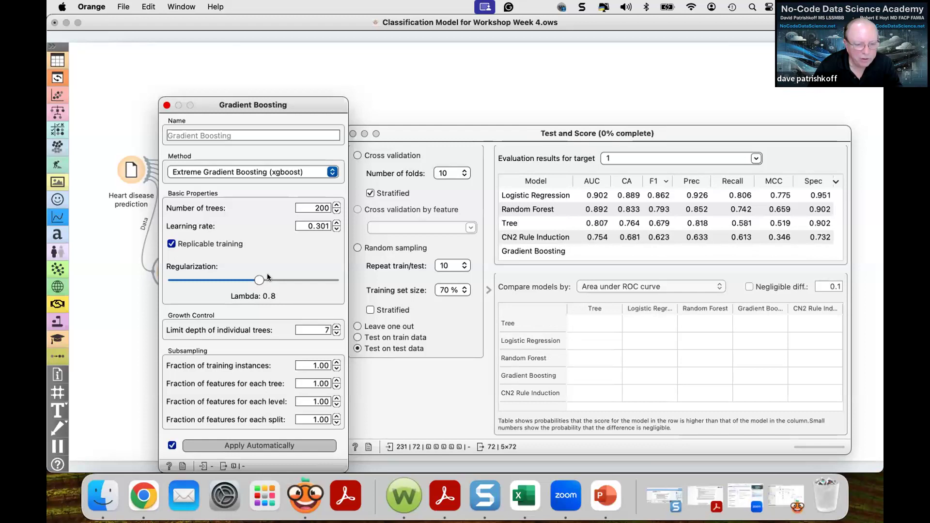
pyautogui.press('Left')
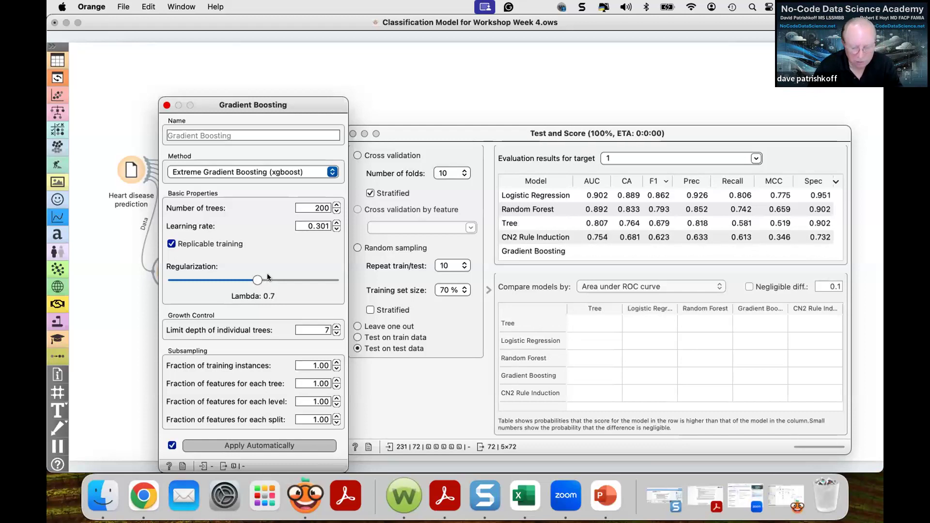
pyautogui.press('Left')
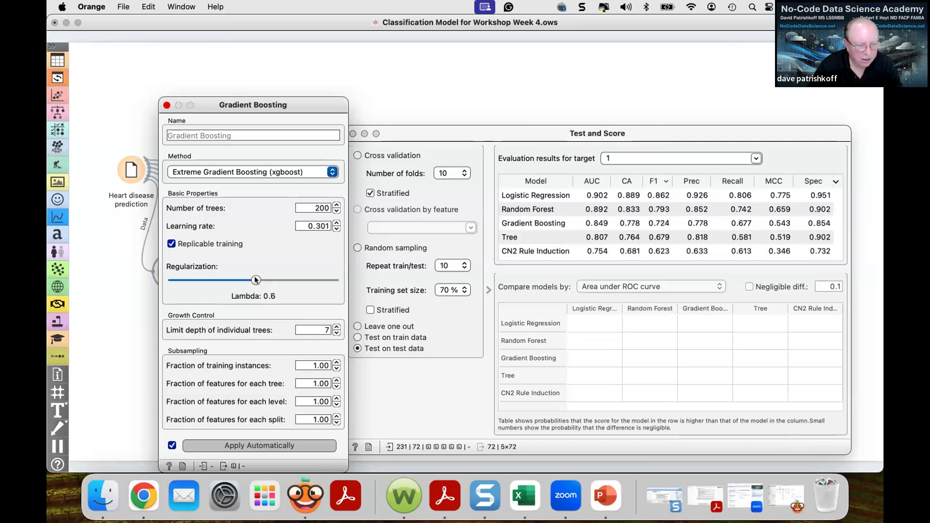
# Step: Set Gradient Boosting's regularization to Lambda 0.19, and close both its settings and Test and Score
pyautogui.moveTo(256, 280); pyautogui.dragTo(250, 279)
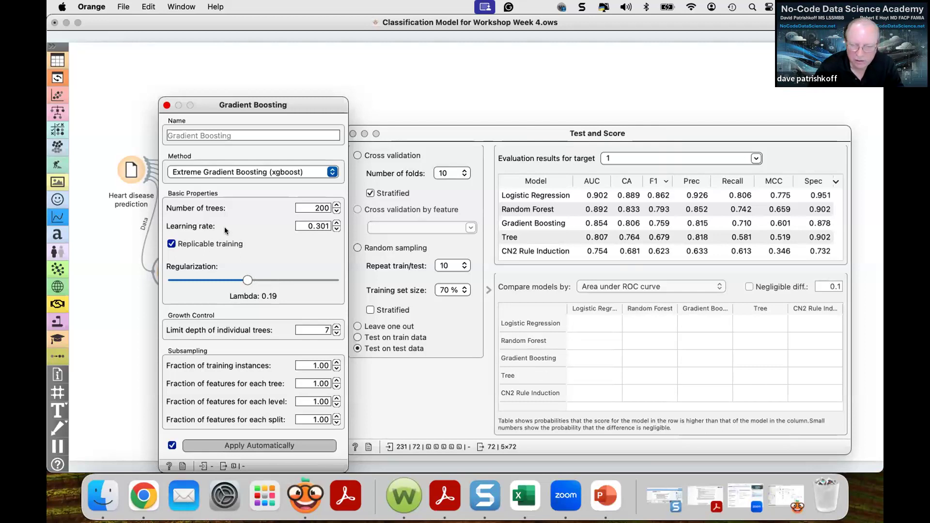
pyautogui.click(167, 106)
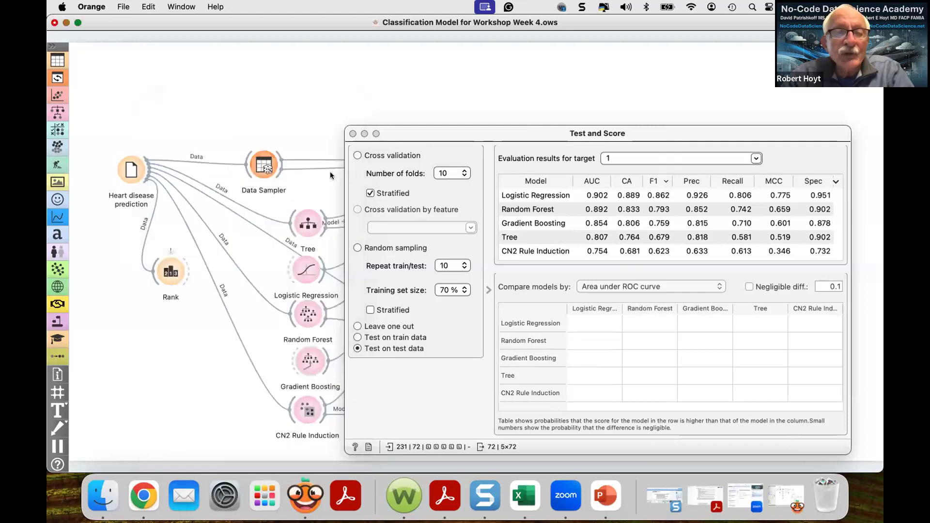
pyautogui.click(353, 133)
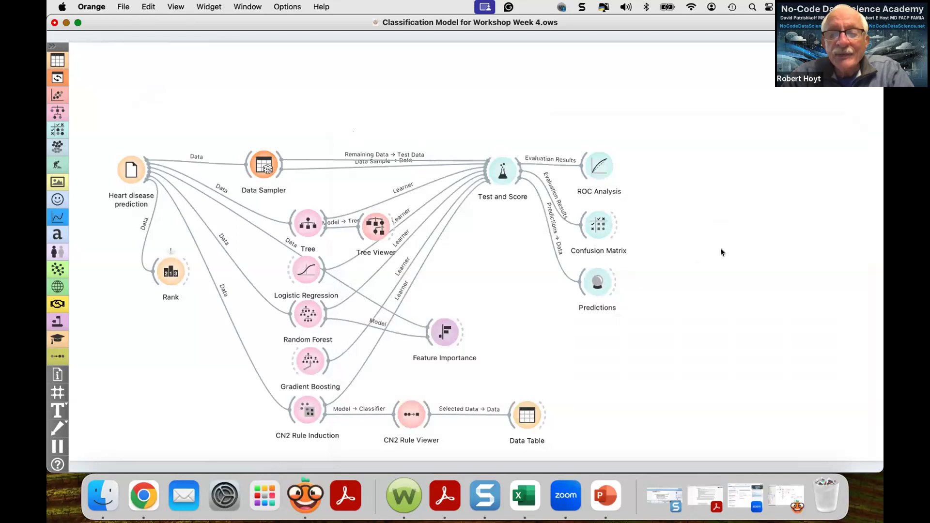
# Step: Minimize the classification workflow and bring up Regression Model for Workshop Week 4.ows
pyautogui.click(66, 22)
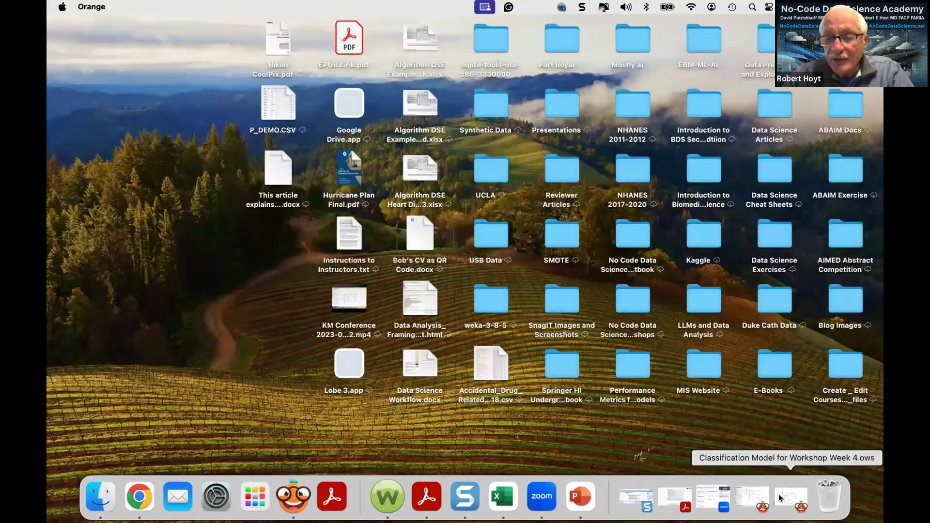
pyautogui.click(746, 493)
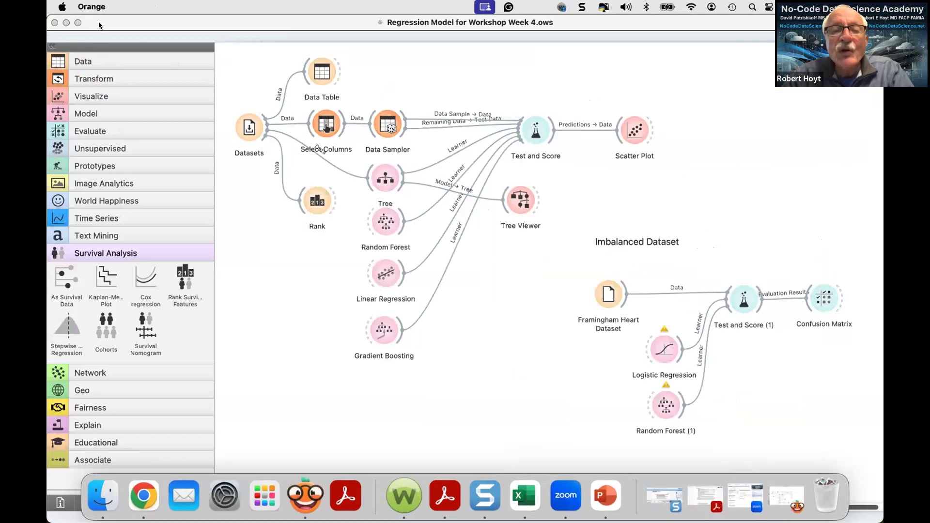
# Step: Examine the regression models' Test and Score metrics and the Scatter Plot of body fat brozek against Random Forest, closing each
pyautogui.doubleClick(537, 130)
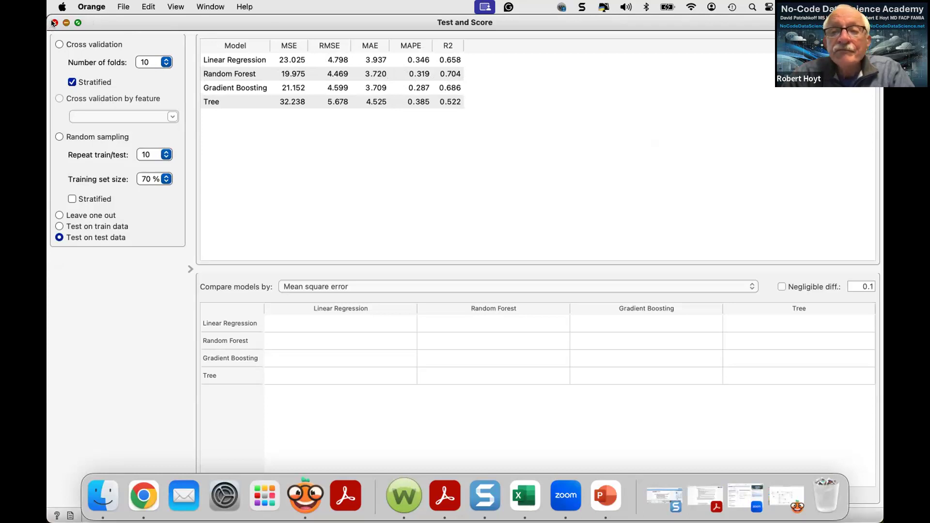
pyautogui.click(53, 22)
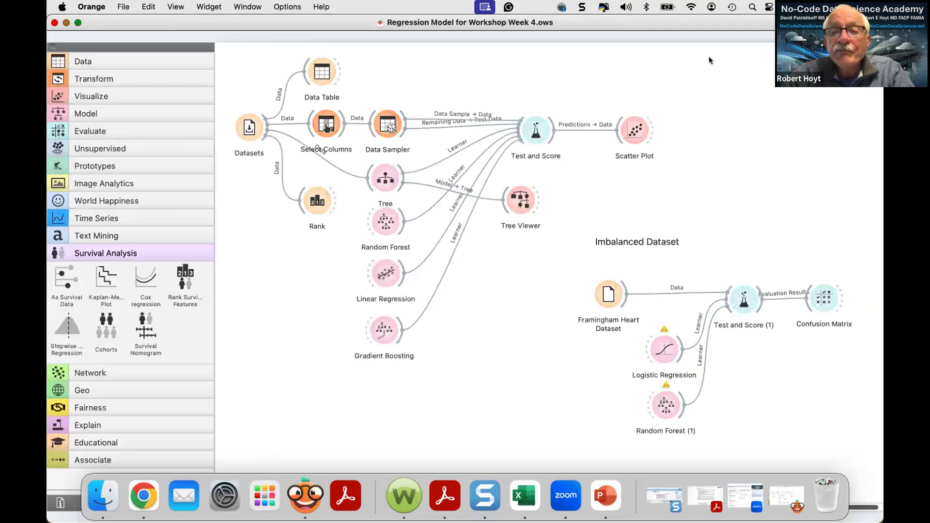
pyautogui.doubleClick(631, 129)
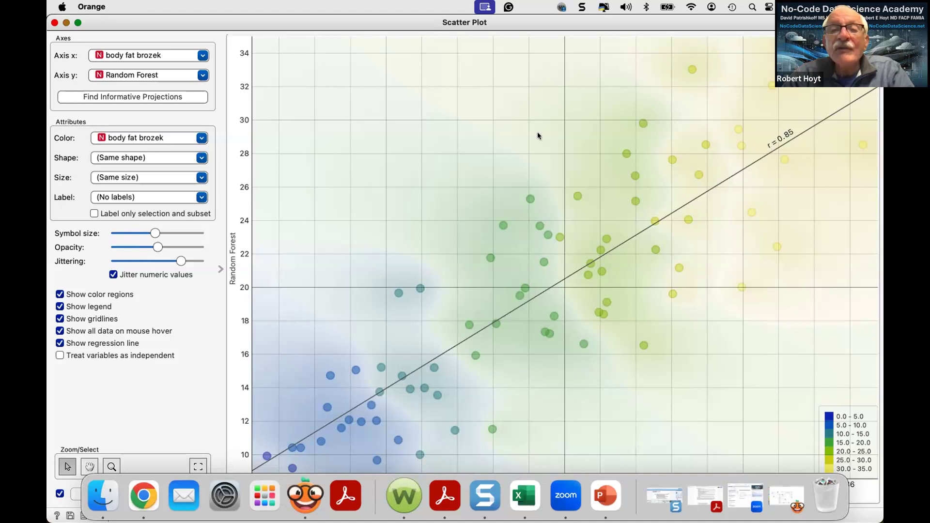
pyautogui.click(54, 23)
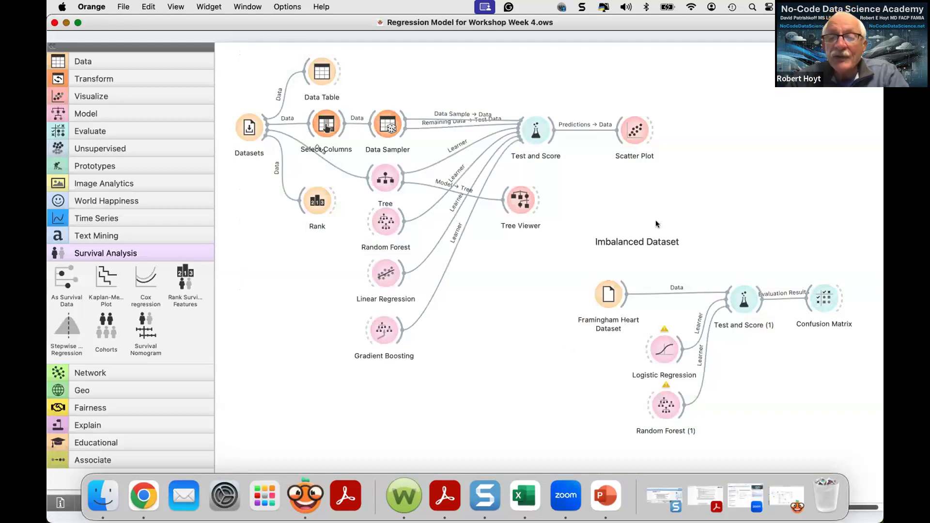
# Step: Inspect the Framingham Heart Dataset's column types and roles down to the TenYearCHD target, and close it
pyautogui.doubleClick(605, 294)
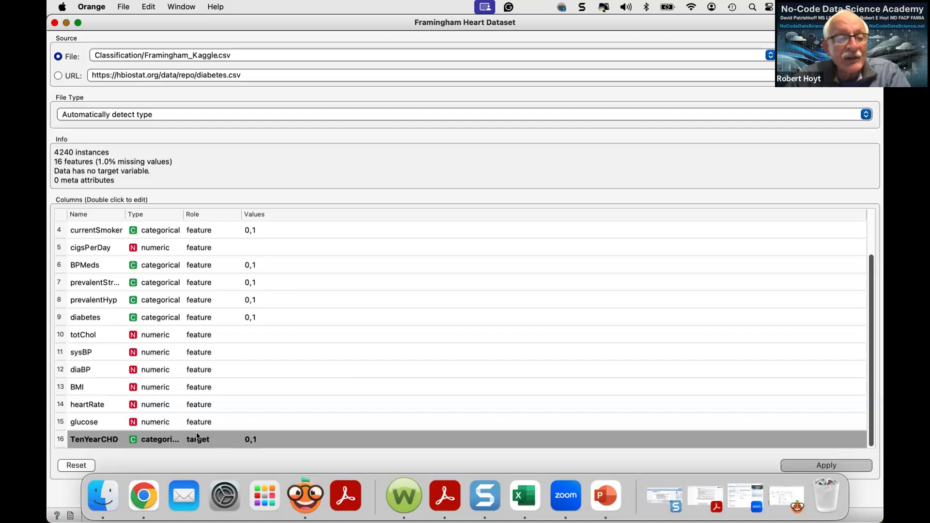
pyautogui.click(54, 22)
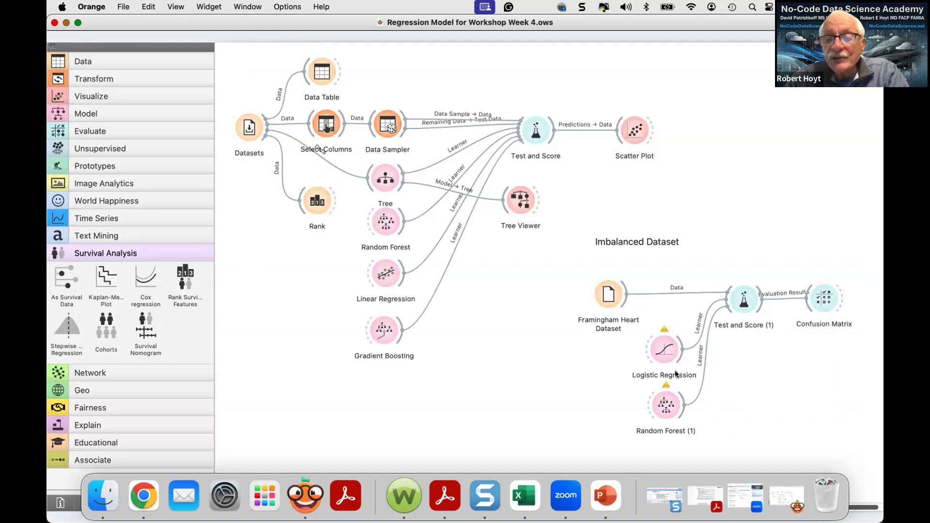
# Step: Check the imbalanced dataset's Test and Score metrics for target 1, and disable Balance class distribution in its Logistic Regression model
pyautogui.doubleClick(742, 297)
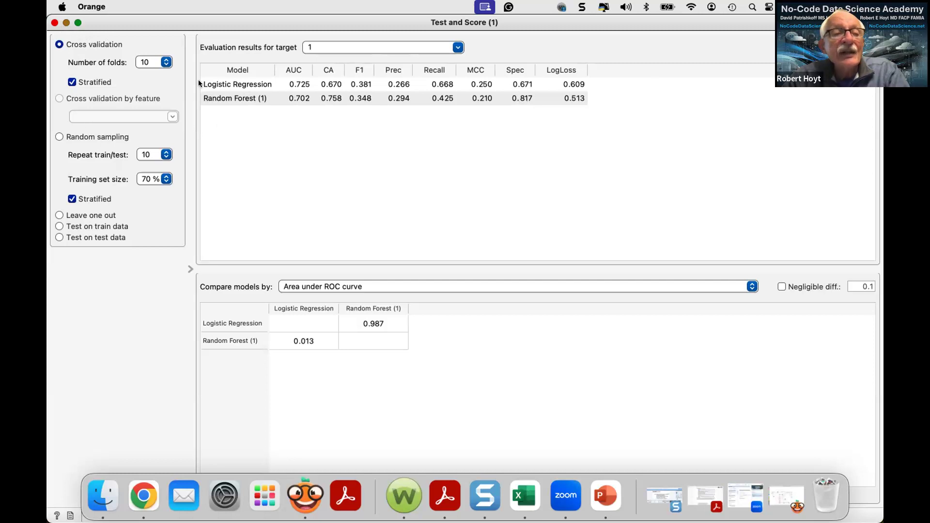
pyautogui.click(54, 22)
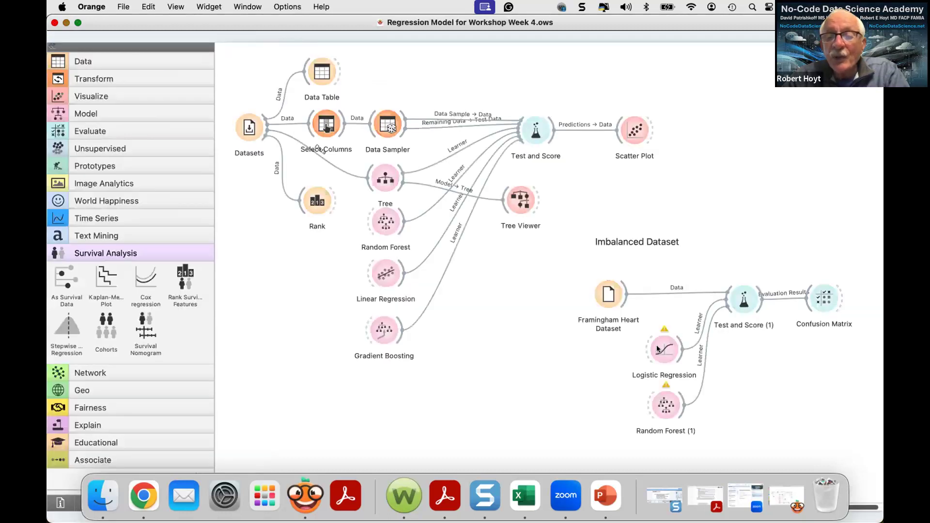
pyautogui.doubleClick(656, 345)
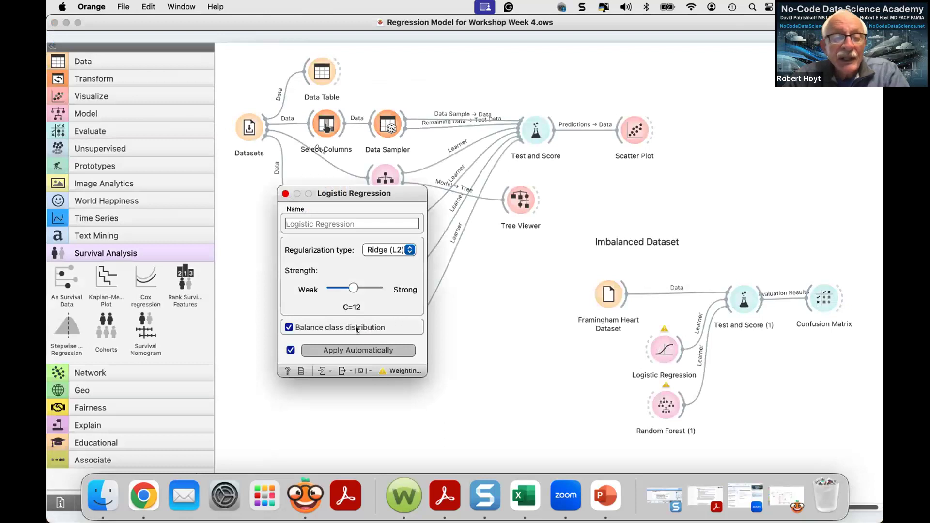
pyautogui.click(290, 327)
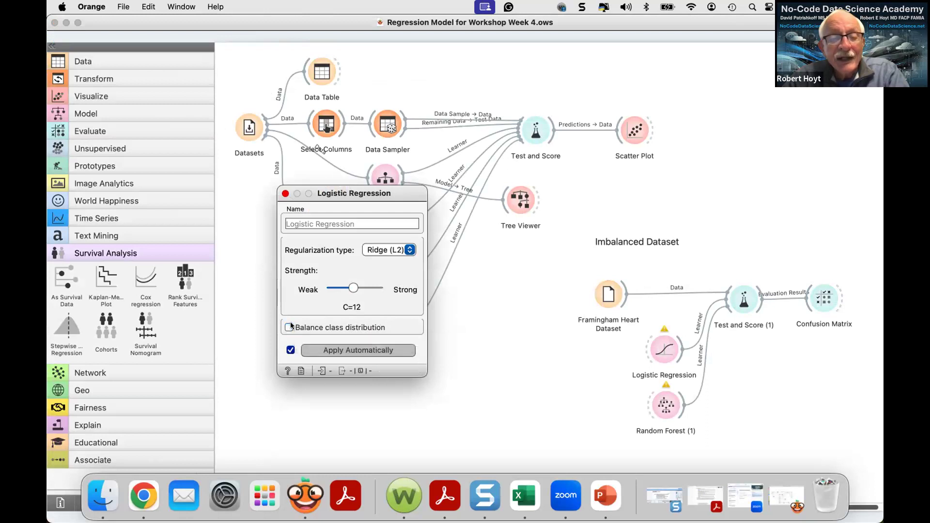
pyautogui.click(285, 193)
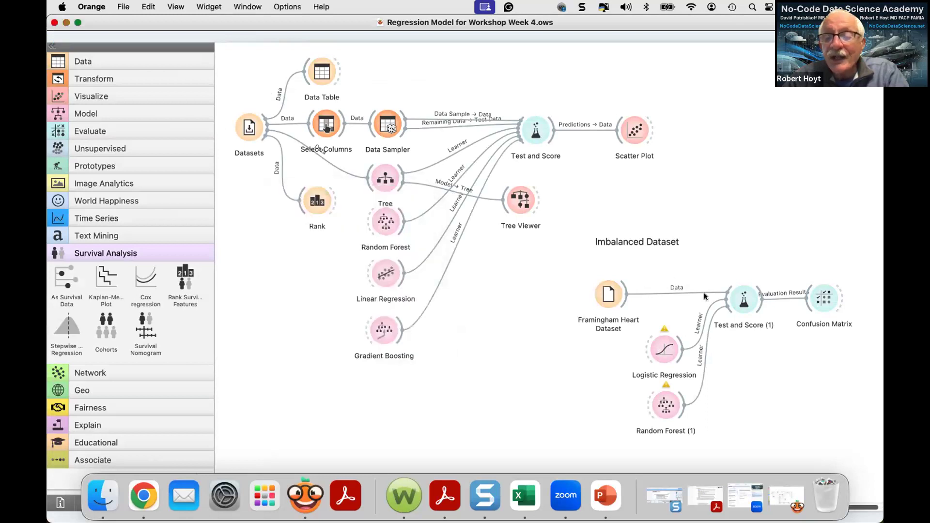
# Step: Examine Logistic Regression's unbalanced metrics in Test and Score (1) and its Confusion Matrix, closing each
pyautogui.doubleClick(736, 302)
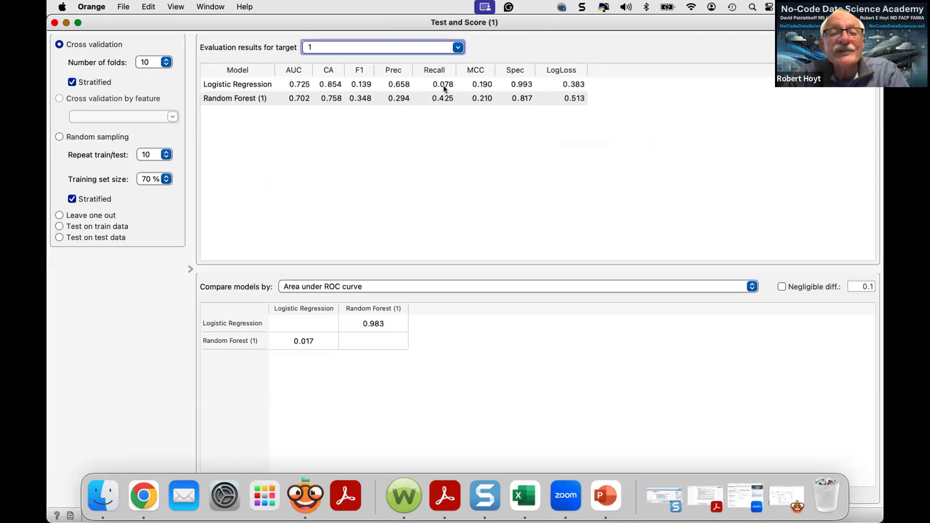
pyautogui.click(54, 23)
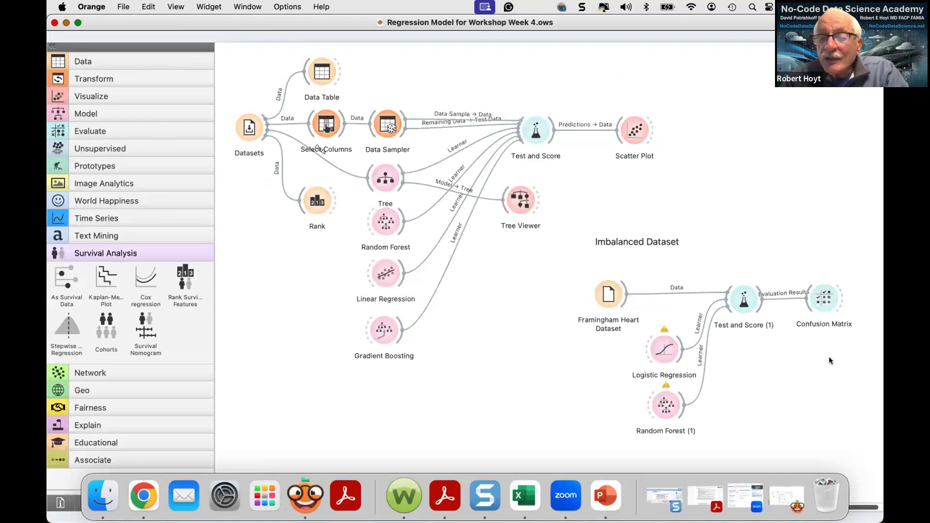
pyautogui.doubleClick(821, 302)
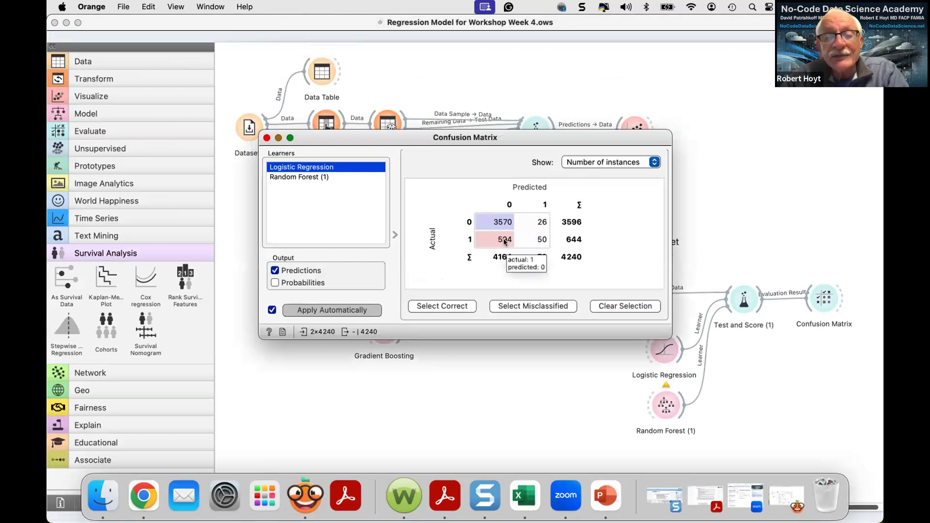
pyautogui.click(266, 138)
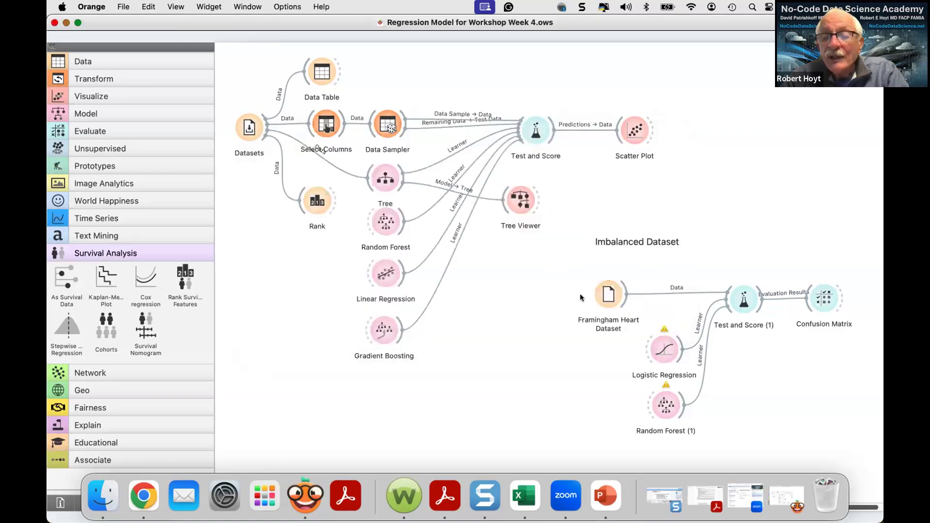
# Step: Enable Balance class distribution for the Logistic Regression model and close its settings
pyautogui.doubleClick(655, 345)
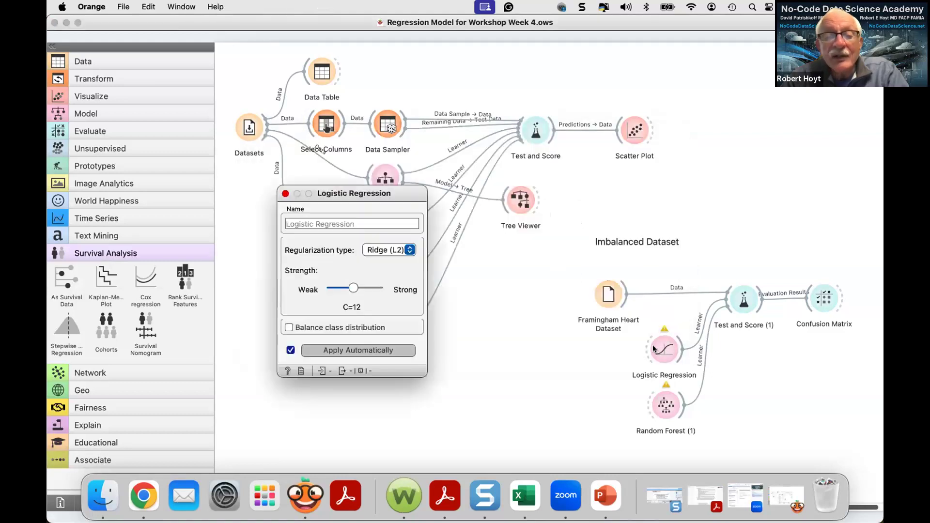
pyautogui.click(288, 328)
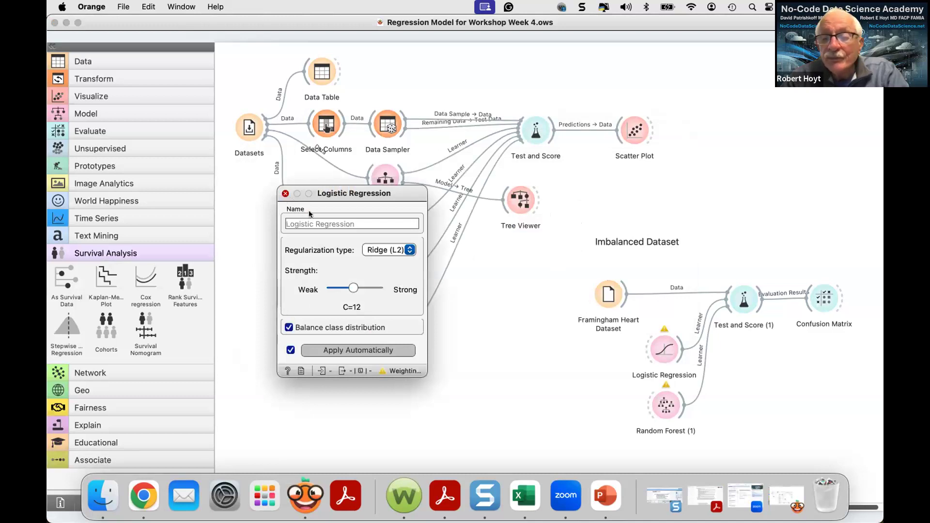
pyautogui.click(284, 193)
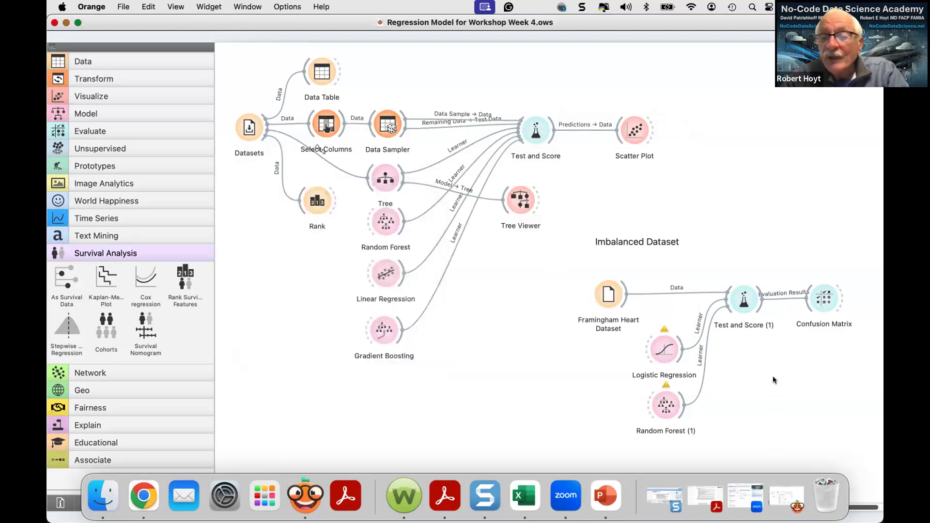
# Step: Recheck Test and Score (1) and the Confusion Matrix for the class-balanced Logistic Regression, including actual 1 predicted as 1, closing each
pyautogui.doubleClick(813, 297)
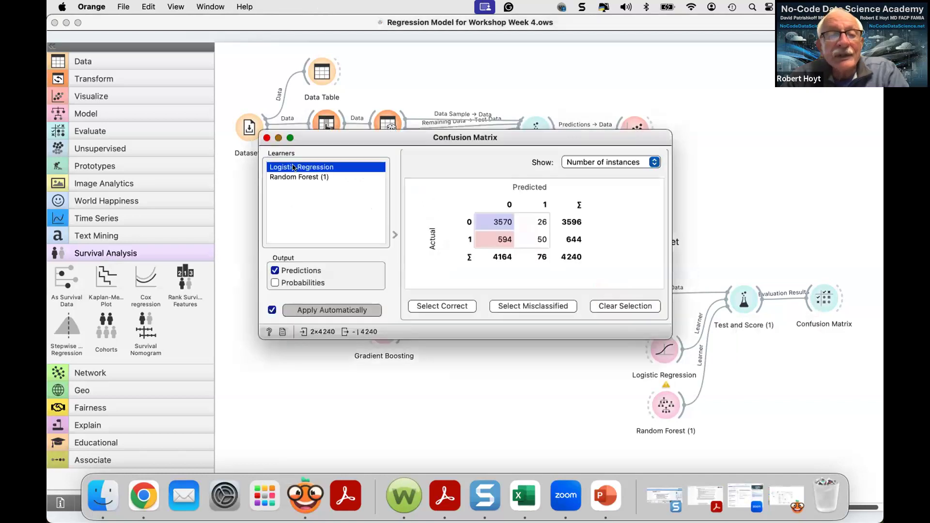
pyautogui.click(266, 137)
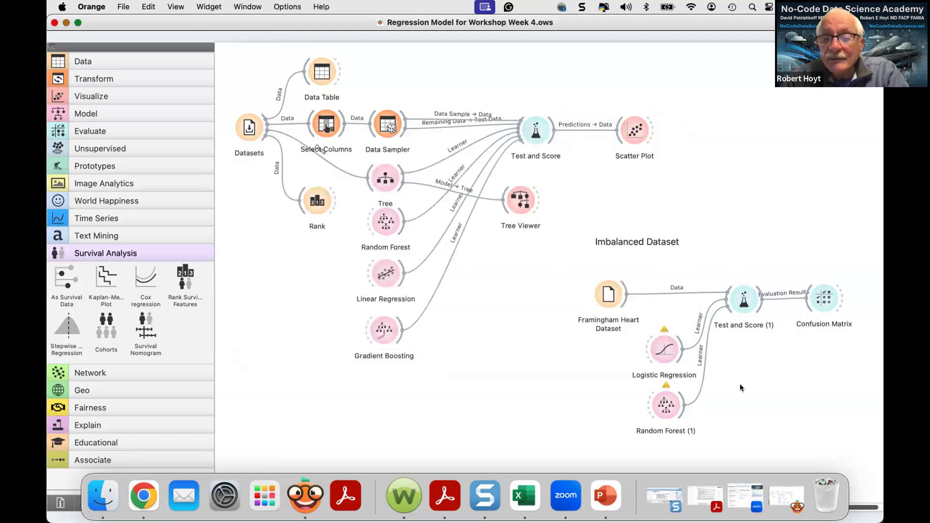
pyautogui.doubleClick(746, 301)
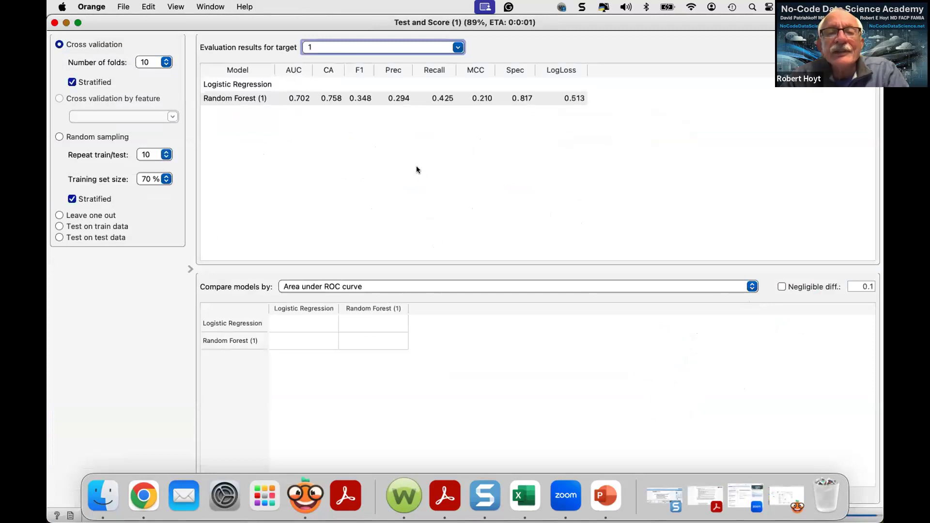
pyautogui.click(54, 23)
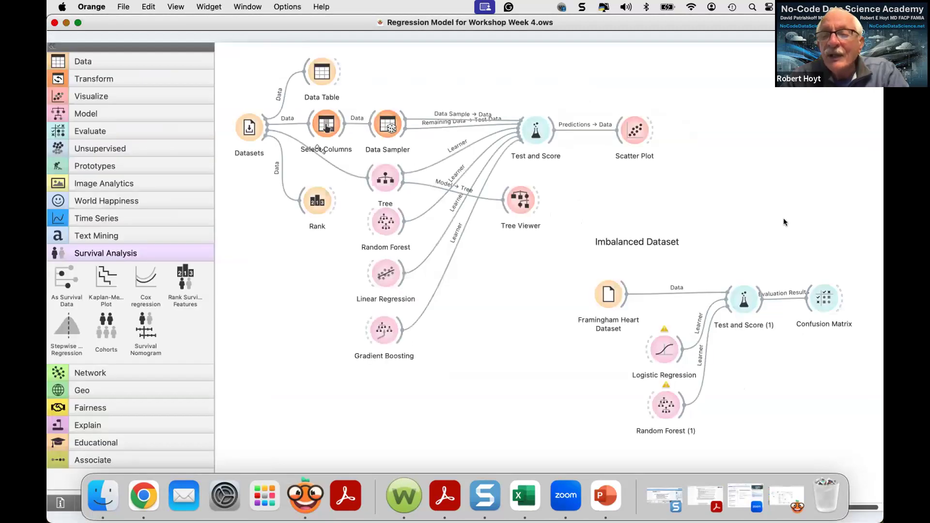
pyautogui.doubleClick(823, 297)
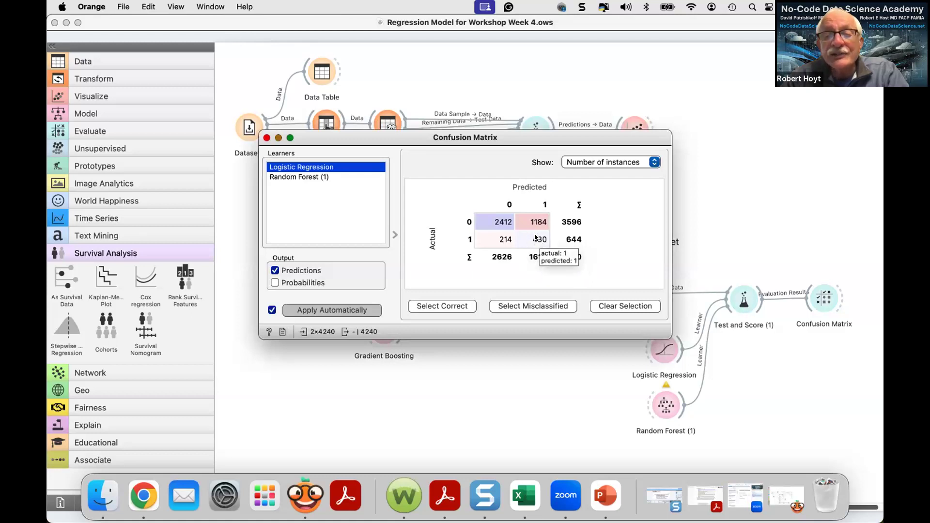
pyautogui.click(266, 138)
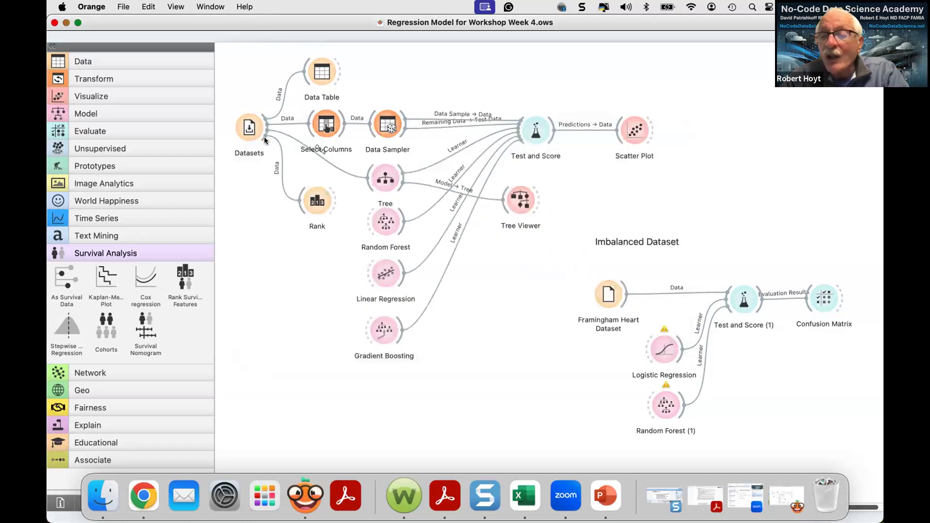
# Step: Check the Balance class distribution option in Random Forest (1), close its settings, and minimize the regression workflow
pyautogui.doubleClick(669, 404)
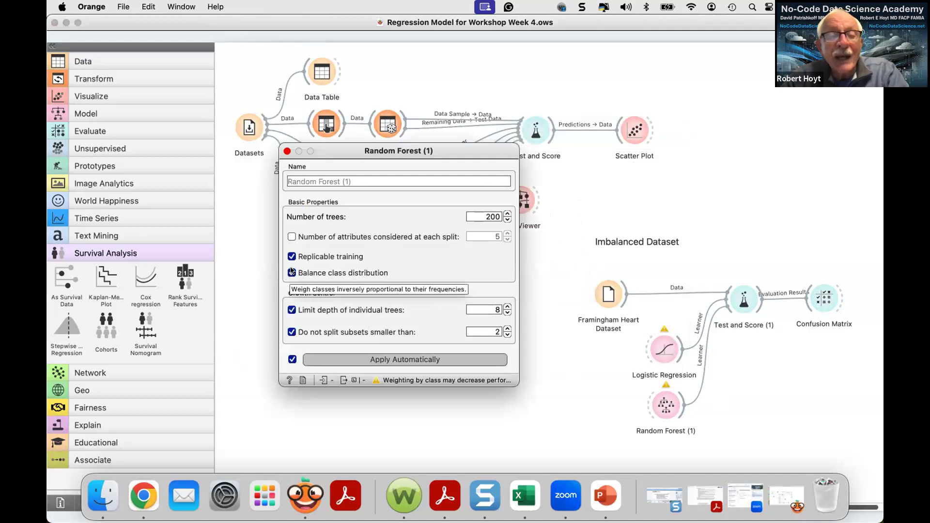
pyautogui.click(286, 151)
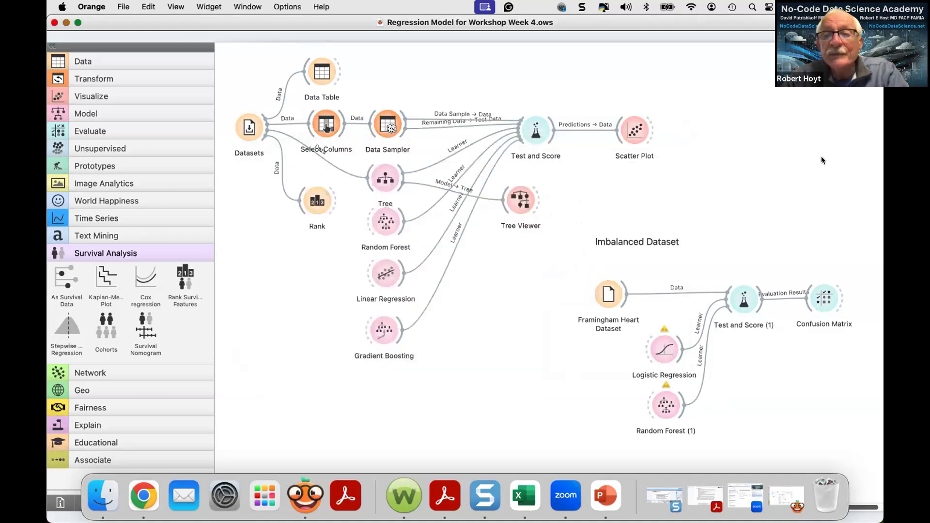
pyautogui.click(66, 23)
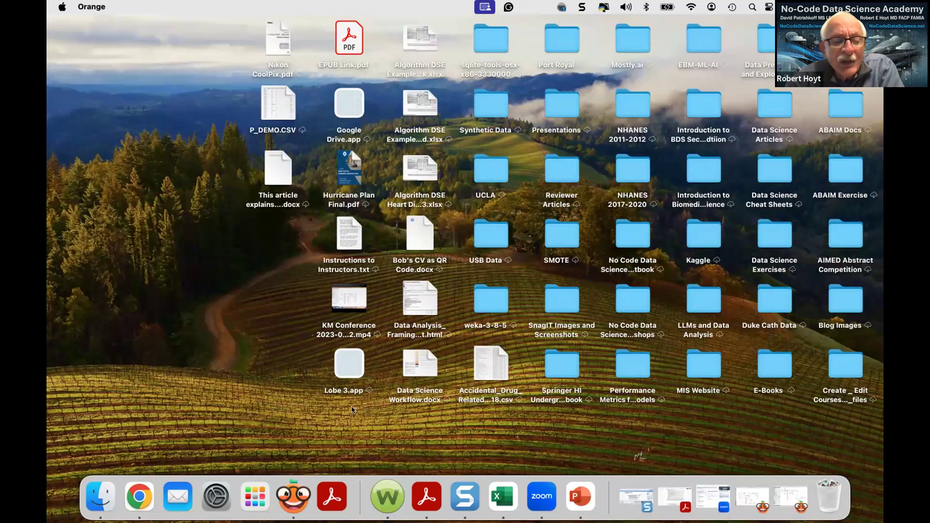
pyautogui.moveTo(257, 458); pyautogui.dragTo(231, 381)
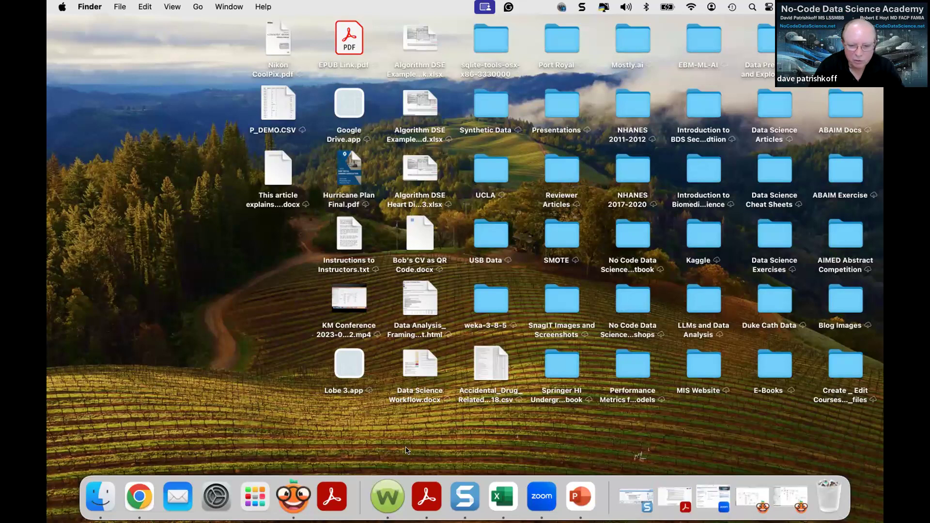